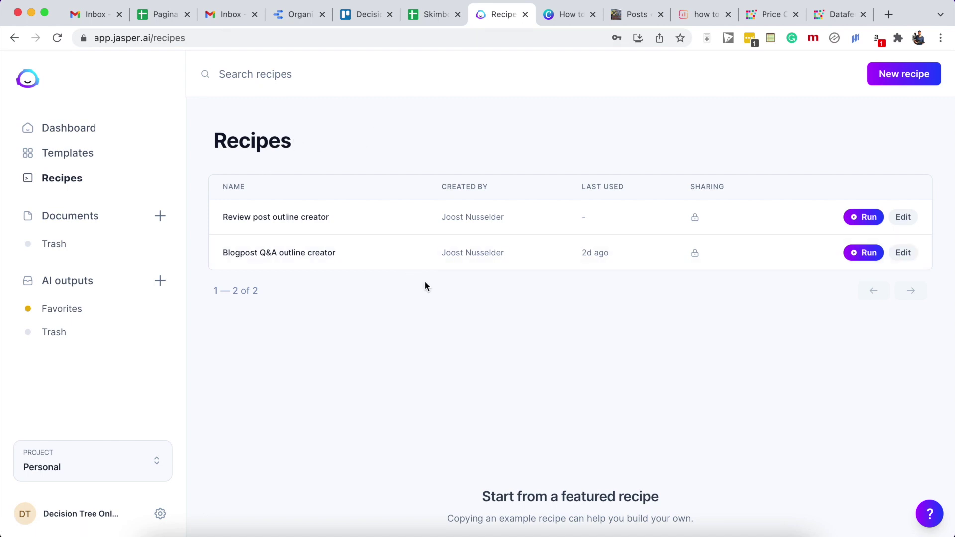
Step: Run the Blogpost Q&A outline creator recipe and set the document title to "Is high tide or low tide better for skimboarding?"
{"action": "left_click", "coordinate": [868, 253]}
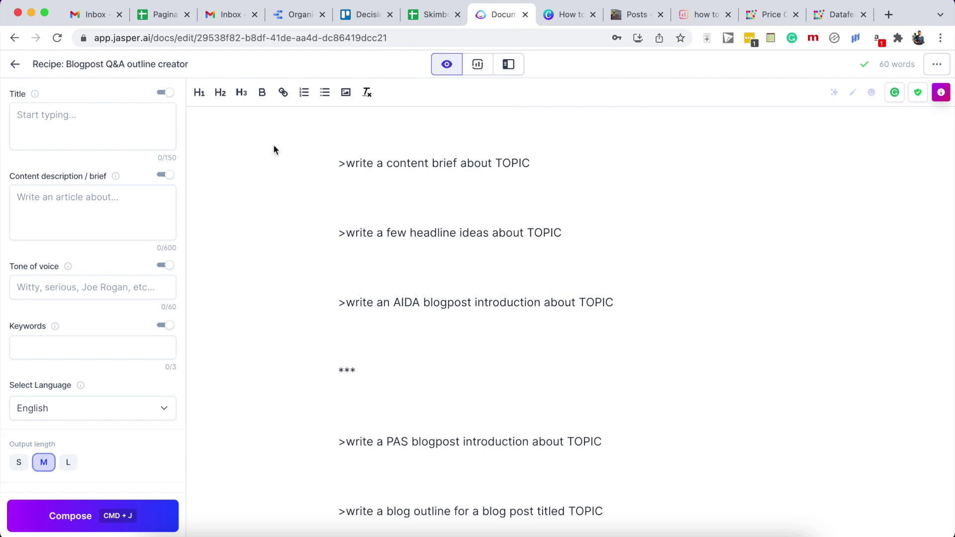
{"action": "left_click", "coordinate": [128, 138]}
{"action": "type", "text": "Is high tide or low tide better for skimboarding?"}
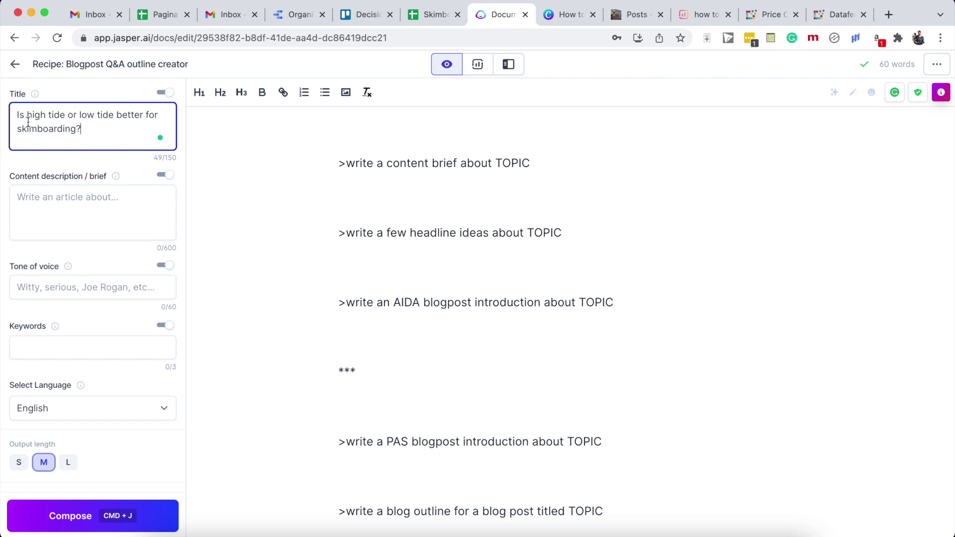
Step: Replace TOPIC in the content brief, headline ideas and AIDA introduction prompts with "Is high tide or low tide better for skimboarding?"
{"action": "double_click", "coordinate": [514, 160]}
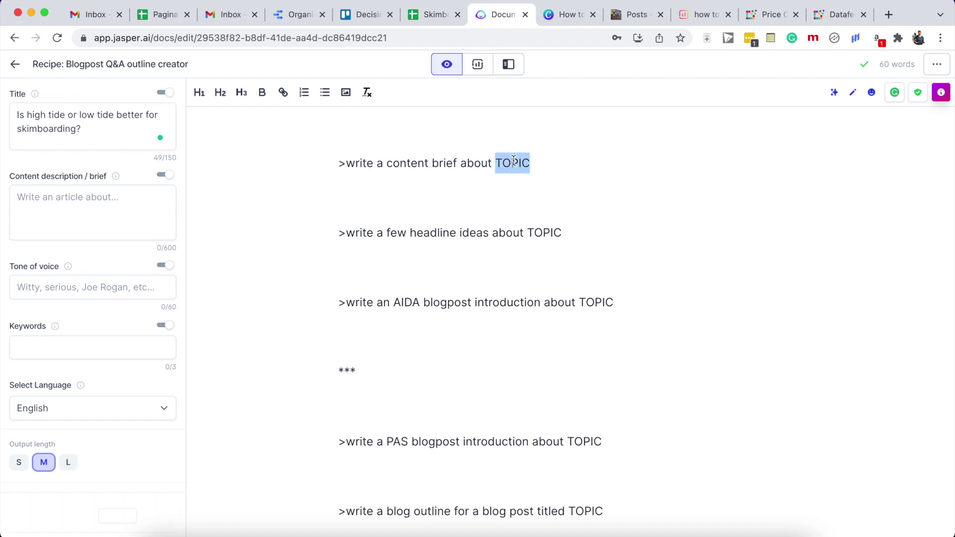
{"action": "type", "text": "Is high tide or low tide better for skimboarding?"}
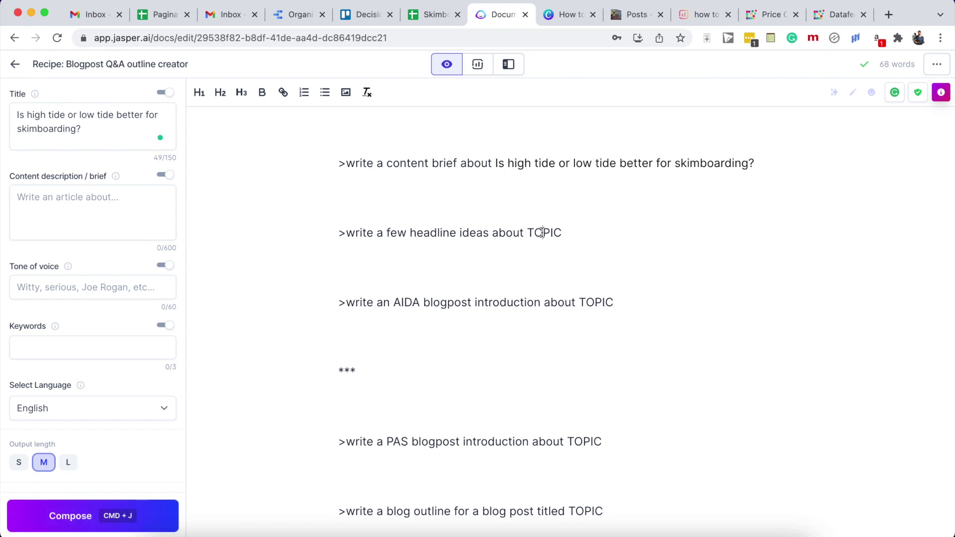
{"action": "double_click", "coordinate": [545, 233]}
{"action": "type", "text": "Is high tide or low tide better for skimboarding?"}
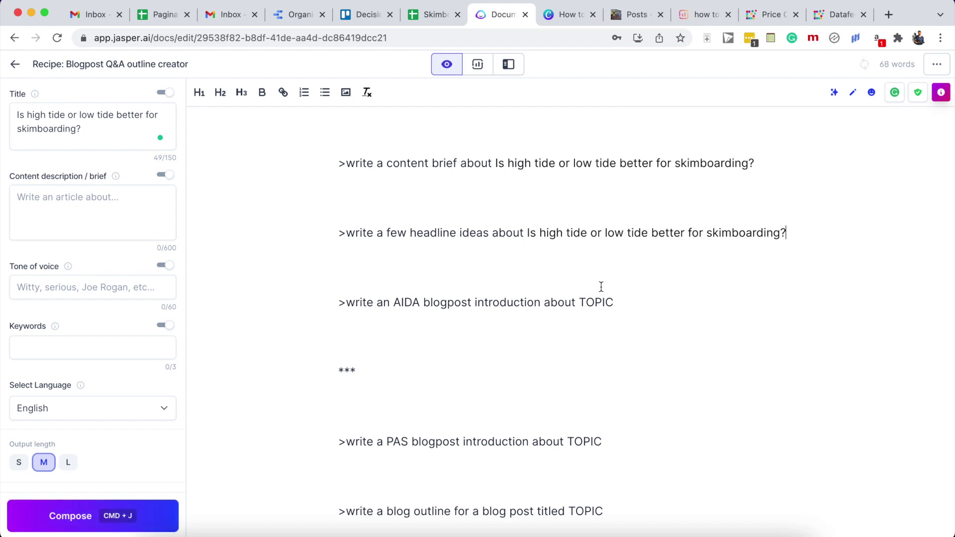
{"action": "double_click", "coordinate": [600, 303]}
{"action": "type", "text": "Is high tide or low tide better for skimboarding?"}
Step: Replace TOPIC in all remaining prompts, from the PAS introduction onward, with "Is high tide or low tide better for skimboarding?"
{"action": "scroll", "coordinate": [601, 304], "scroll_direction": "down", "scroll_amount": 4}
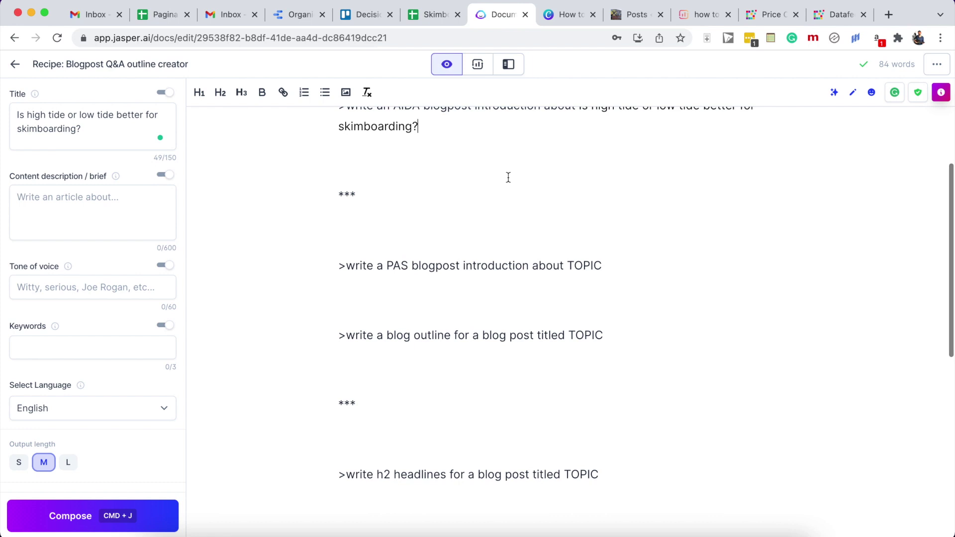
{"action": "double_click", "coordinate": [586, 266]}
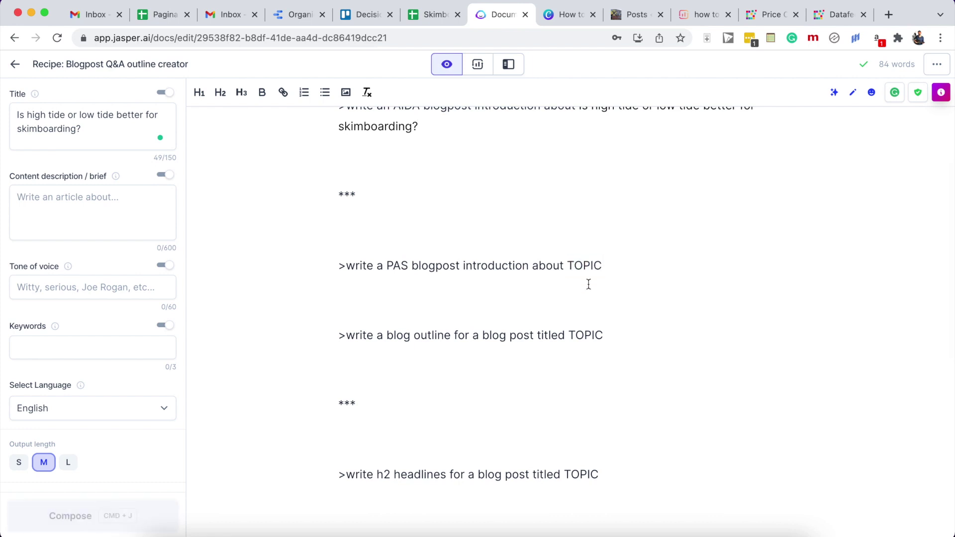
{"action": "type", "text": "Is high tide or low tide better for skimboarding?"}
{"action": "double_click", "coordinate": [586, 356]}
{"action": "type", "text": "Is high tide or low tide better for skimboarding?"}
{"action": "scroll", "coordinate": [582, 315], "scroll_direction": "down", "scroll_amount": 5}
{"action": "double_click", "coordinate": [582, 230]}
{"action": "type", "text": "Is high tide or low tide better for skimboarding?"}
{"action": "double_click", "coordinate": [513, 322]}
{"action": "type", "text": "Is high tide or low tide better for skimboarding?"}
{"action": "double_click", "coordinate": [480, 461]}
{"action": "type", "text": "Is high tide or low tide better for skimboarding?"}
Step: Create an SEO content editor for the keyword "Is high tide or low tide better for skimboarding?" and return to Focus mode
{"action": "scroll", "coordinate": [512, 362], "scroll_direction": "up", "scroll_amount": 10}
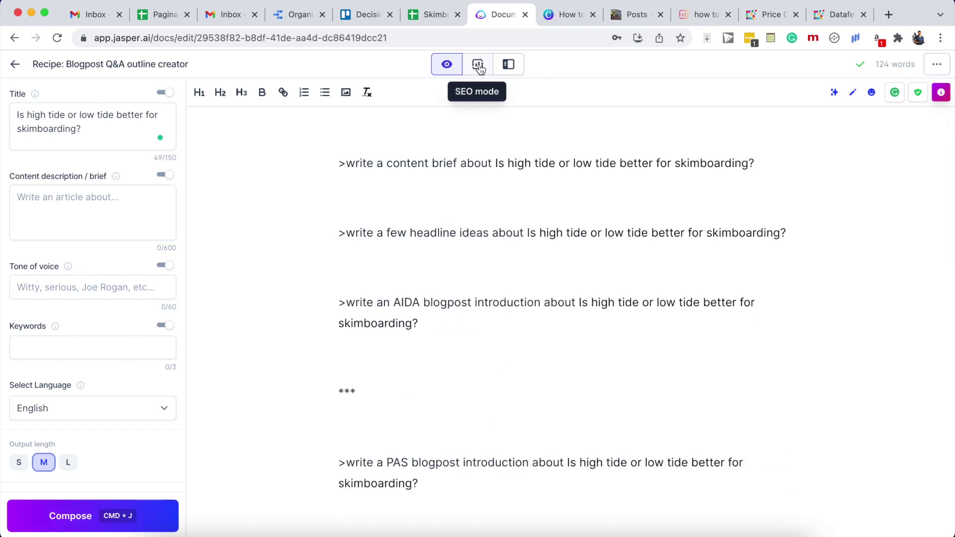
{"action": "left_click", "coordinate": [478, 65]}
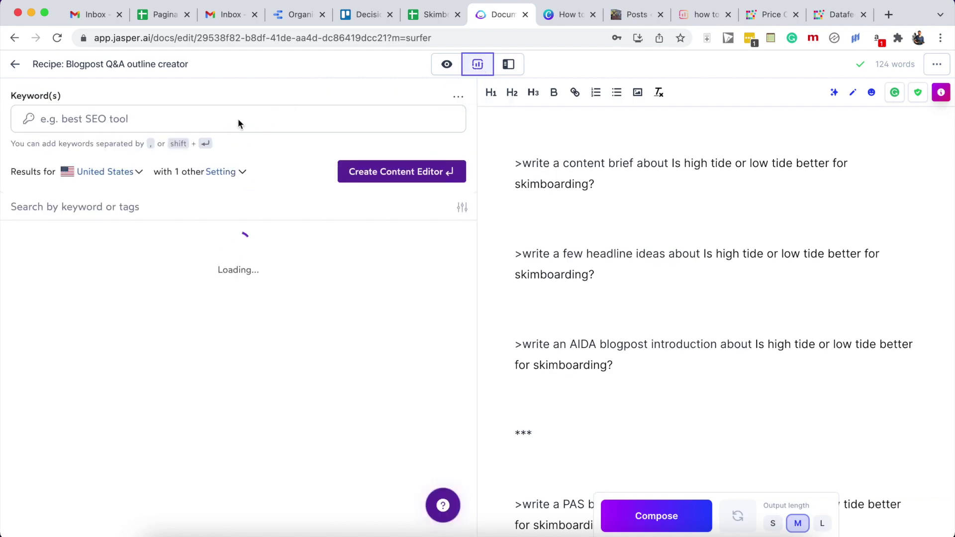
{"action": "left_click", "coordinate": [238, 124]}
{"action": "type", "text": "Is high tide or low tide better for skimboarding?"}
{"action": "left_click", "coordinate": [371, 172]}
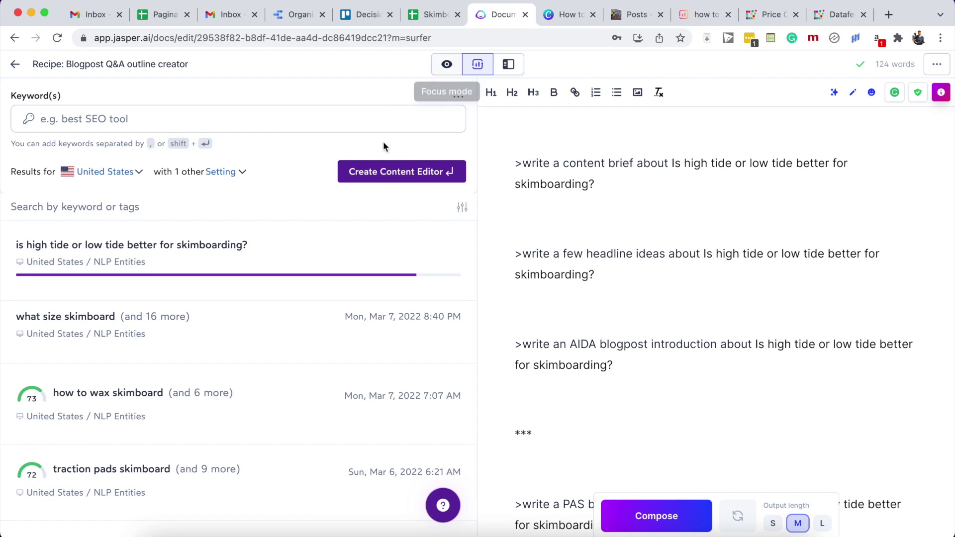
{"action": "left_click", "coordinate": [447, 66]}
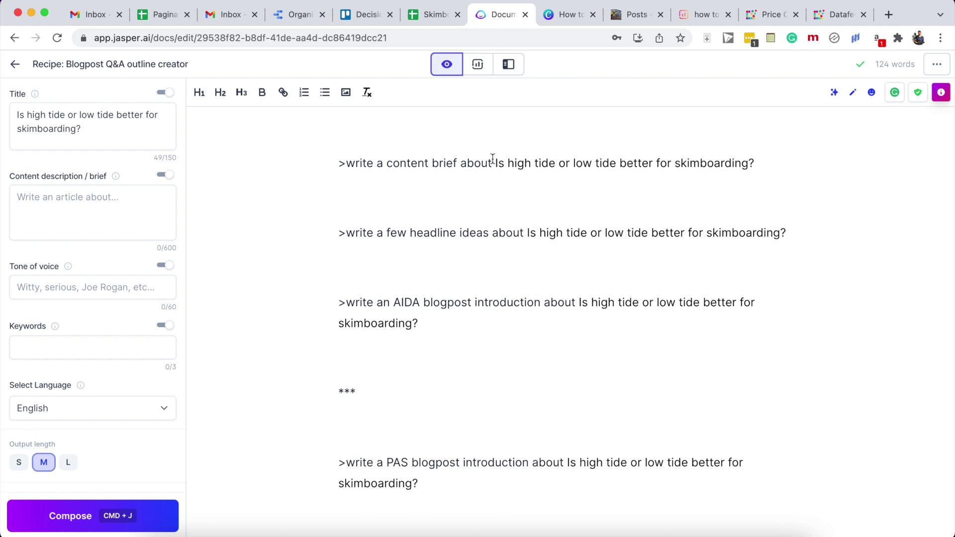
Step: Generate a content brief from the "write a content brief" prompt, replacing the prompt with the output
{"action": "triple_click", "coordinate": [405, 158]}
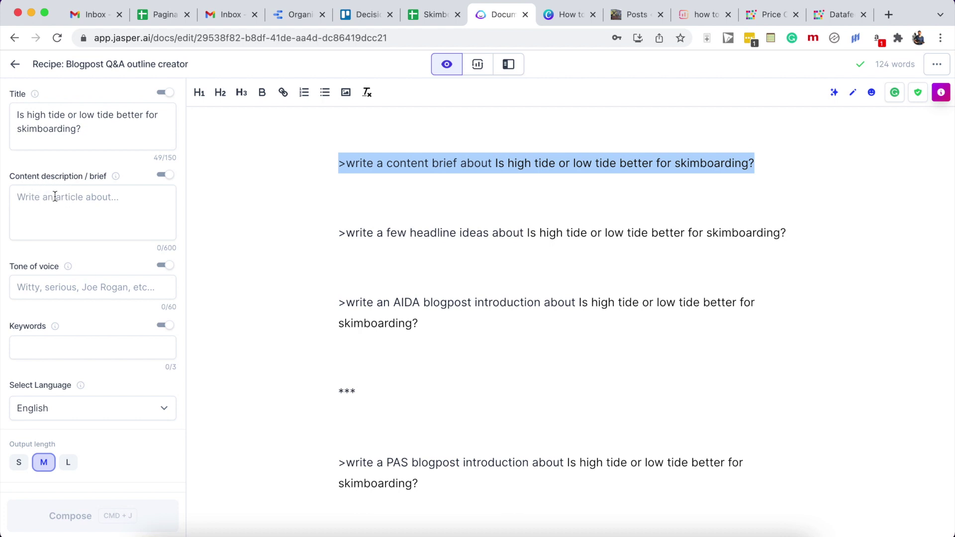
{"action": "left_click", "coordinate": [457, 163]}
{"action": "key", "text": "super+j"}
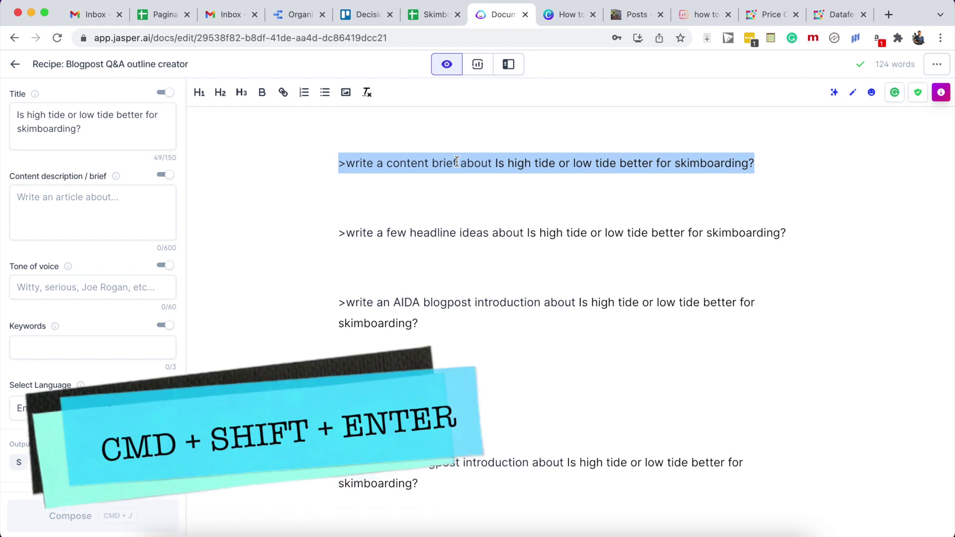
{"action": "key", "text": "super+shift+Return"}
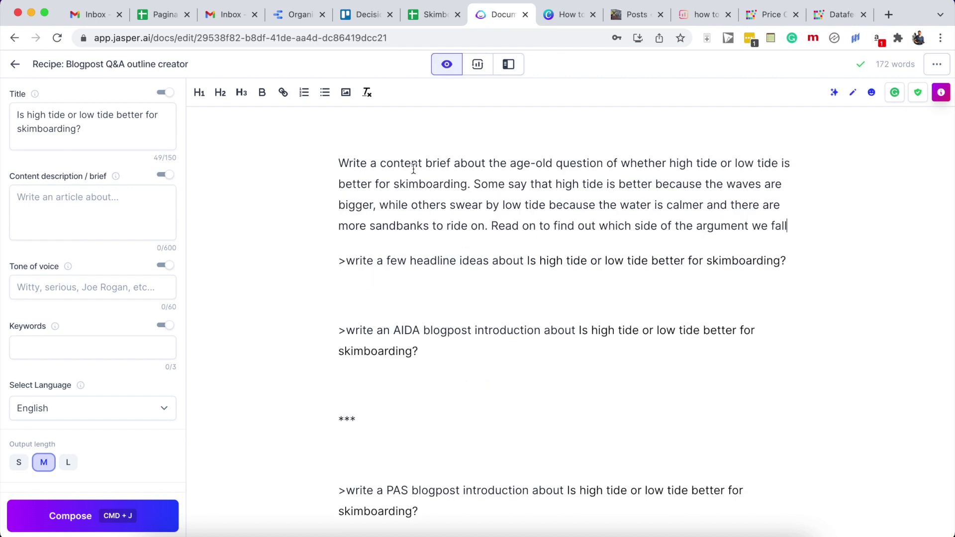
Step: Move the generated brief into the content description and change its words "content brief" to "blog post"
{"action": "triple_click", "coordinate": [414, 169]}
{"action": "key", "text": "super+c"}
{"action": "key", "text": "BackSpace"}
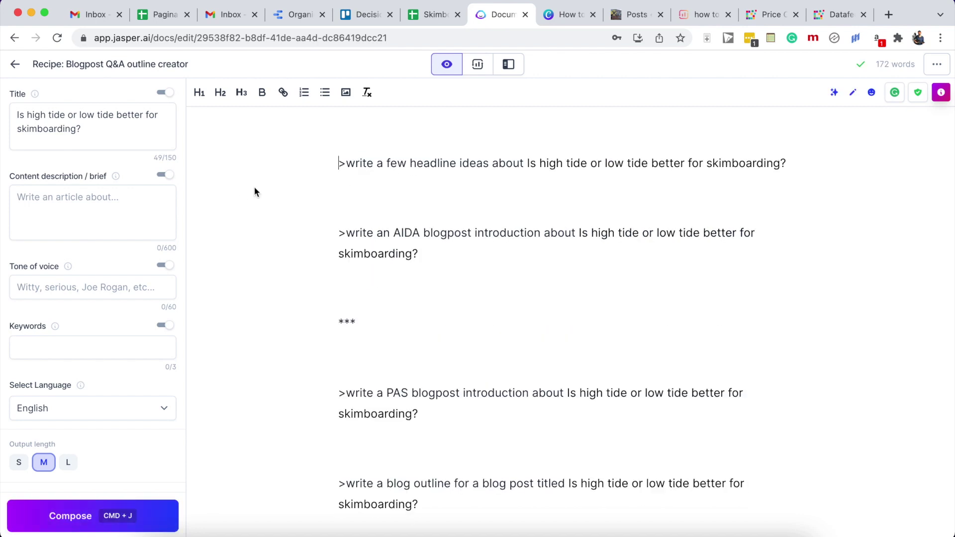
{"action": "left_click", "coordinate": [92, 197]}
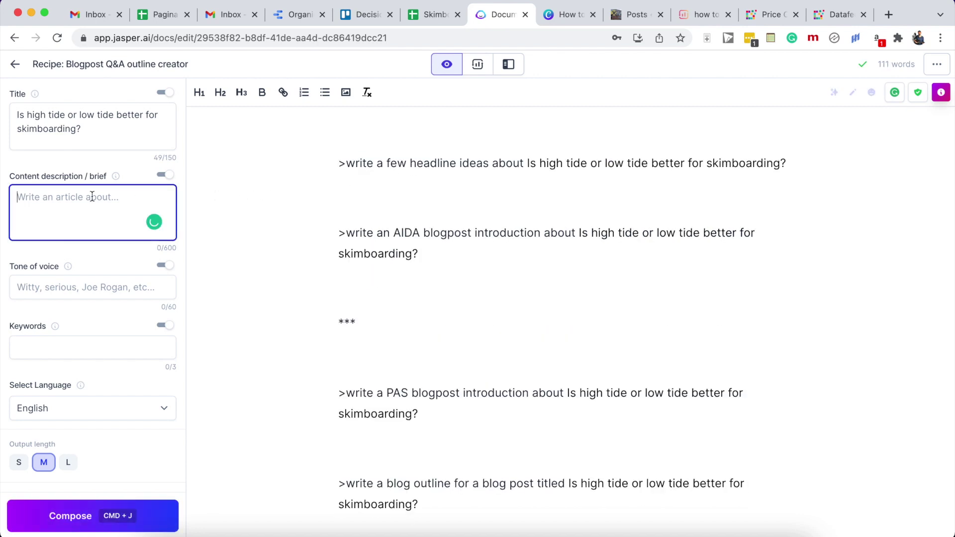
{"action": "key", "text": "super+v"}
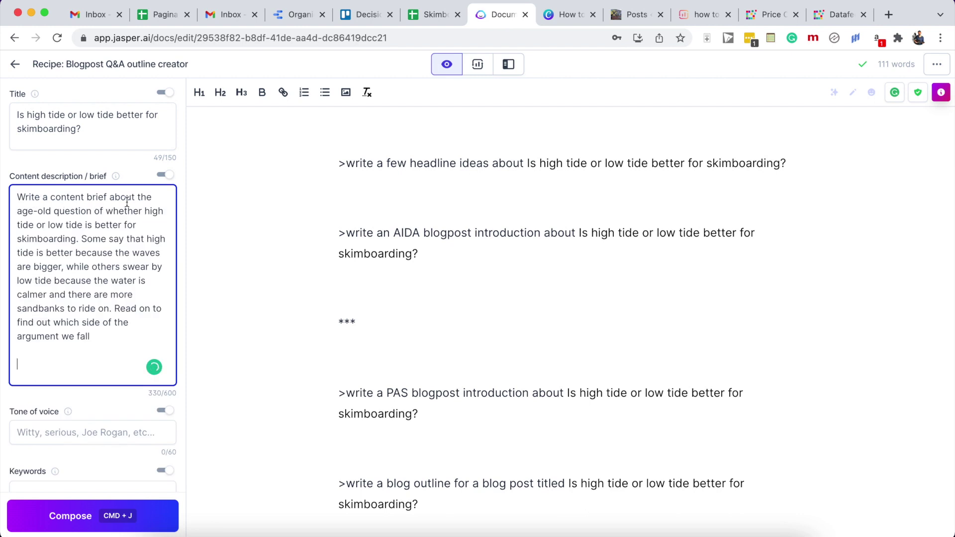
{"action": "left_click_drag", "start_coordinate": [50, 197], "coordinate": [107, 202]}
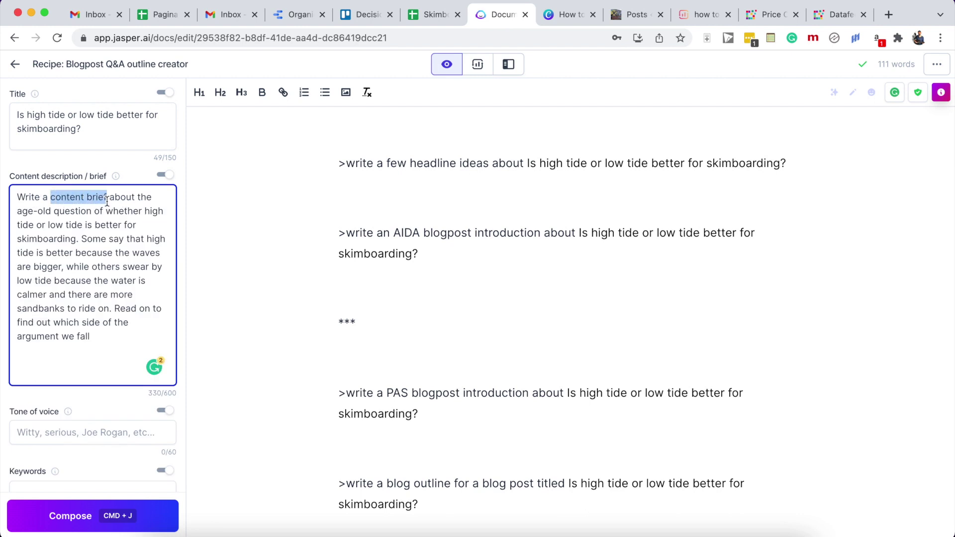
{"action": "type", "text": "blog post"}
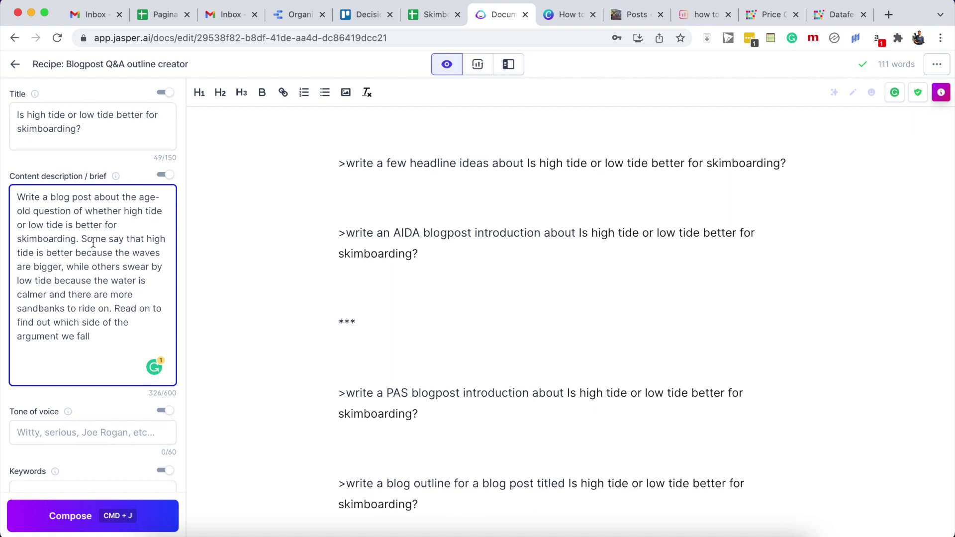
Step: Generate headline ideas from their prompt, and replace the prompt and ideas with the document title formatted as Heading 1
{"action": "triple_click", "coordinate": [457, 159]}
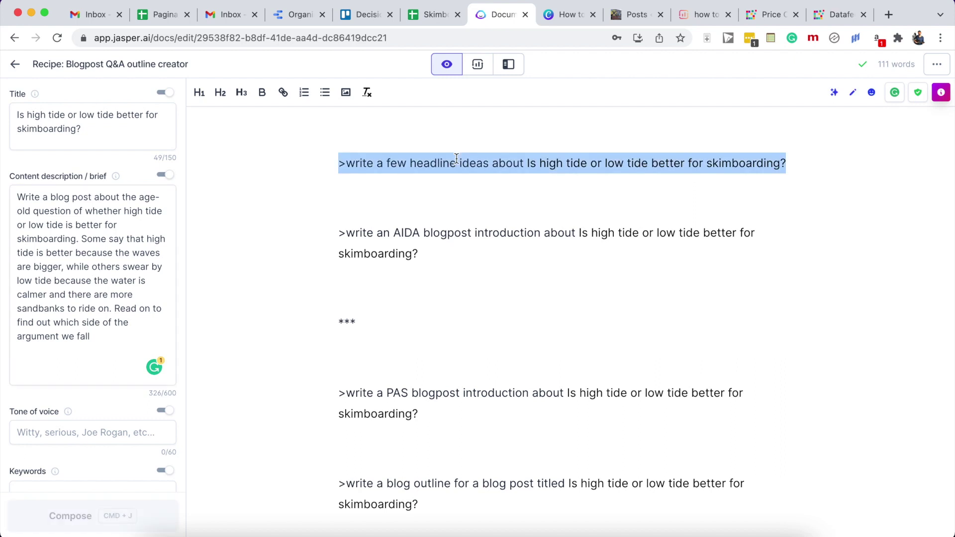
{"action": "key", "text": "super+j"}
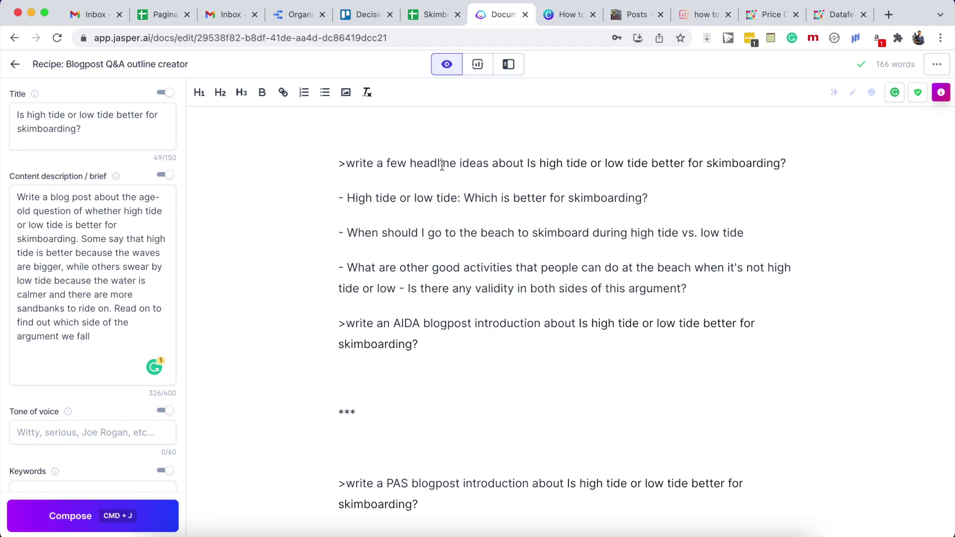
{"action": "triple_click", "coordinate": [37, 115]}
{"action": "key", "text": "super+c"}
{"action": "left_click", "coordinate": [343, 159]}
{"action": "left_click", "coordinate": [696, 285], "text": "shift"}
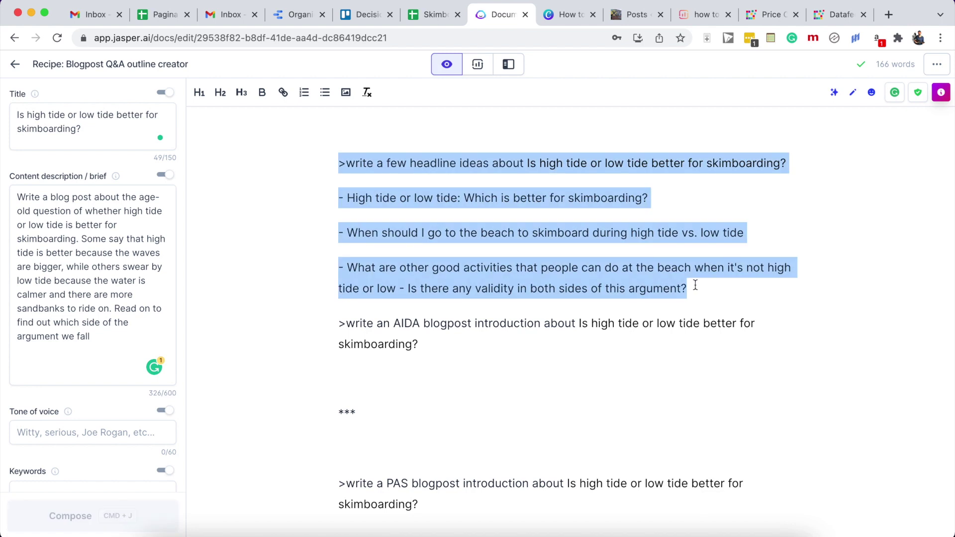
{"action": "key", "text": "super+v"}
{"action": "key", "text": "super+alt+1"}
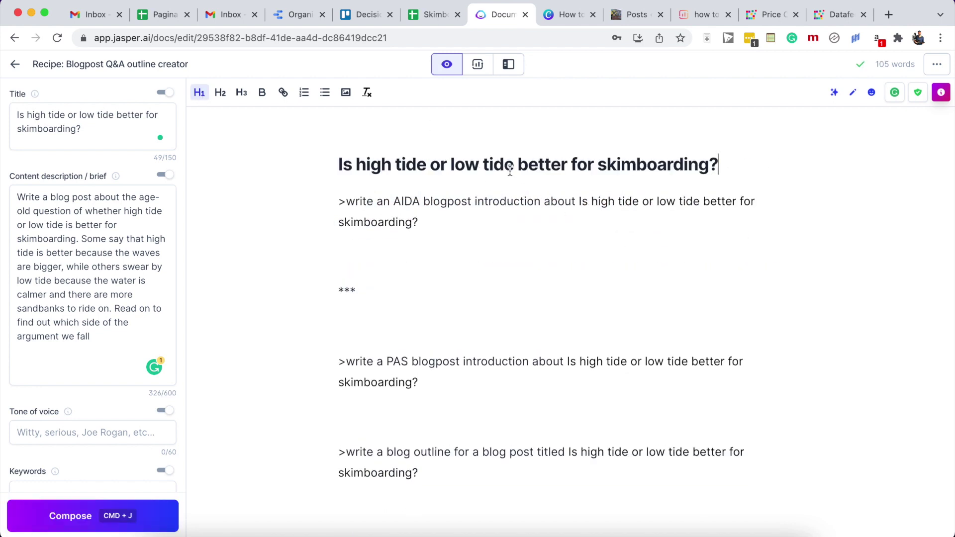
Step: Generate the AIDA introduction from its prompt and continue composing it from its last word at output length M
{"action": "triple_click", "coordinate": [408, 200]}
{"action": "key", "text": "super+shift+Return"}
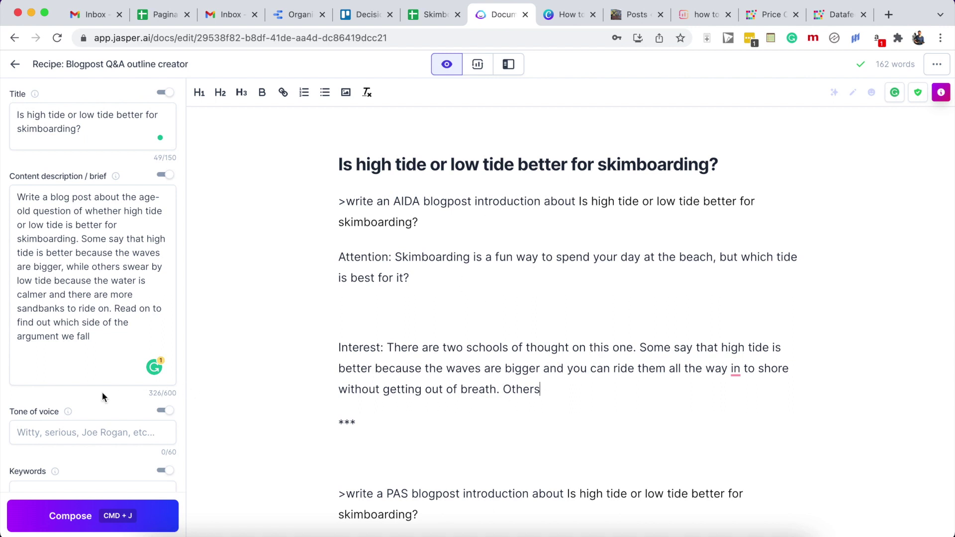
{"action": "scroll", "coordinate": [109, 407], "scroll_direction": "down", "scroll_amount": 5}
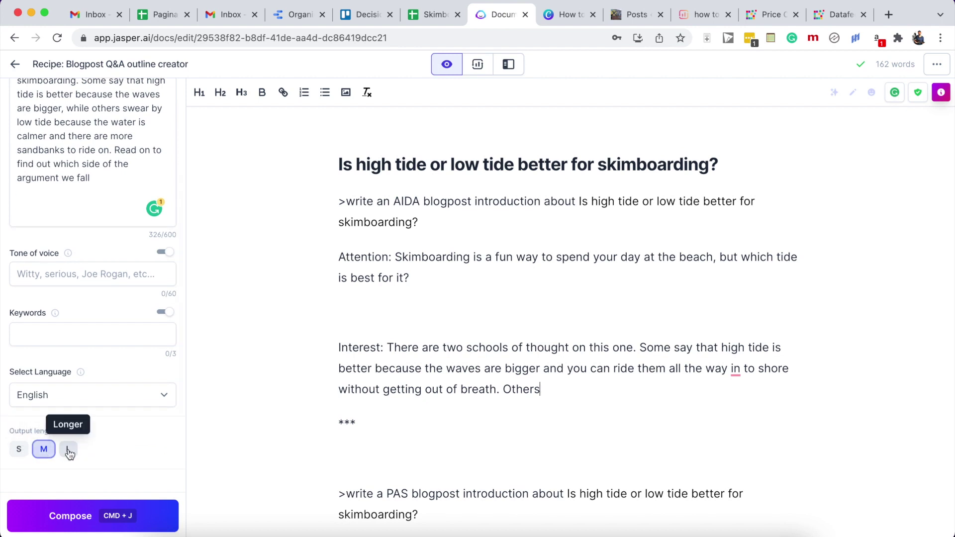
{"action": "left_click", "coordinate": [69, 453]}
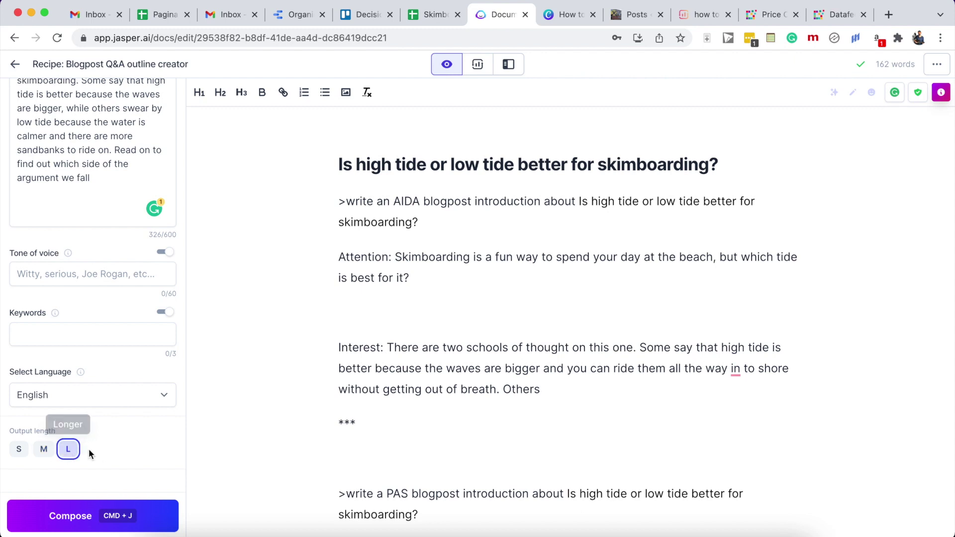
{"action": "left_click", "coordinate": [43, 452]}
{"action": "left_click", "coordinate": [580, 390]}
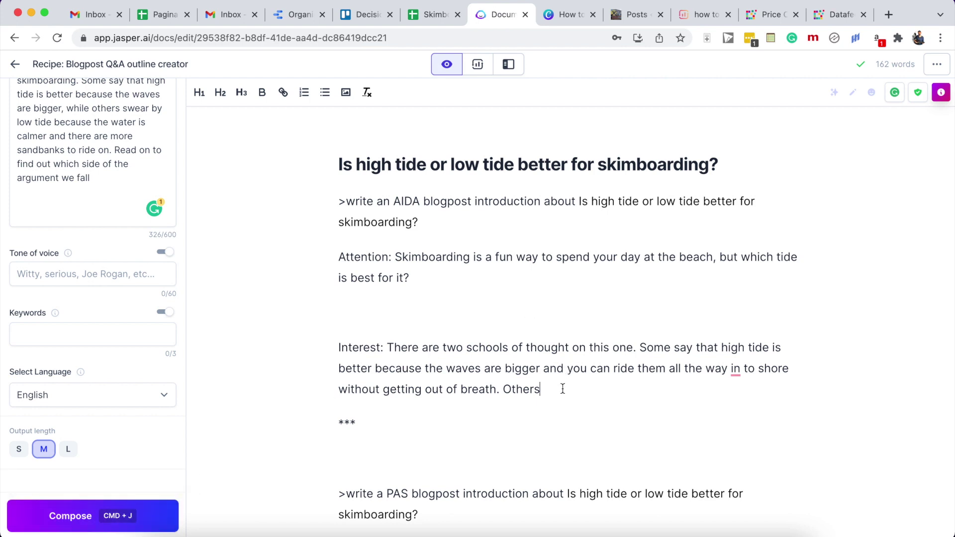
{"action": "key", "text": "super+j"}
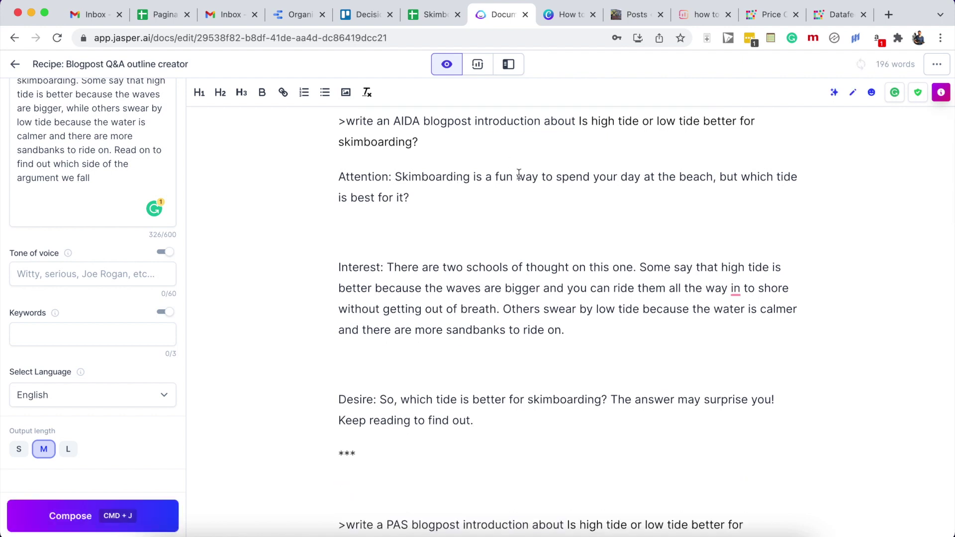
Step: Generate the PAS introduction from its prompt and compare it with the AIDA introduction above
{"action": "scroll", "coordinate": [486, 226], "scroll_direction": "down", "scroll_amount": 2}
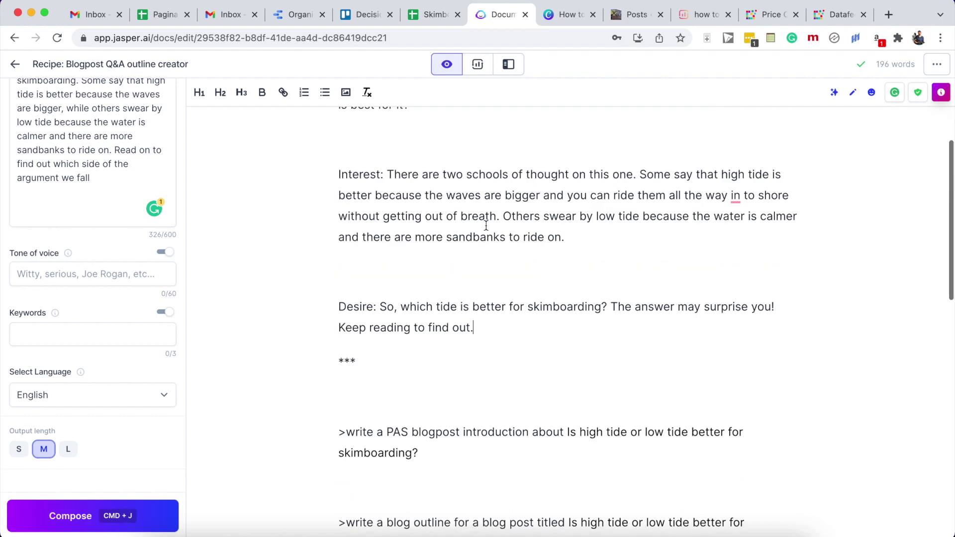
{"action": "scroll", "coordinate": [488, 257], "scroll_direction": "down", "scroll_amount": 2}
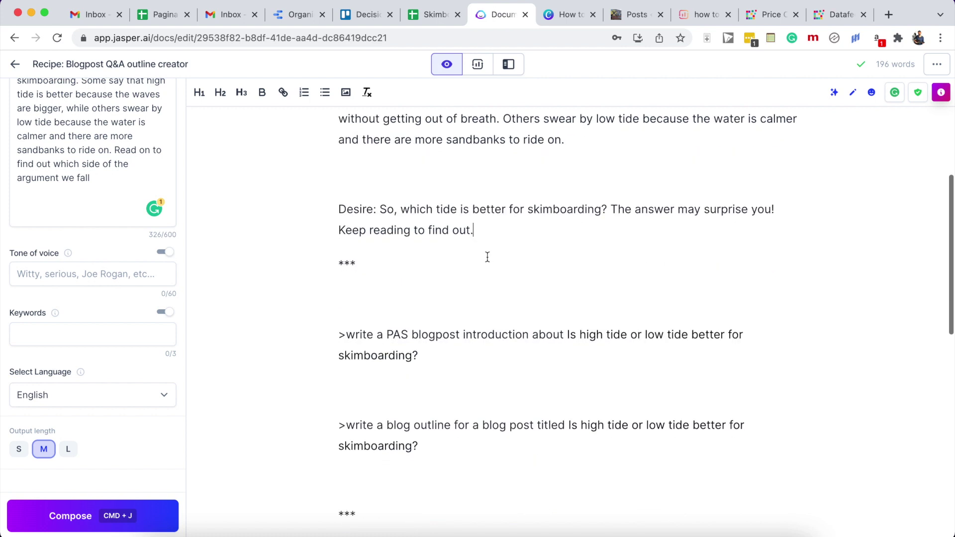
{"action": "scroll", "coordinate": [488, 257], "scroll_direction": "down", "scroll_amount": 1}
{"action": "triple_click", "coordinate": [386, 282]}
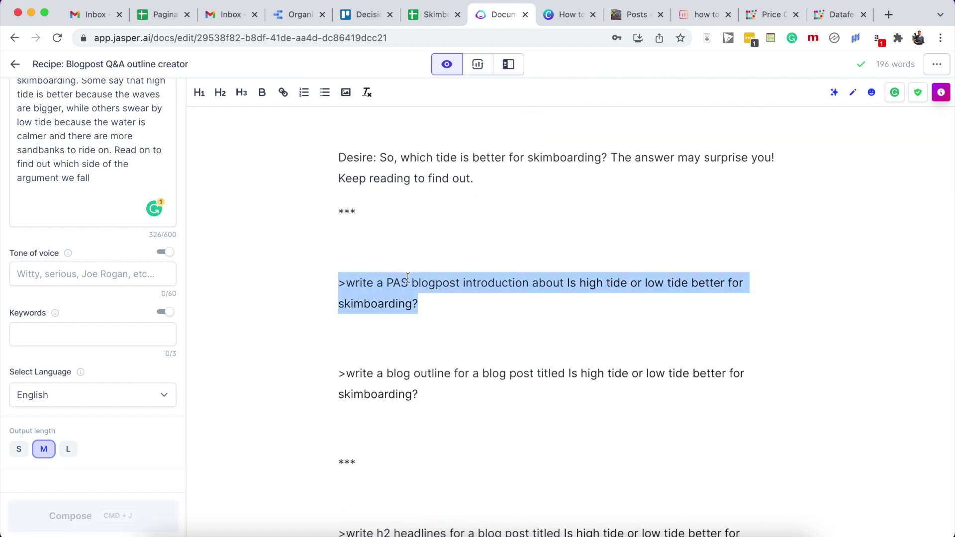
{"action": "key", "text": "super+shift+Return"}
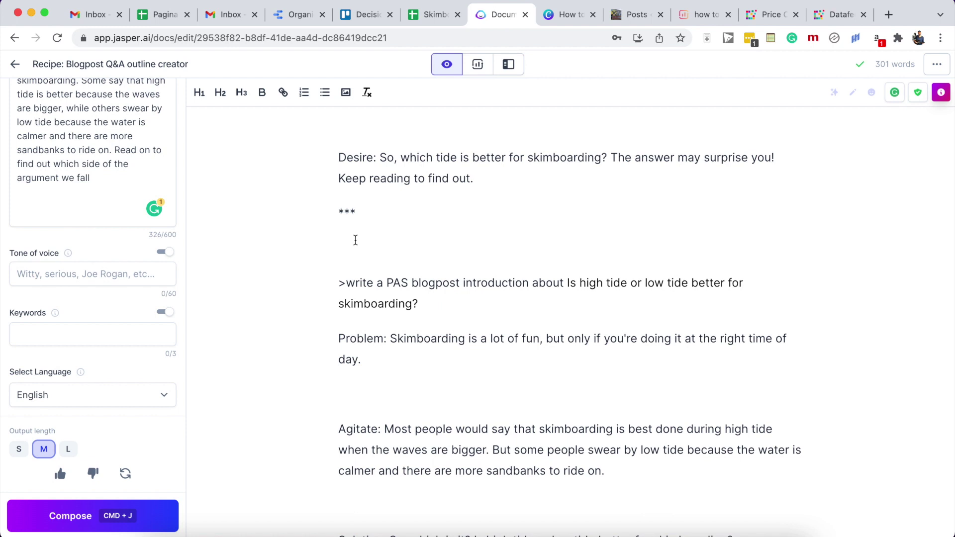
{"action": "scroll", "coordinate": [384, 237], "scroll_direction": "up", "scroll_amount": 5}
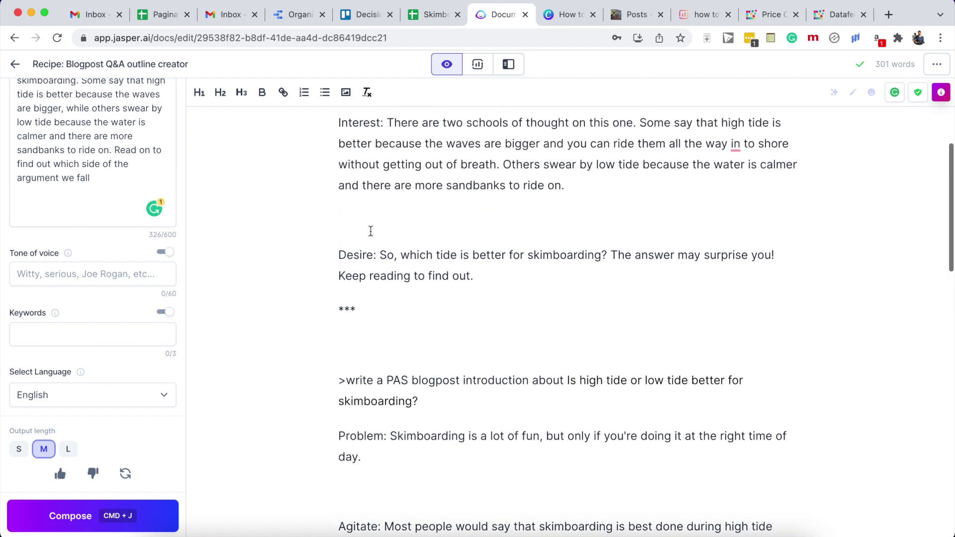
{"action": "scroll", "coordinate": [400, 189], "scroll_direction": "up", "scroll_amount": 1}
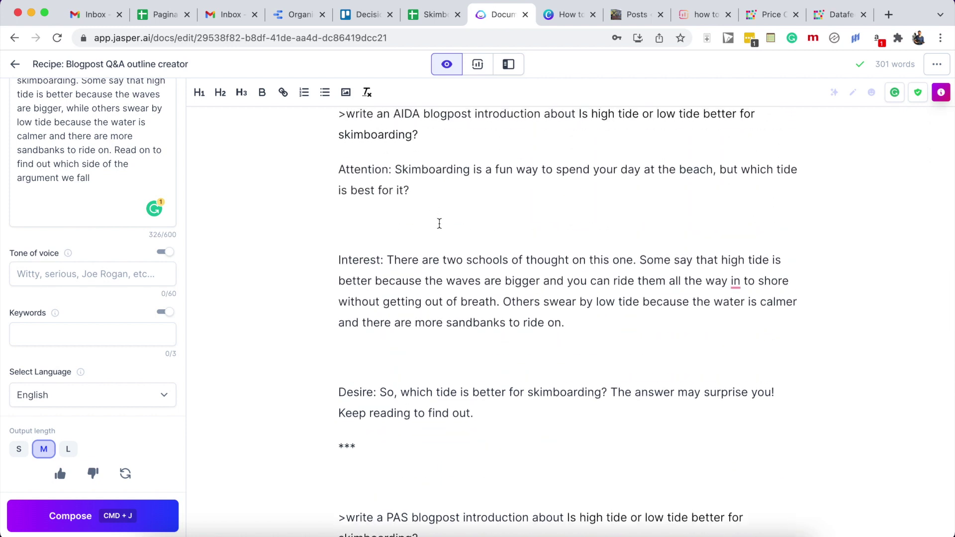
{"action": "scroll", "coordinate": [481, 281], "scroll_direction": "down", "scroll_amount": 6}
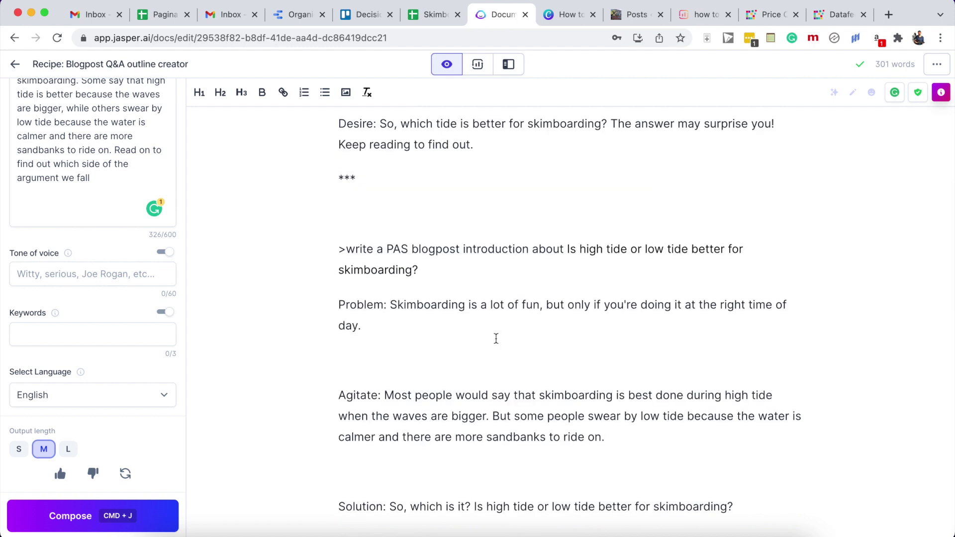
Step: Delete the AIDA prompt and the "Attention:" label in front of the first introduction paragraph
{"action": "scroll", "coordinate": [490, 305], "scroll_direction": "up", "scroll_amount": 1}
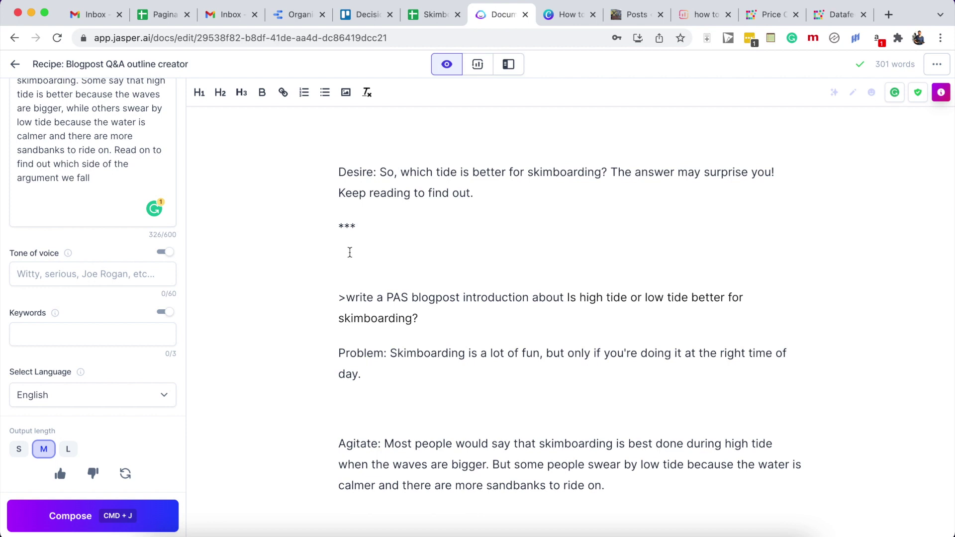
{"action": "scroll", "coordinate": [349, 253], "scroll_direction": "up", "scroll_amount": 10}
{"action": "left_click_drag", "start_coordinate": [340, 191], "coordinate": [395, 242]}
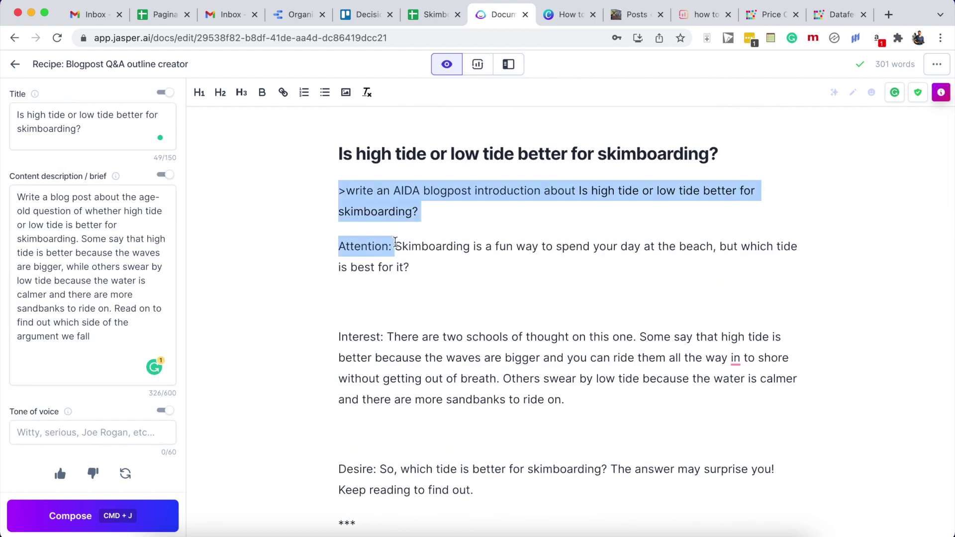
{"action": "key", "text": "BackSpace"}
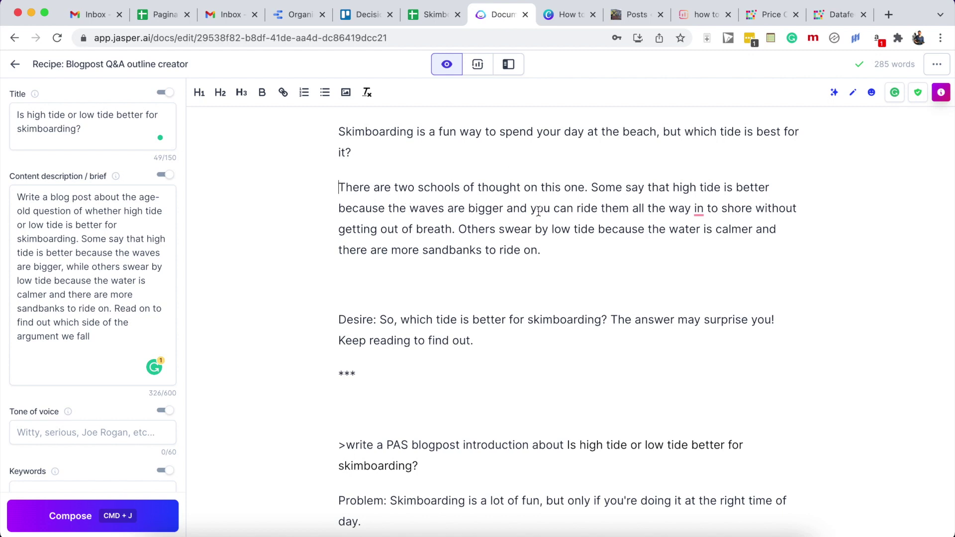
Step: Accept the Grammarly correction that removes "in" from "ride them all the way in to shore"
{"action": "scroll", "coordinate": [472, 239], "scroll_direction": "down", "scroll_amount": 1}
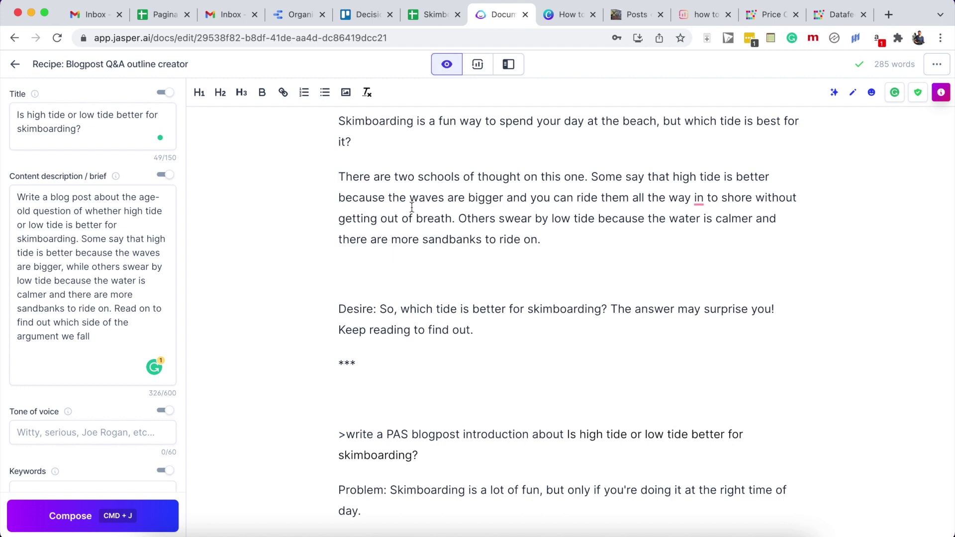
{"action": "left_click", "coordinate": [367, 271]}
{"action": "mouse_move", "coordinate": [696, 198]}
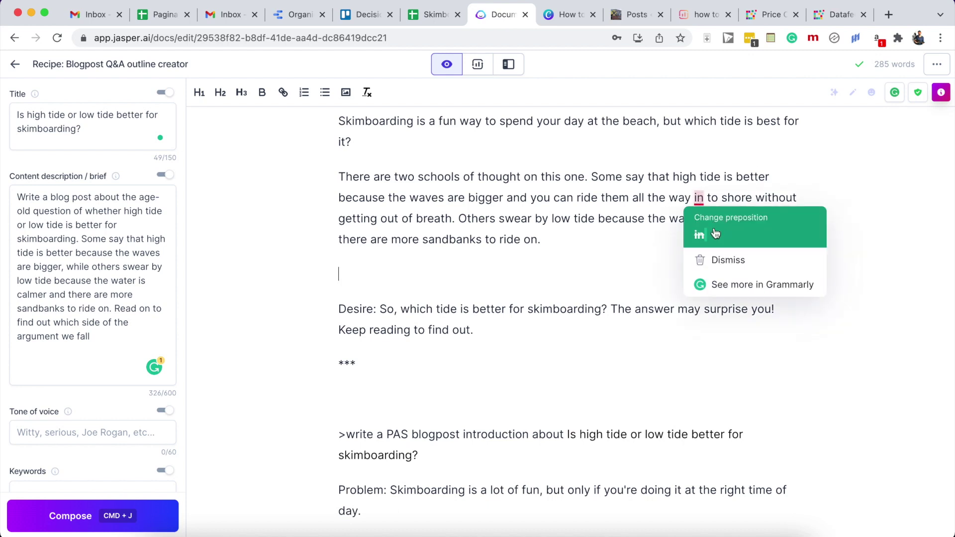
{"action": "left_click", "coordinate": [716, 234]}
{"action": "scroll", "coordinate": [498, 308], "scroll_direction": "up", "scroll_amount": 4}
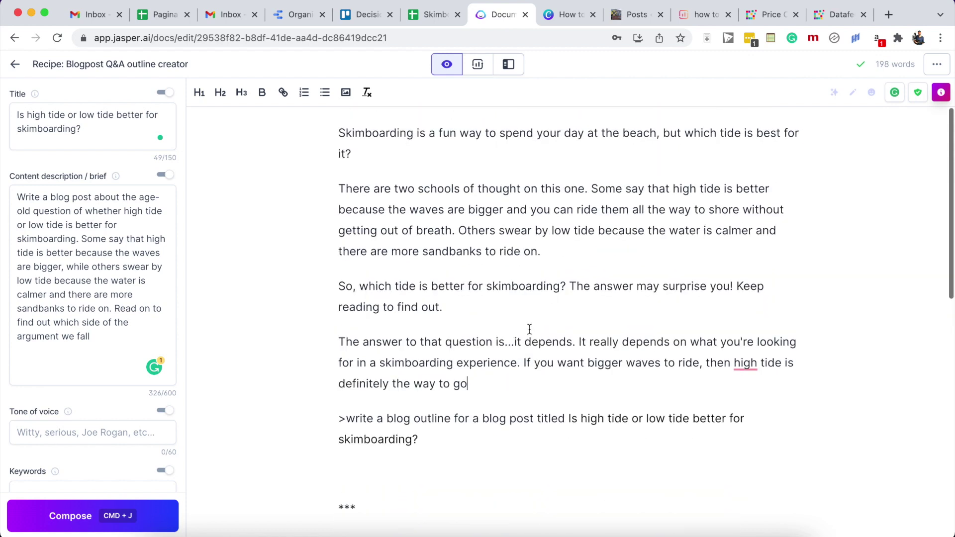
Step: Continue composing the introduction's last paragraph from the words "definitely the way to go"
{"action": "scroll", "coordinate": [488, 296], "scroll_direction": "down", "scroll_amount": 5}
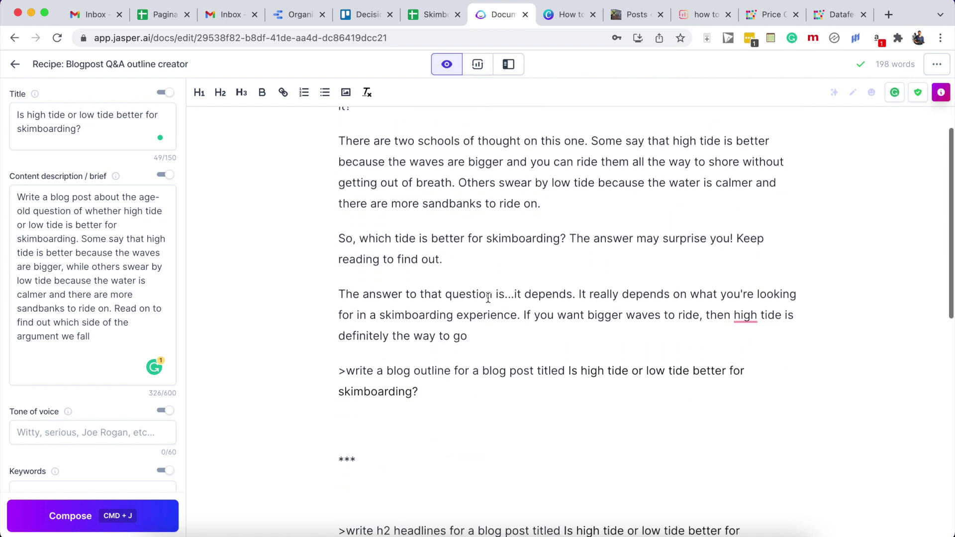
{"action": "left_click", "coordinate": [488, 298]}
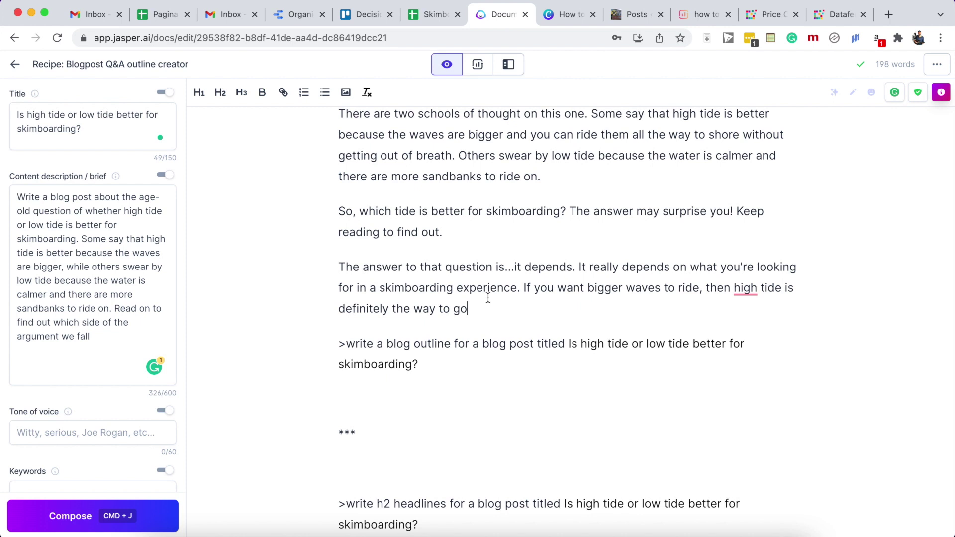
{"action": "key", "text": "super+j"}
Step: Try generating a blog outline from its prompt, and delete the generated list
{"action": "scroll", "coordinate": [448, 293], "scroll_direction": "down", "scroll_amount": 2}
{"action": "double_click", "coordinate": [396, 288]}
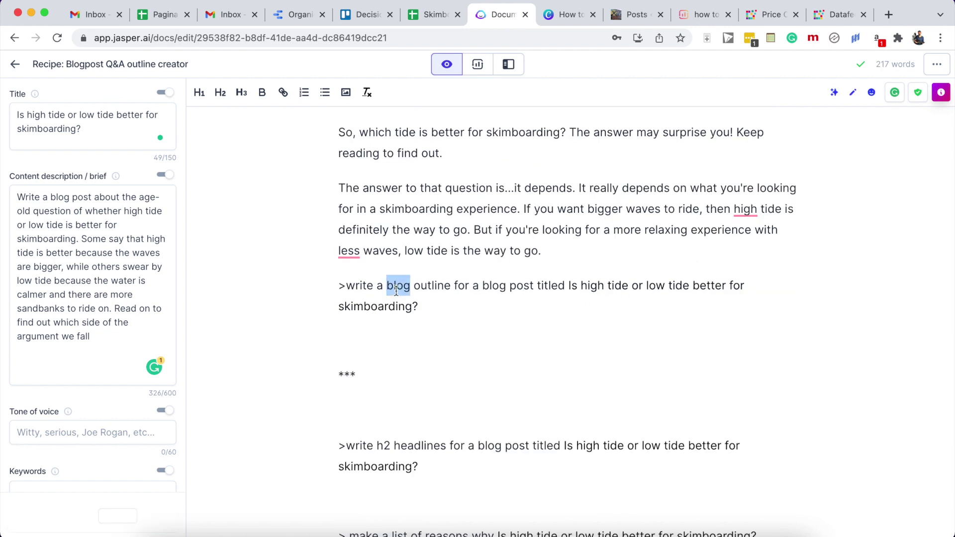
{"action": "triple_click", "coordinate": [446, 287]}
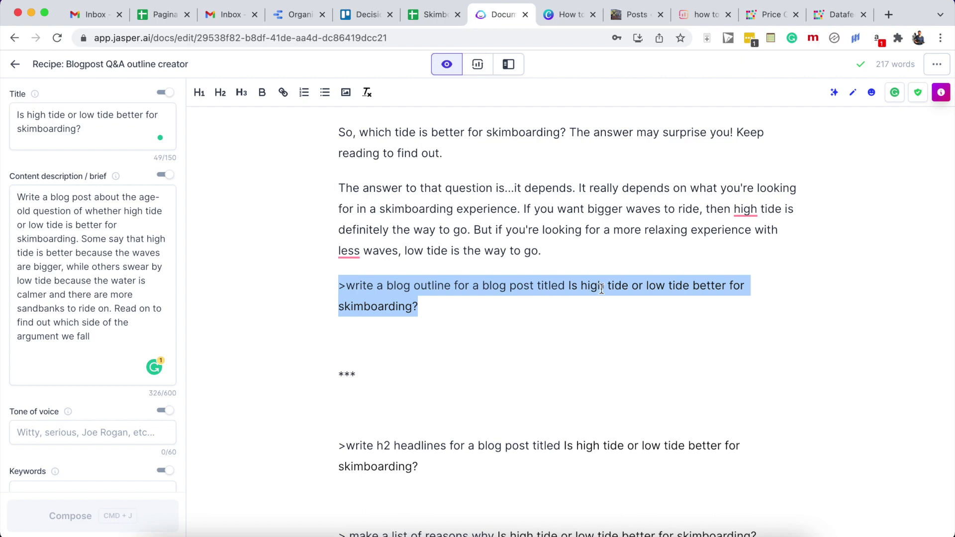
{"action": "key", "text": "super+shift+Return"}
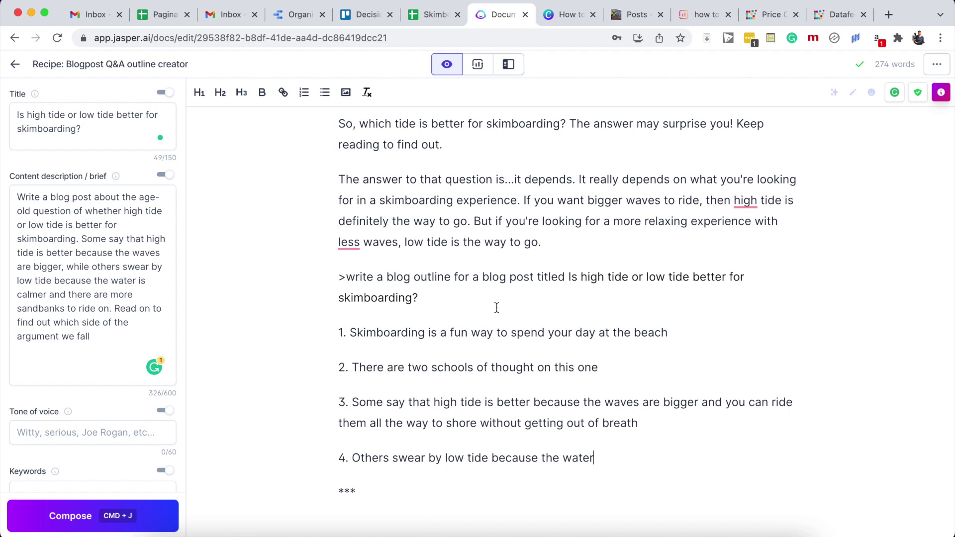
{"action": "scroll", "coordinate": [469, 332], "scroll_direction": "down", "scroll_amount": 1}
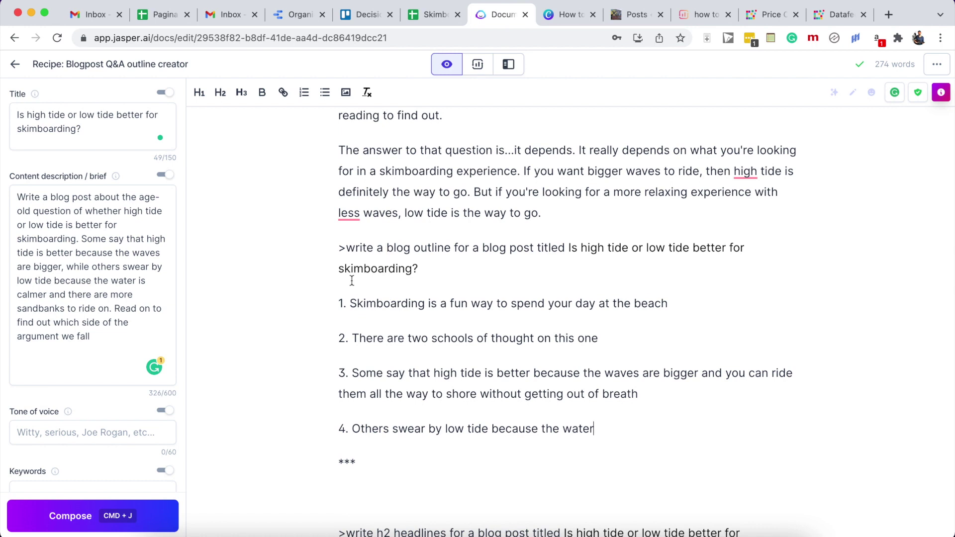
{"action": "left_click", "coordinate": [339, 302], "text": "shift"}
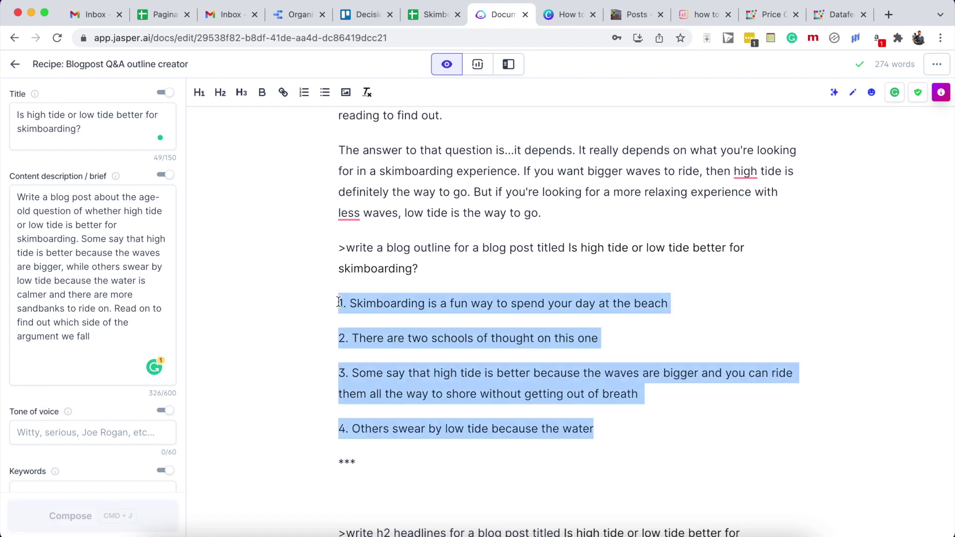
{"action": "key", "text": "BackSpace"}
Step: Add a "***" separator between the introduction and the blog outline prompt, and run the prompt again
{"action": "left_click", "coordinate": [558, 210]}
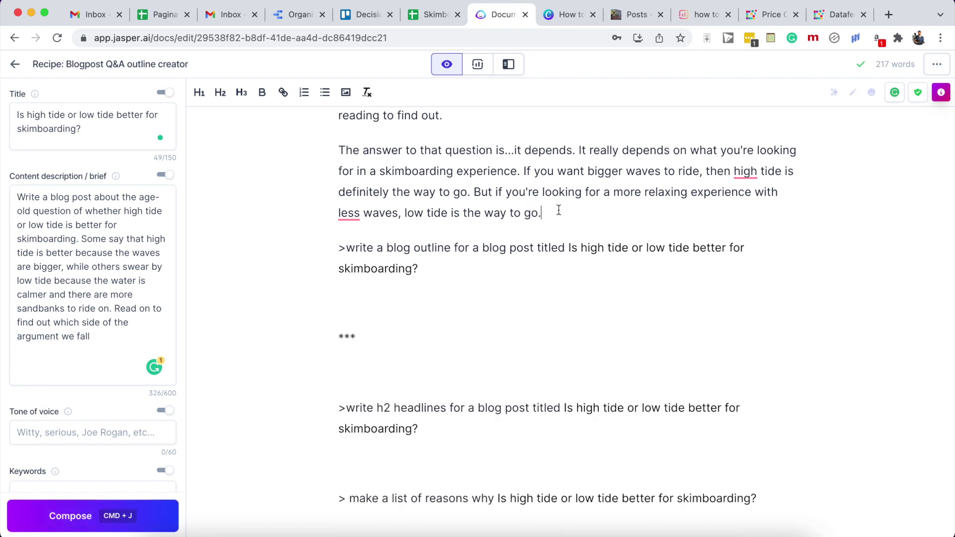
{"action": "key", "text": "Return"}
{"action": "type", "text": "**"}
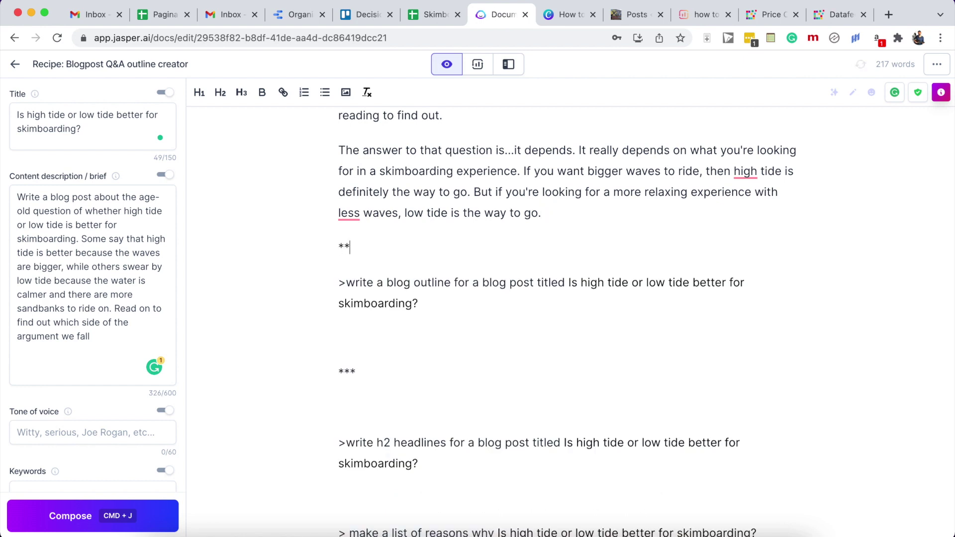
{"action": "triple_click", "coordinate": [380, 287]}
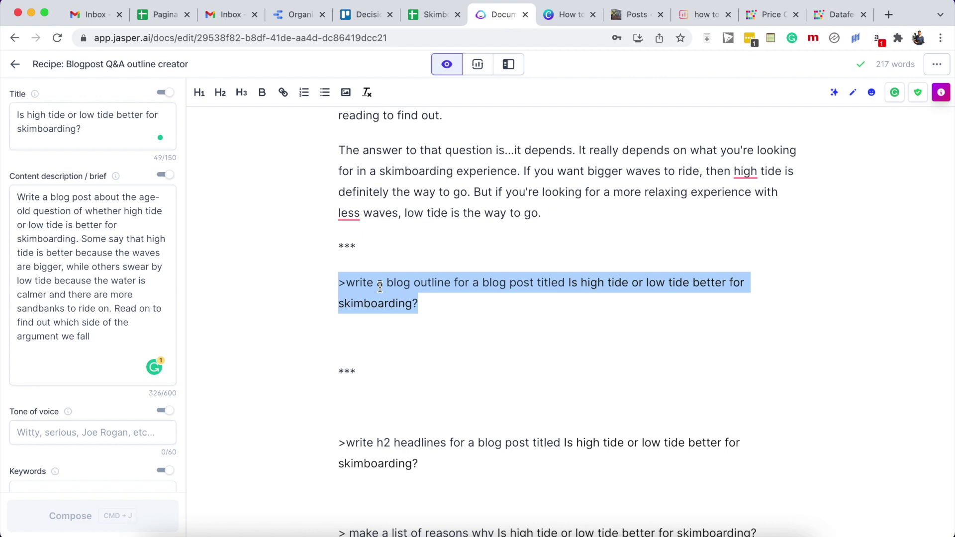
{"action": "key", "text": "super+j"}
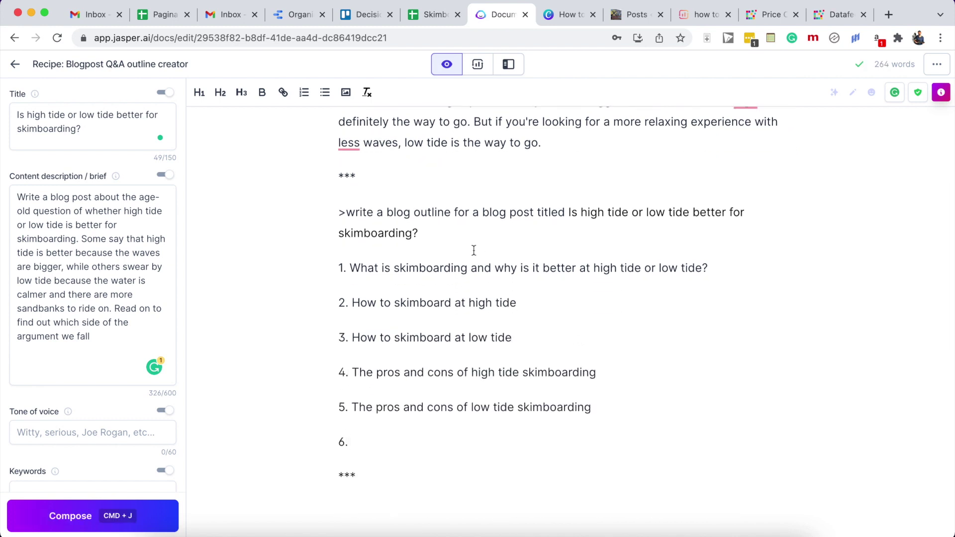
Step: Delete the outline prompt and the empty item 6, and format the first two outline items as Heading 2 without their numbers
{"action": "key", "text": "BackSpace"}
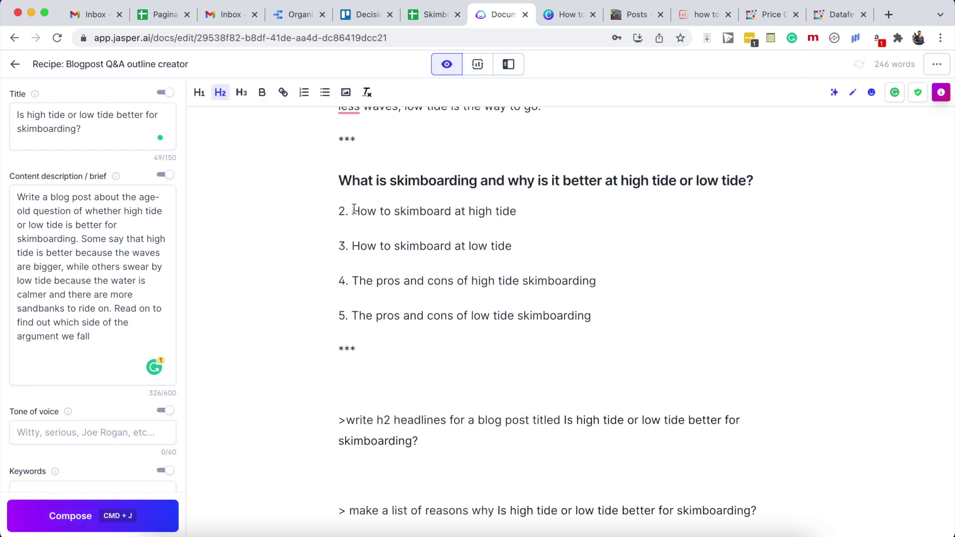
{"action": "key", "text": "BackSpace"}
{"action": "key", "text": "BackSpace"}
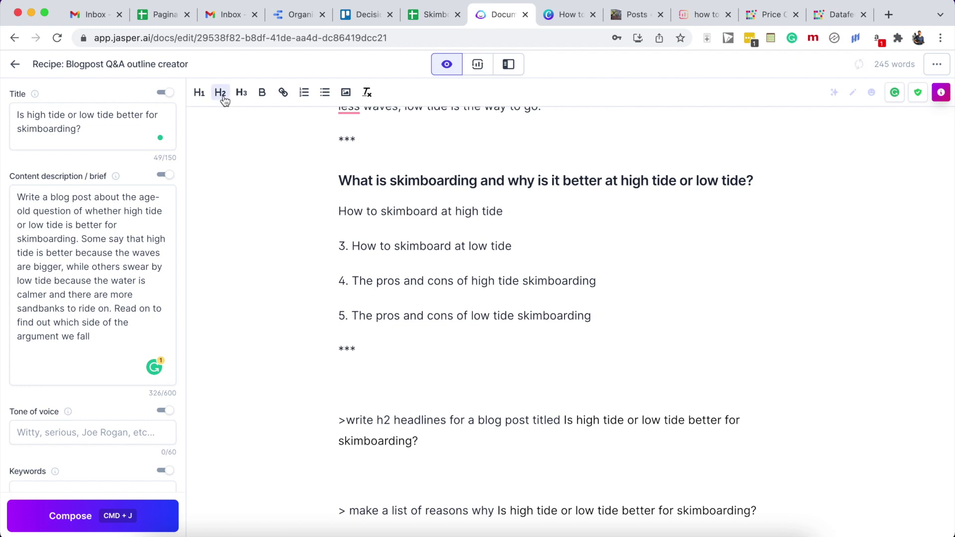
{"action": "left_click", "coordinate": [222, 95]}
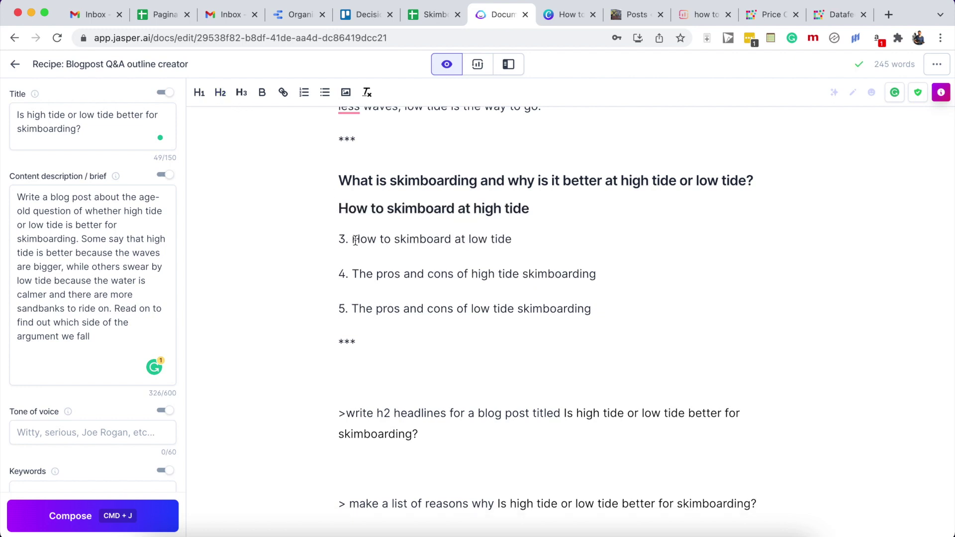
Step: Remove the numbers from the remaining three outline items and format each as Heading 2
{"action": "key", "text": "BackSpace"}
{"action": "key", "text": "BackSpace"}
{"action": "key", "text": "BackSpace"}
{"action": "left_click", "coordinate": [221, 92]}
{"action": "left_click", "coordinate": [354, 267]}
{"action": "key", "text": "BackSpace"}
{"action": "key", "text": "BackSpace"}
{"action": "key", "text": "BackSpace"}
{"action": "left_click", "coordinate": [221, 93]}
{"action": "left_click", "coordinate": [352, 293]}
{"action": "key", "text": "BackSpace"}
{"action": "key", "text": "BackSpace"}
{"action": "key", "text": "BackSpace"}
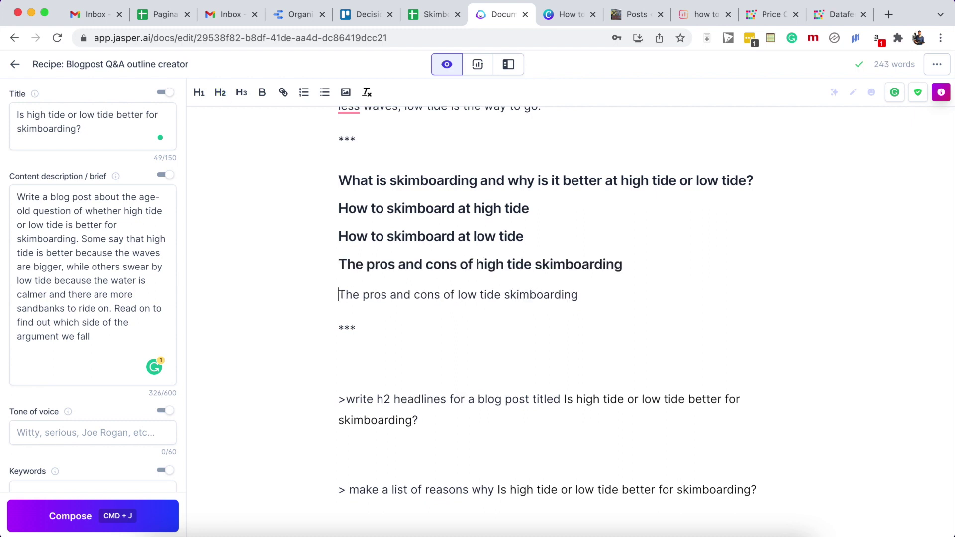
{"action": "left_click", "coordinate": [220, 93]}
Step: Generate H2 headlines for the blog post from their prompt
{"action": "scroll", "coordinate": [426, 154], "scroll_direction": "down", "scroll_amount": 2}
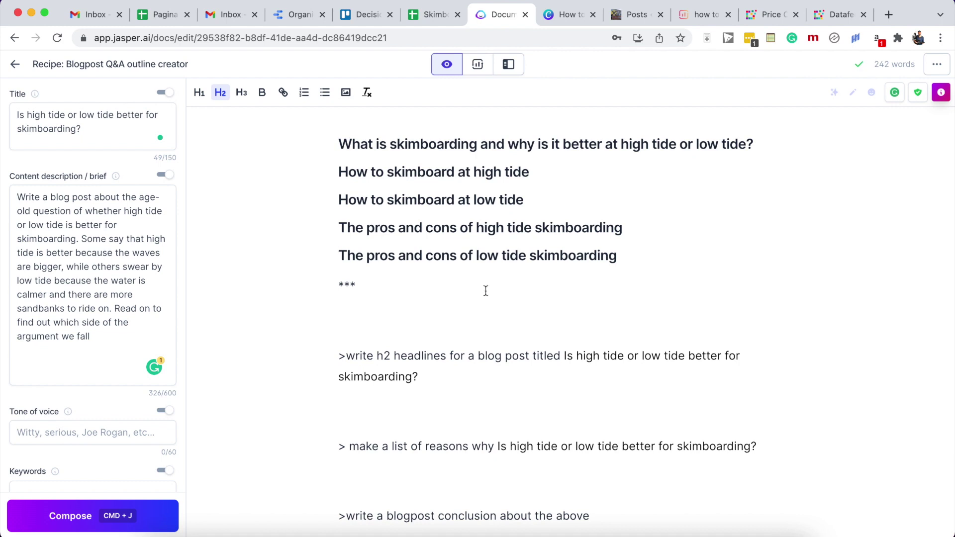
{"action": "scroll", "coordinate": [373, 297], "scroll_direction": "down", "scroll_amount": 1}
{"action": "triple_click", "coordinate": [412, 331]}
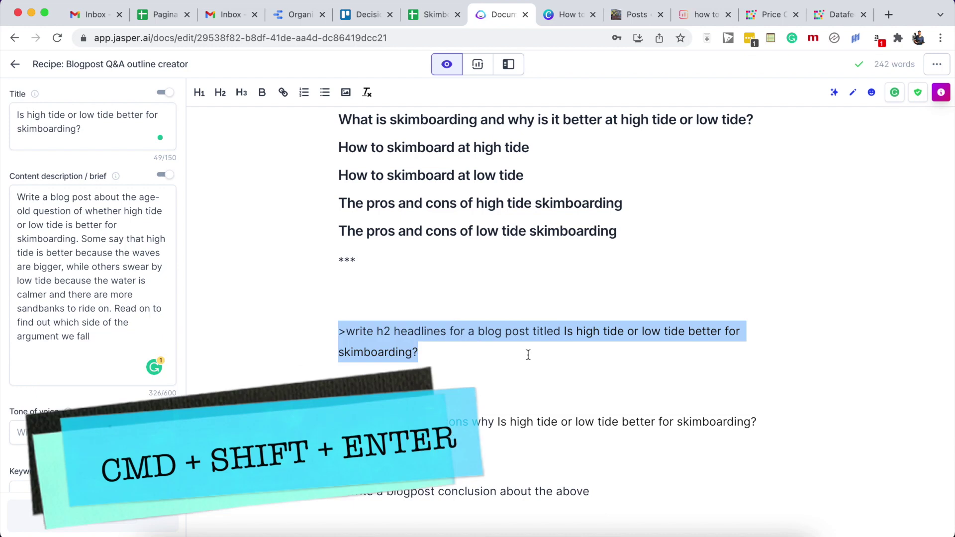
{"action": "key", "text": "super+shift+Return"}
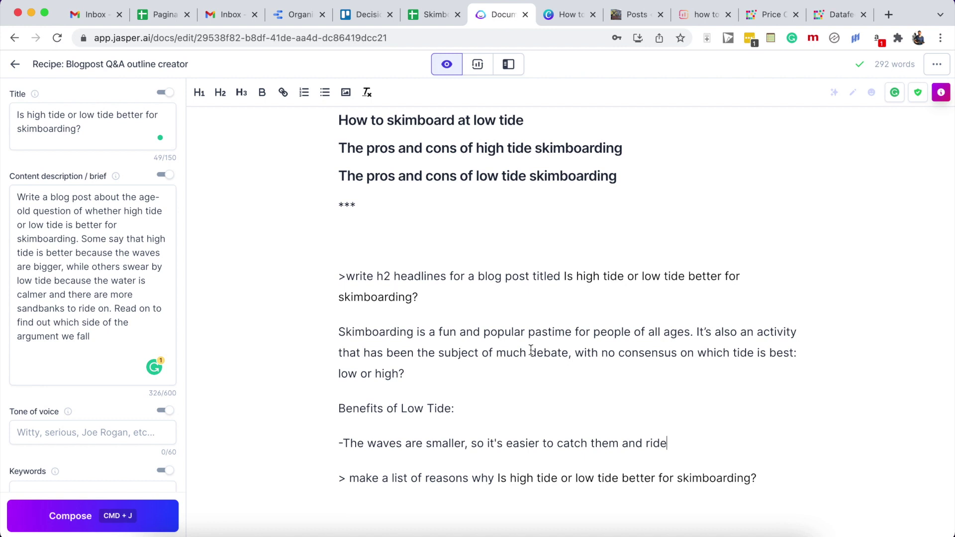
Step: Delete the H2 headlines prompt together with its generated text and the "***" separator above it
{"action": "scroll", "coordinate": [531, 350], "scroll_direction": "up", "scroll_amount": 1}
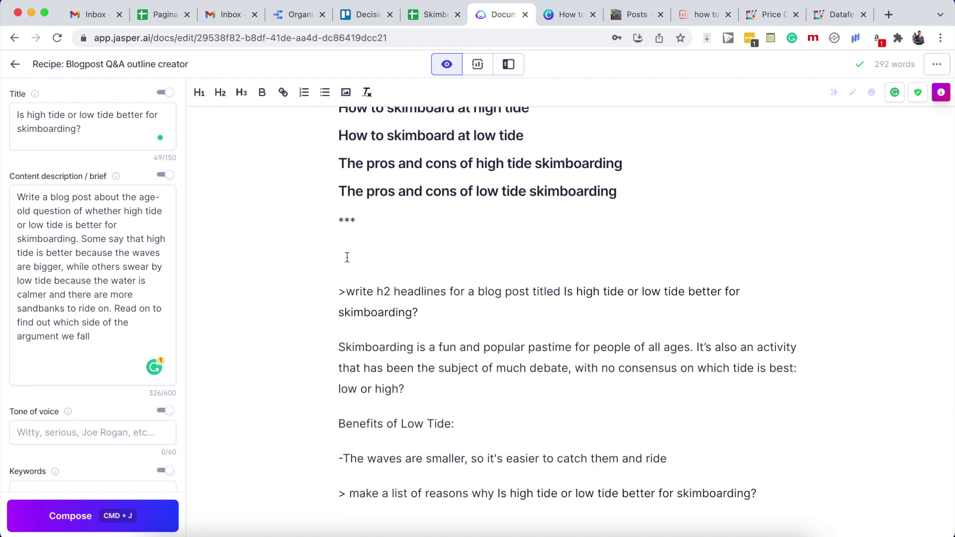
{"action": "left_click", "coordinate": [338, 219], "text": "shift"}
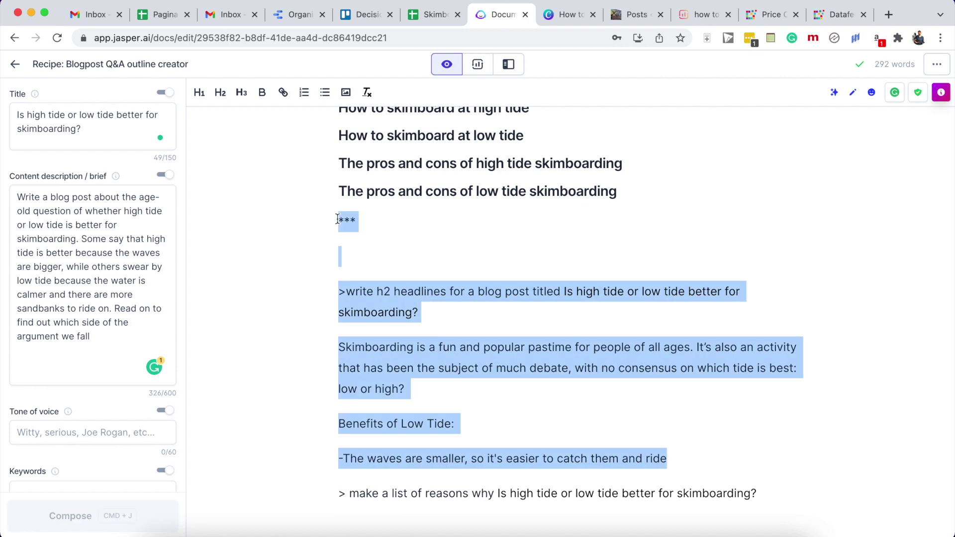
{"action": "key", "text": "BackSpace"}
Step: Duplicate the list-of-reasons prompt and reword the first copy to "make a list of reasons why high tide would be better for skimboarding"
{"action": "scroll", "coordinate": [413, 287], "scroll_direction": "up", "scroll_amount": 2}
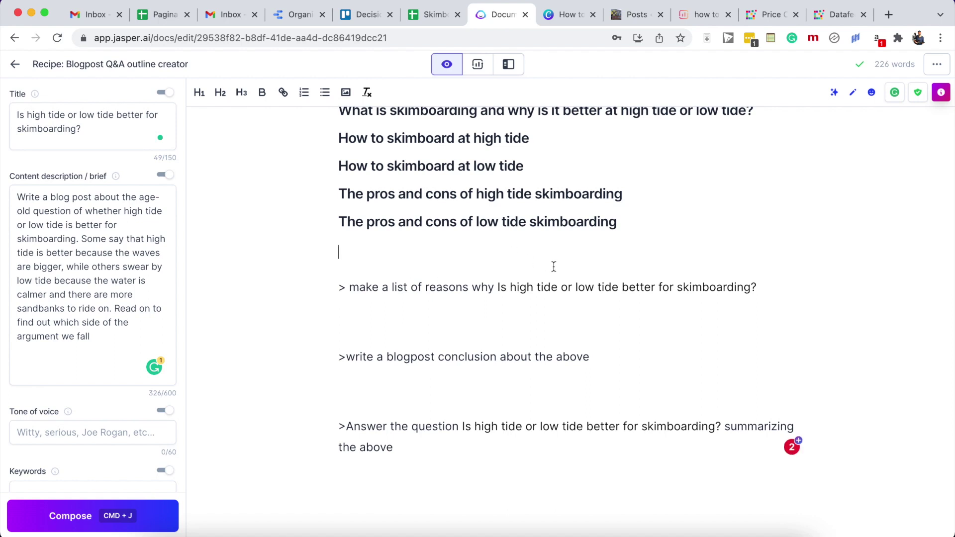
{"action": "triple_click", "coordinate": [488, 286]}
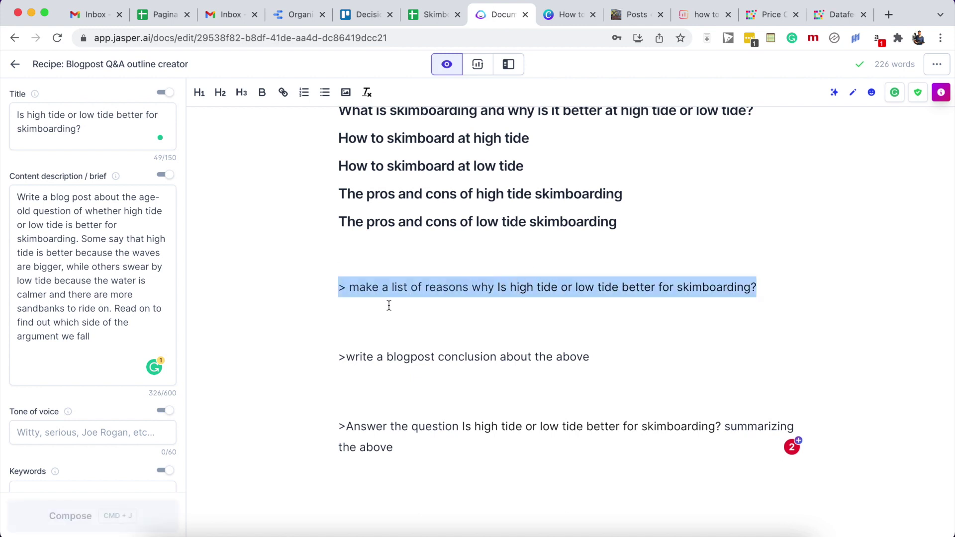
{"action": "key", "text": "super+c"}
{"action": "left_click", "coordinate": [389, 305]}
{"action": "key", "text": "super+v"}
{"action": "double_click", "coordinate": [502, 287]}
{"action": "key", "text": "BackSpace"}
{"action": "left_click_drag", "start_coordinate": [552, 288], "coordinate": [609, 287]}
{"action": "type", "text": "would be"}
{"action": "left_click", "coordinate": [747, 288]}
{"action": "key", "text": "BackSpace"}
Step: Reword the second copy of the prompt to ask for reasons why low tide would be better for skimboarding
{"action": "left_click", "coordinate": [572, 322]}
{"action": "key", "text": "BackSpace"}
{"action": "key", "text": "BackSpace"}
{"action": "key", "text": "BackSpace"}
{"action": "key", "text": "BackSpace"}
{"action": "key", "text": "BackSpace"}
{"action": "key", "text": "BackSpace"}
{"action": "key", "text": "BackSpace"}
{"action": "key", "text": "BackSpace"}
{"action": "key", "text": "BackSpace"}
{"action": "key", "text": "BackSpace"}
{"action": "key", "text": "BackSpace"}
{"action": "key", "text": "BackSpace"}
{"action": "key", "text": "BackSpace"}
{"action": "key", "text": "BackSpace"}
{"action": "key", "text": "BackSpace"}
{"action": "key", "text": "BackSpace"}
{"action": "left_click", "coordinate": [543, 323]}
{"action": "type", "text": "would. be"}
{"action": "left_click", "coordinate": [742, 322]}
{"action": "key", "text": "BackSpace"}
Step: Run the high tide reasons prompt, and remove its output together with both reasons prompts
{"action": "triple_click", "coordinate": [672, 288]}
{"action": "key", "text": "super+j"}
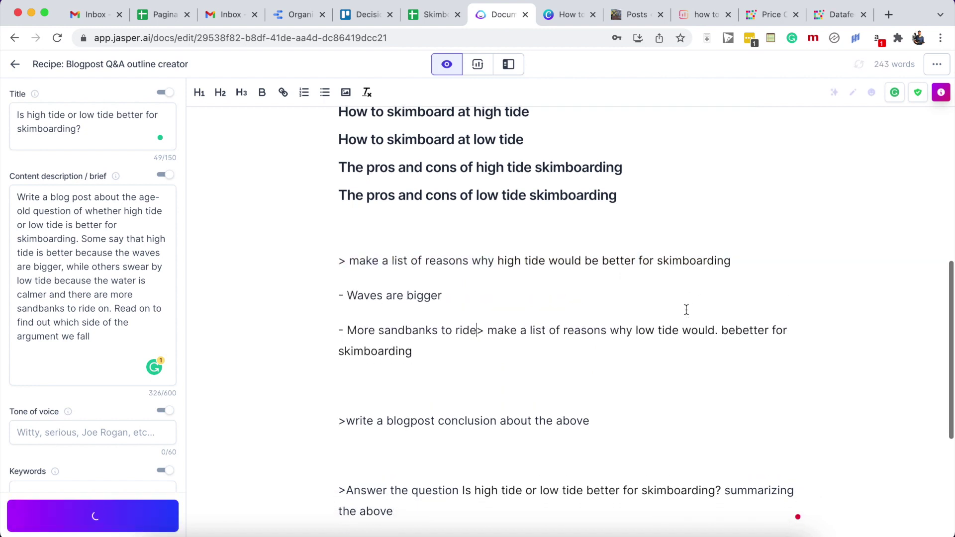
{"action": "key", "text": "super+z"}
{"action": "key", "text": "super+z"}
{"action": "key", "text": "super+z"}
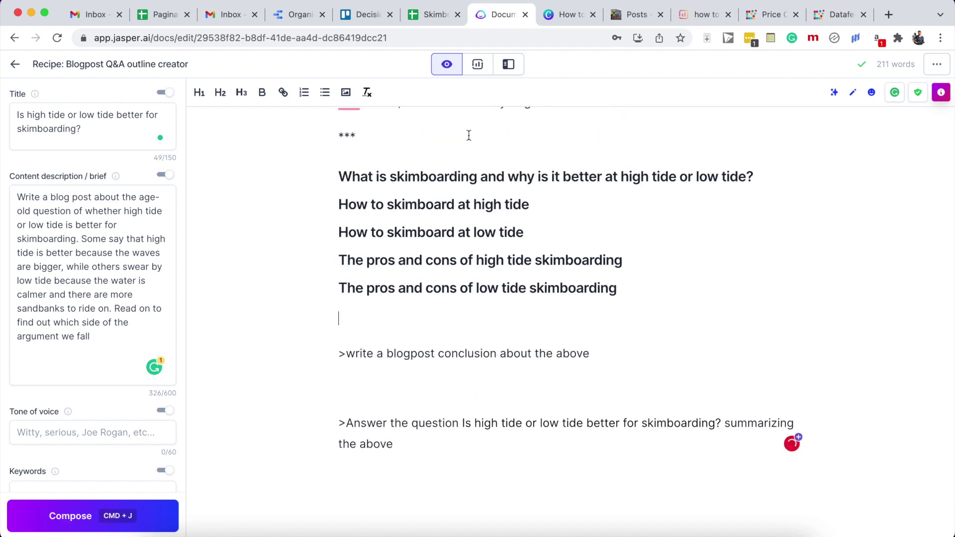
Step: Open the Surfer draft "is high tide or low tide better for skimboarding" beside the document and expand the questions in its outline builder
{"action": "left_click", "coordinate": [477, 69]}
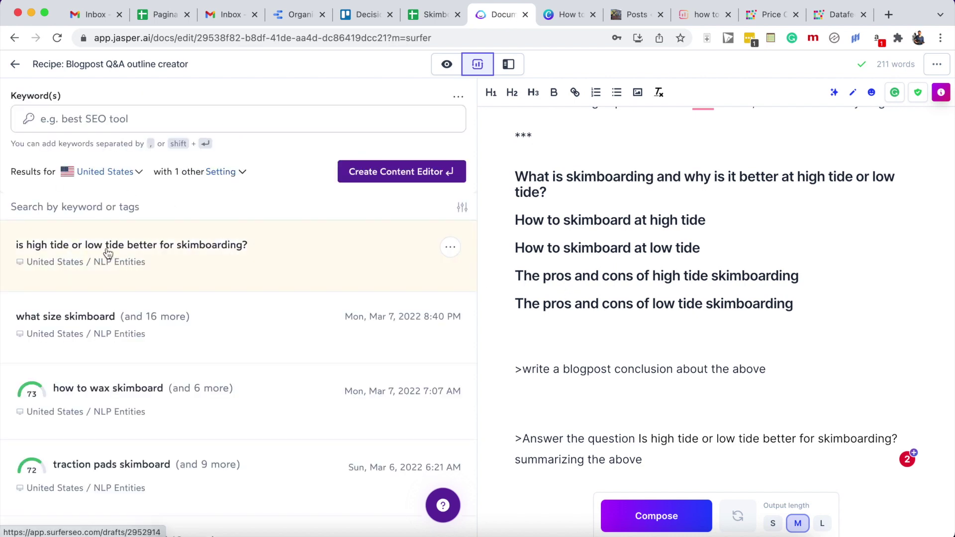
{"action": "left_click", "coordinate": [219, 254]}
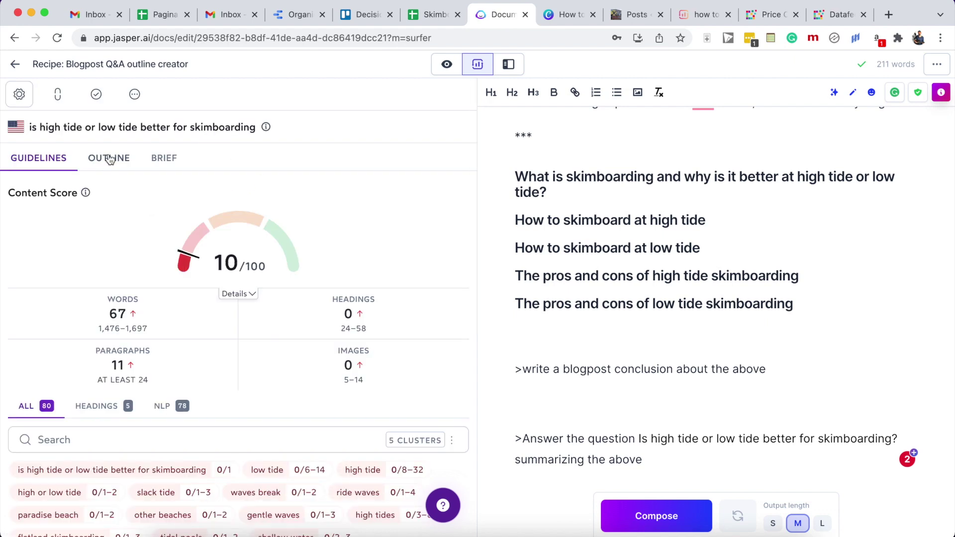
{"action": "left_click", "coordinate": [110, 158]}
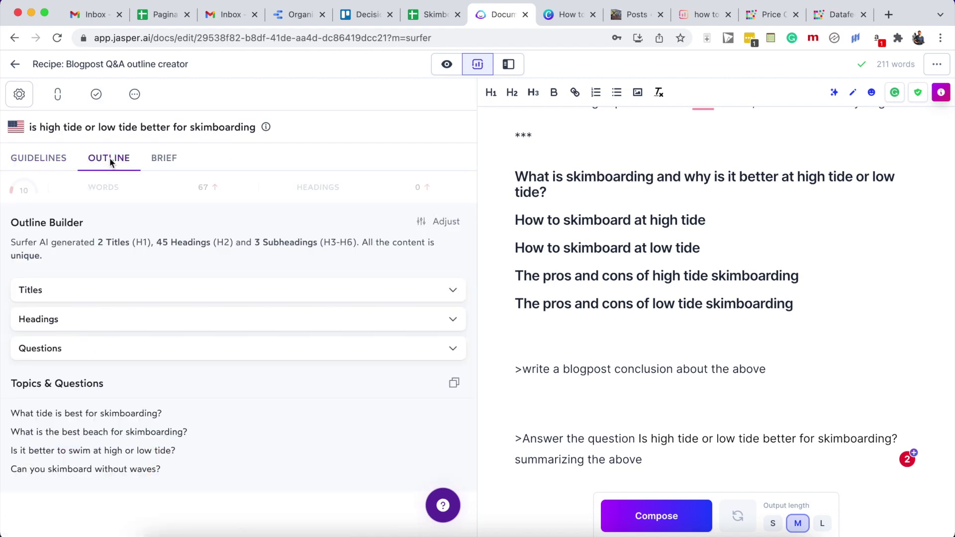
{"action": "left_click", "coordinate": [149, 349]}
{"action": "scroll", "coordinate": [117, 277], "scroll_direction": "down", "scroll_amount": 2}
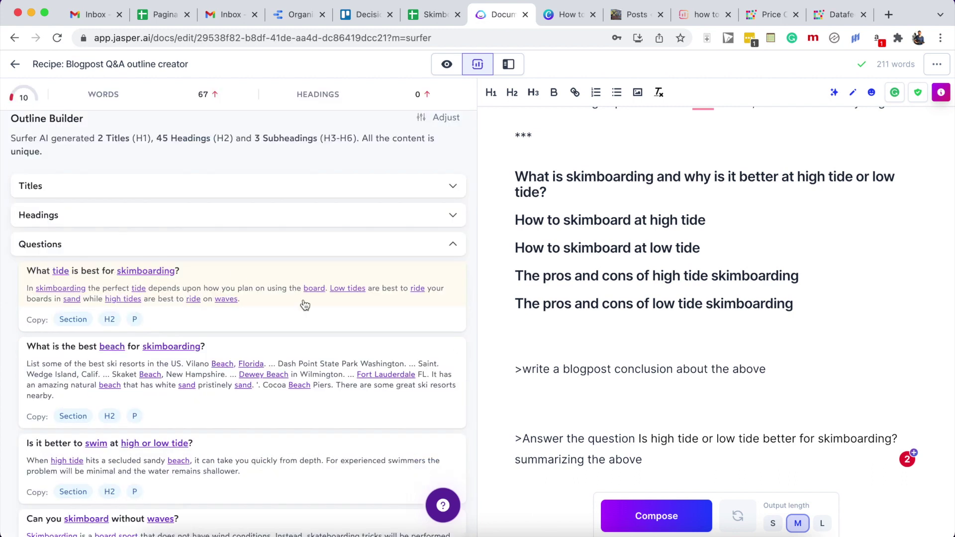
Step: Insert Surfer's "What tide is best for skimboarding?" question section below the "What is skimboarding and why is it better at high tide or low tide?" heading
{"action": "scroll", "coordinate": [586, 219], "scroll_direction": "up", "scroll_amount": 1}
{"action": "left_click", "coordinate": [586, 219]}
{"action": "key", "text": "Return"}
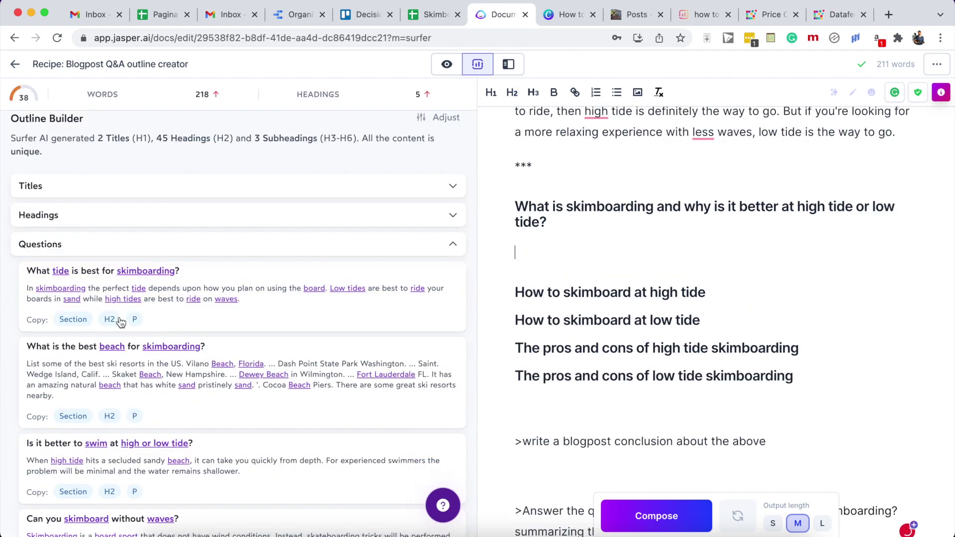
{"action": "left_click", "coordinate": [65, 320]}
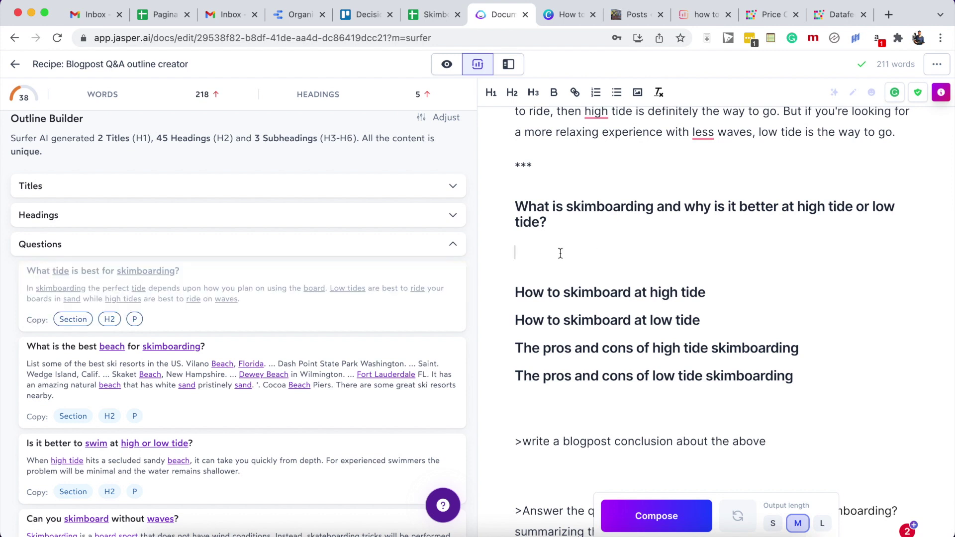
{"action": "key", "text": "super+v"}
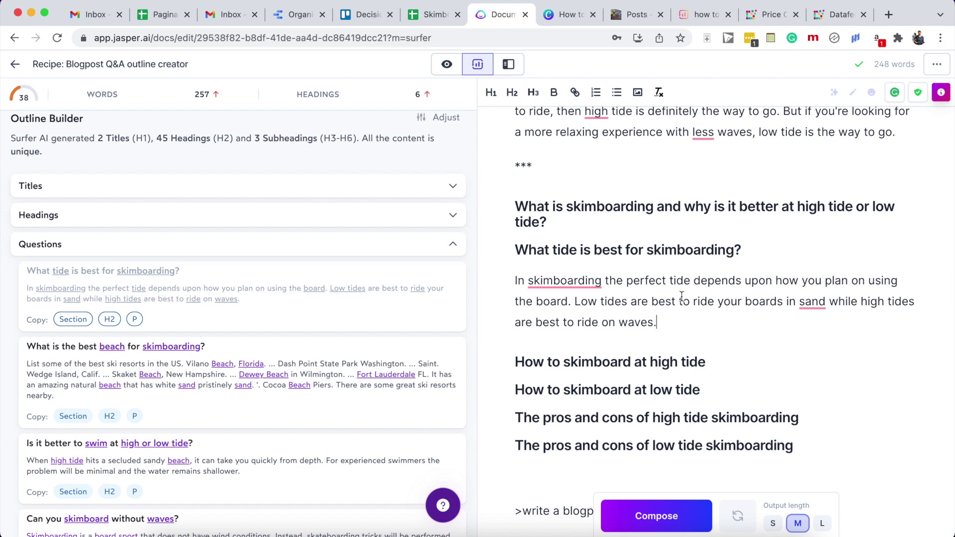
Step: Insert Surfer's "Can you skimboard without waves?" question section below "How to skimboard at low tide" and format its title as H3
{"action": "scroll", "coordinate": [649, 292], "scroll_direction": "down", "scroll_amount": 3}
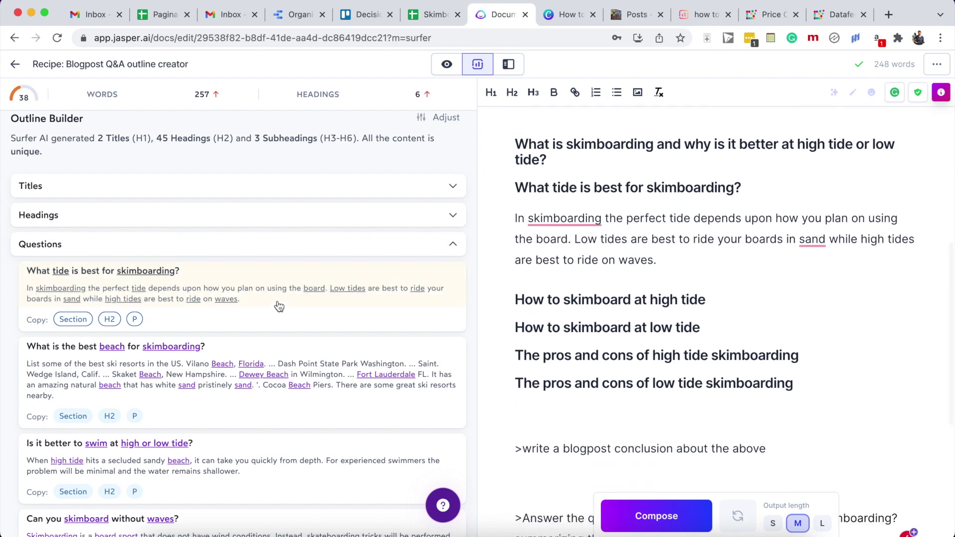
{"action": "scroll", "coordinate": [278, 299], "scroll_direction": "down", "scroll_amount": 5}
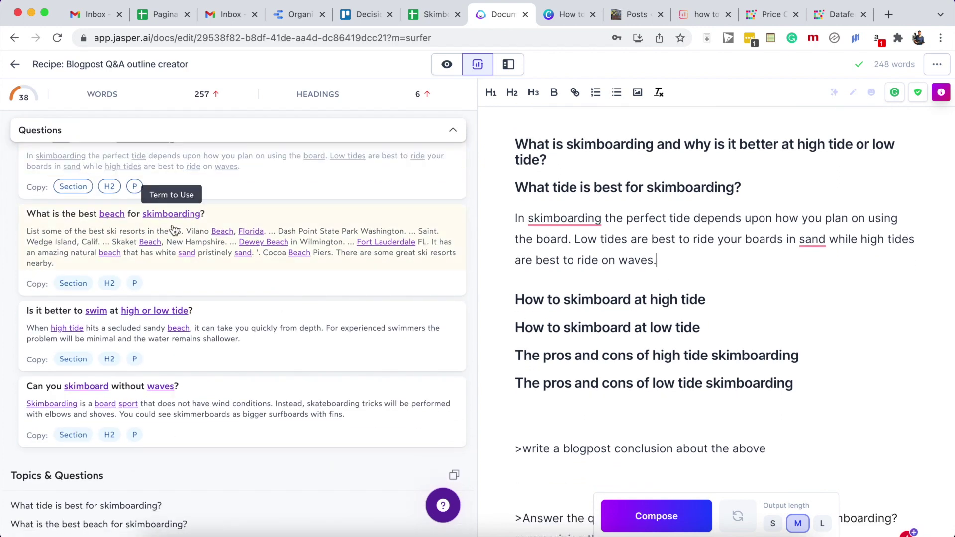
{"action": "scroll", "coordinate": [266, 267], "scroll_direction": "down", "scroll_amount": 2}
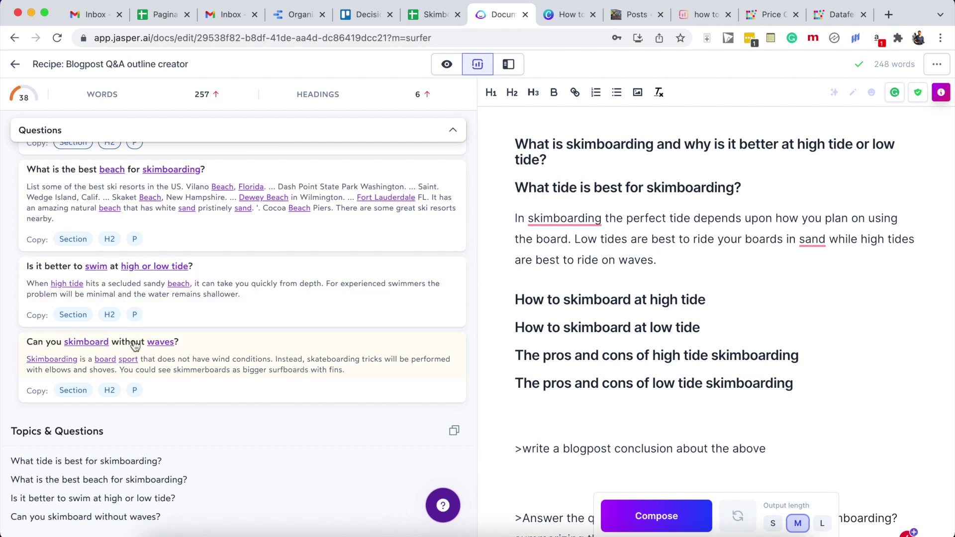
{"action": "scroll", "coordinate": [736, 299], "scroll_direction": "down", "scroll_amount": 1}
{"action": "left_click", "coordinate": [717, 285]}
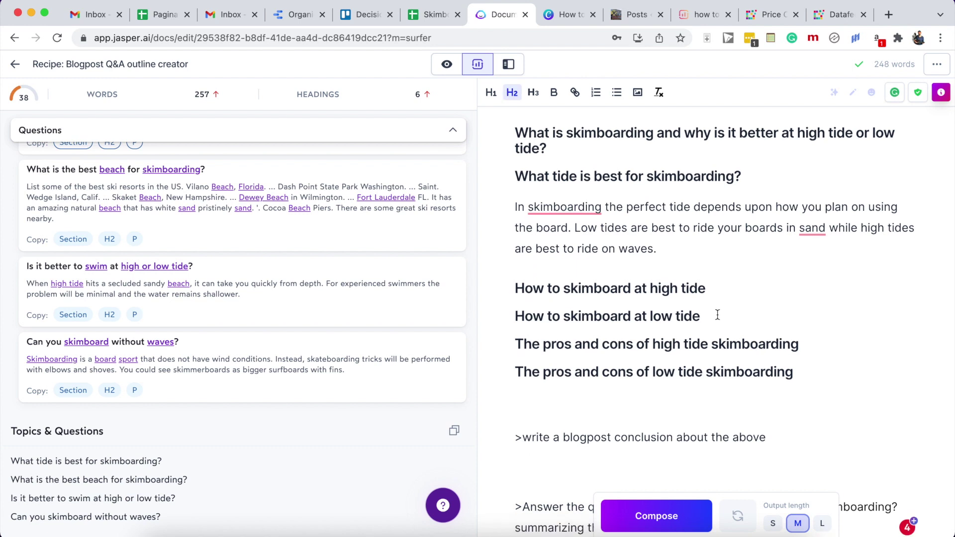
{"action": "key", "text": "Return"}
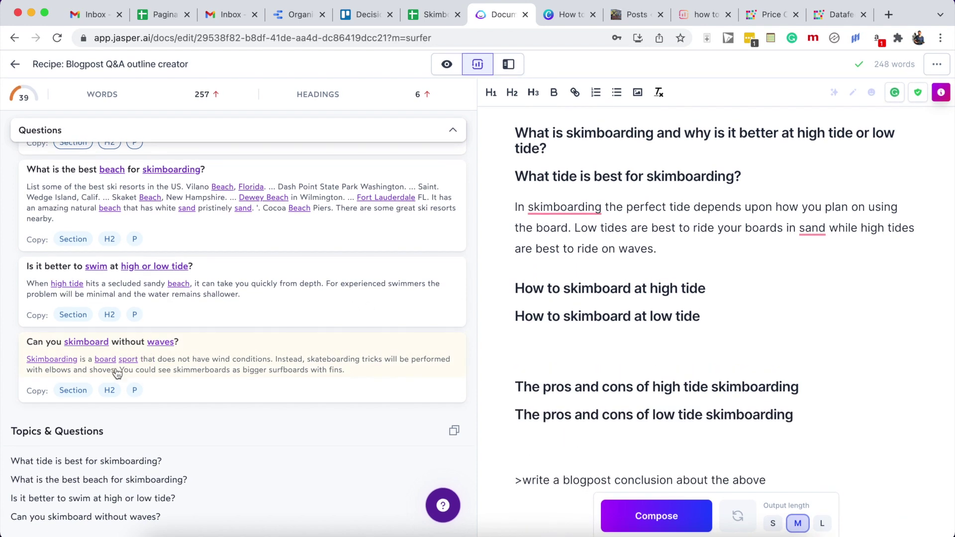
{"action": "left_click", "coordinate": [73, 390]}
{"action": "left_click", "coordinate": [570, 348]}
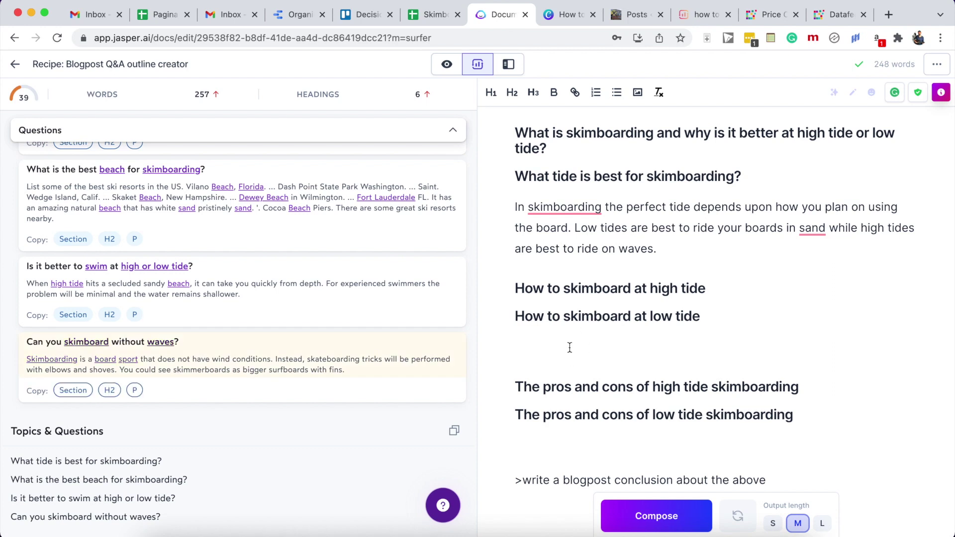
{"action": "key", "text": "cmd+v"}
{"action": "left_click", "coordinate": [534, 93]}
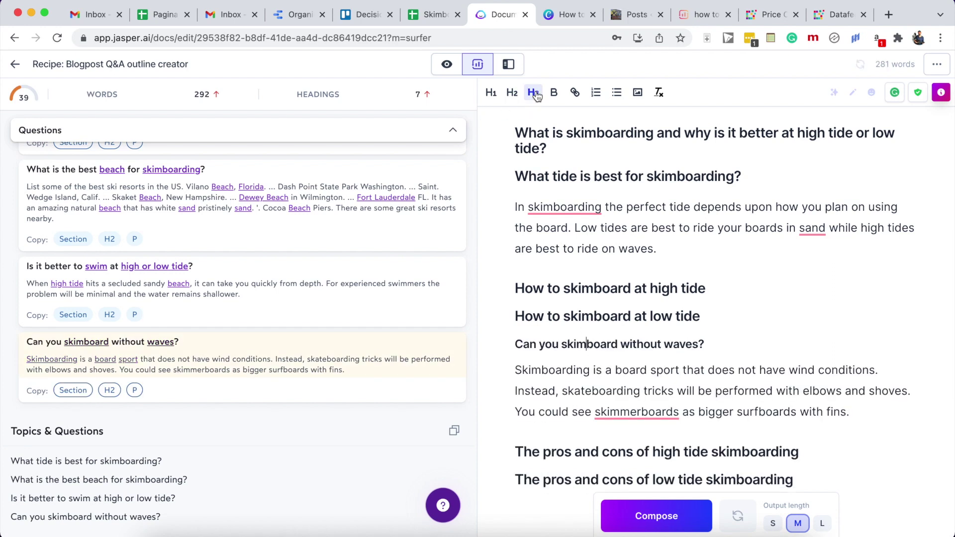
Step: Insert the "What are the best conditions for skimboarding?" section from Surfer's suggested headings below "The pros and cons of low tide skimboarding"
{"action": "scroll", "coordinate": [249, 386], "scroll_direction": "up", "scroll_amount": 5}
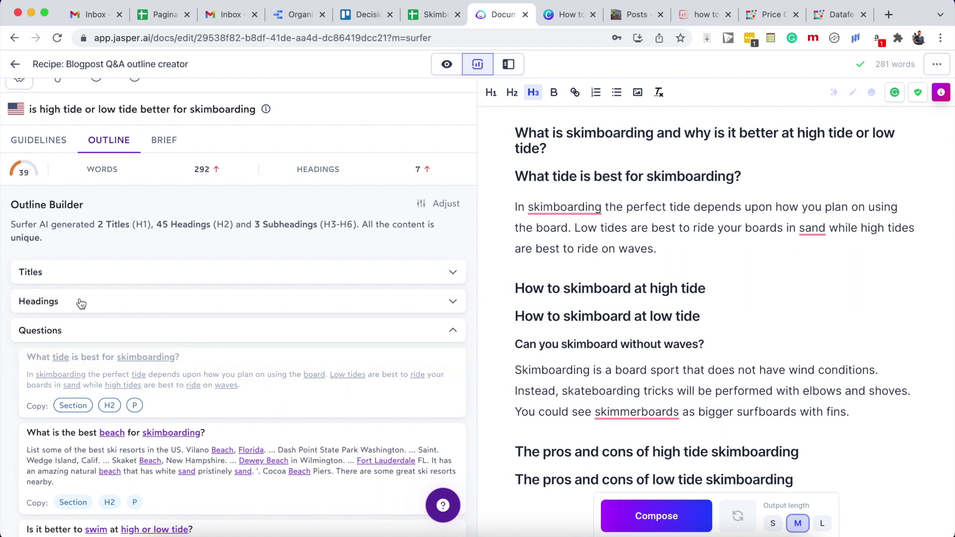
{"action": "left_click", "coordinate": [112, 304]}
{"action": "scroll", "coordinate": [243, 336], "scroll_direction": "down", "scroll_amount": 1}
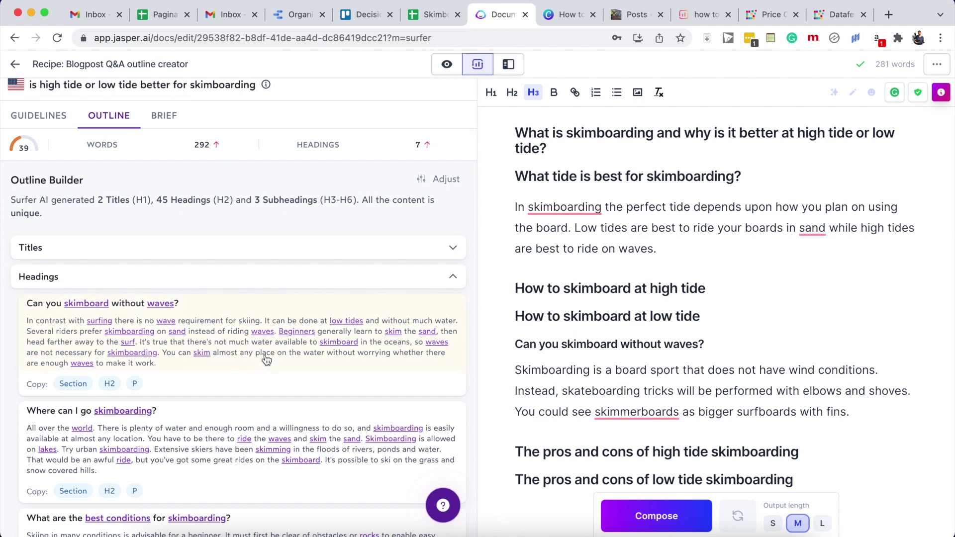
{"action": "scroll", "coordinate": [217, 358], "scroll_direction": "down", "scroll_amount": 3}
{"action": "scroll", "coordinate": [217, 359], "scroll_direction": "down", "scroll_amount": 2}
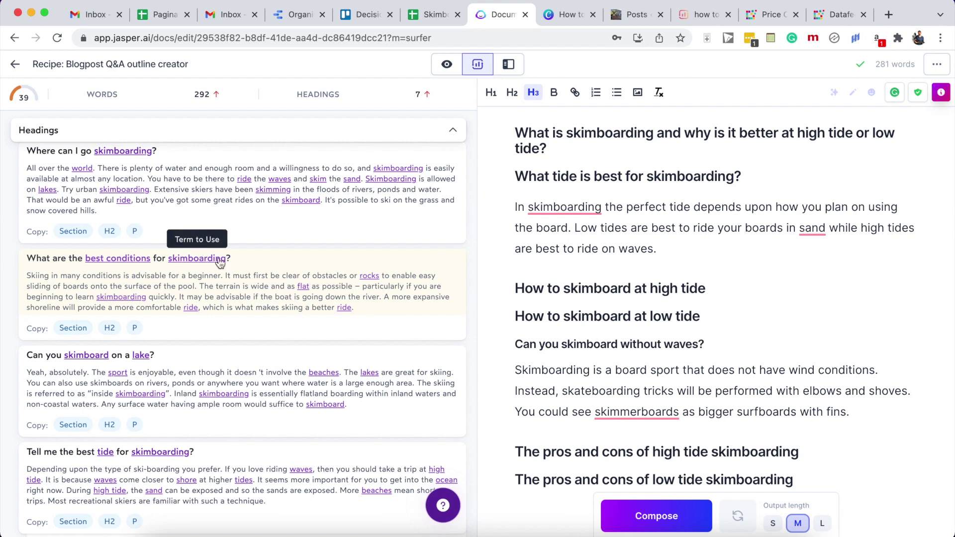
{"action": "left_click", "coordinate": [73, 328]}
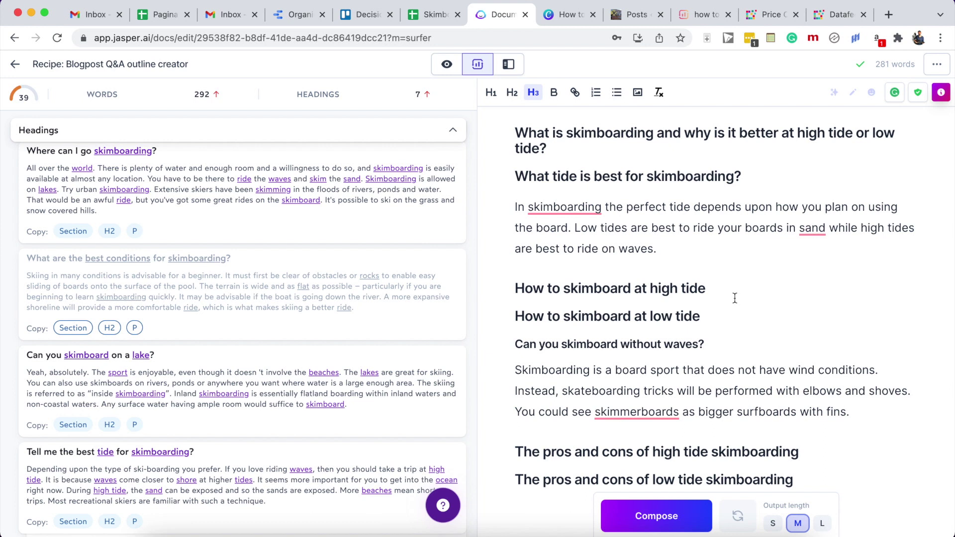
{"action": "key", "text": "super+v"}
{"action": "scroll", "coordinate": [612, 347], "scroll_direction": "down", "scroll_amount": 2}
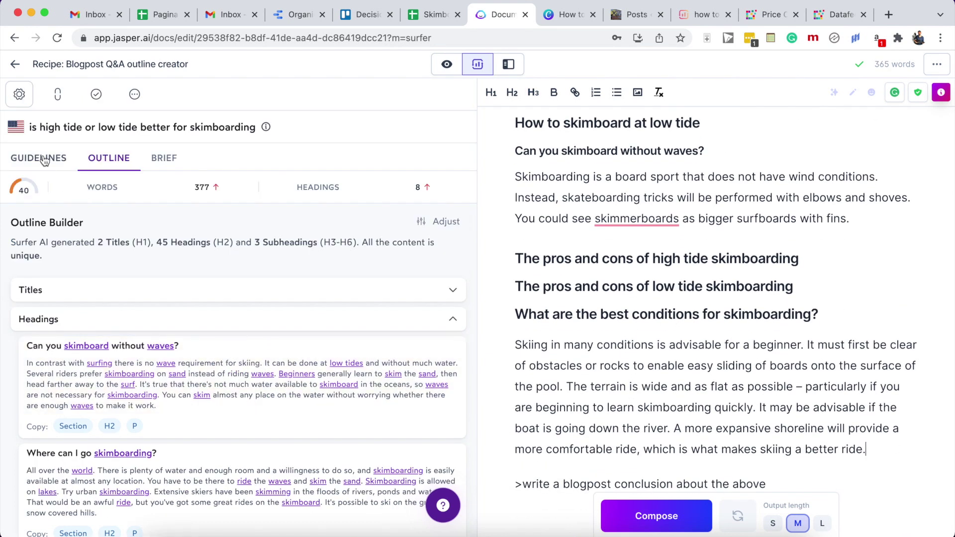
Step: Check Surfer's content guidelines and extend the "What tide is best for skimboarding?" paragraph with "because the waves break closer to shore."
{"action": "left_click", "coordinate": [43, 159]}
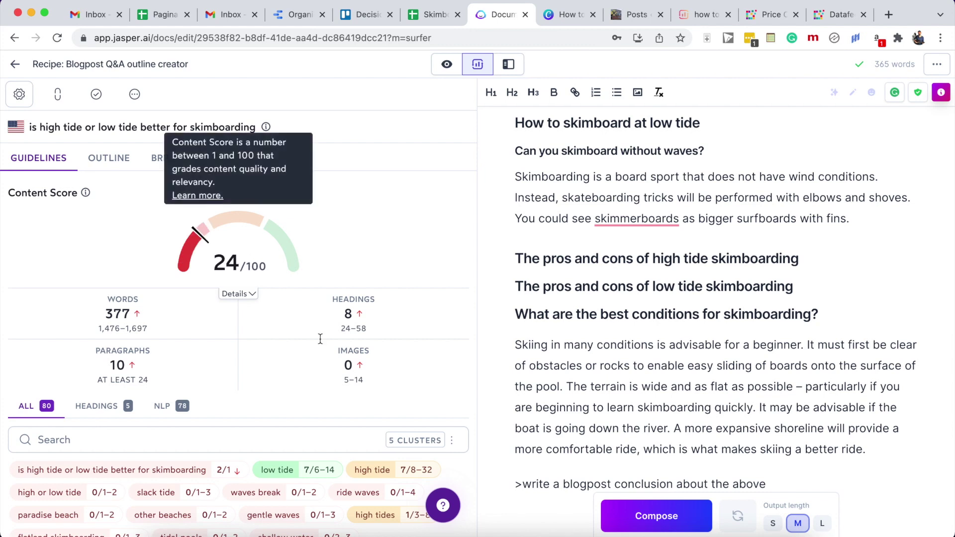
{"action": "scroll", "coordinate": [320, 339], "scroll_direction": "down", "scroll_amount": 5}
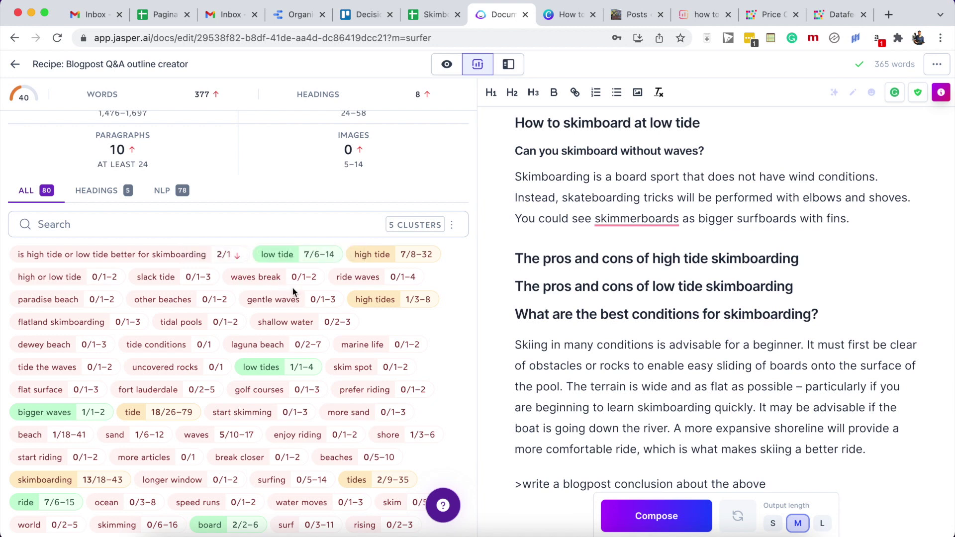
{"action": "scroll", "coordinate": [578, 316], "scroll_direction": "up", "scroll_amount": 4}
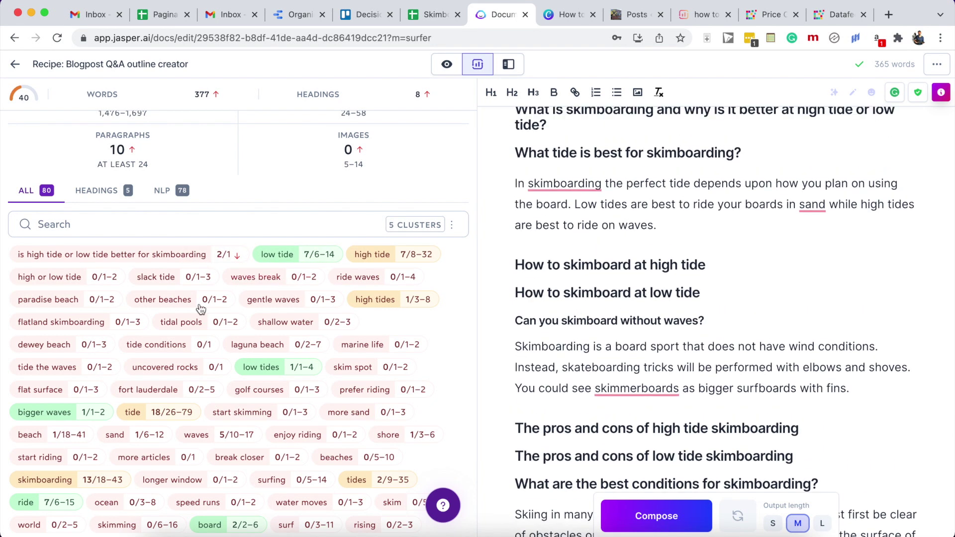
{"action": "key", "text": "BackSpace"}
{"action": "type", "text": "because the waves break cl"}
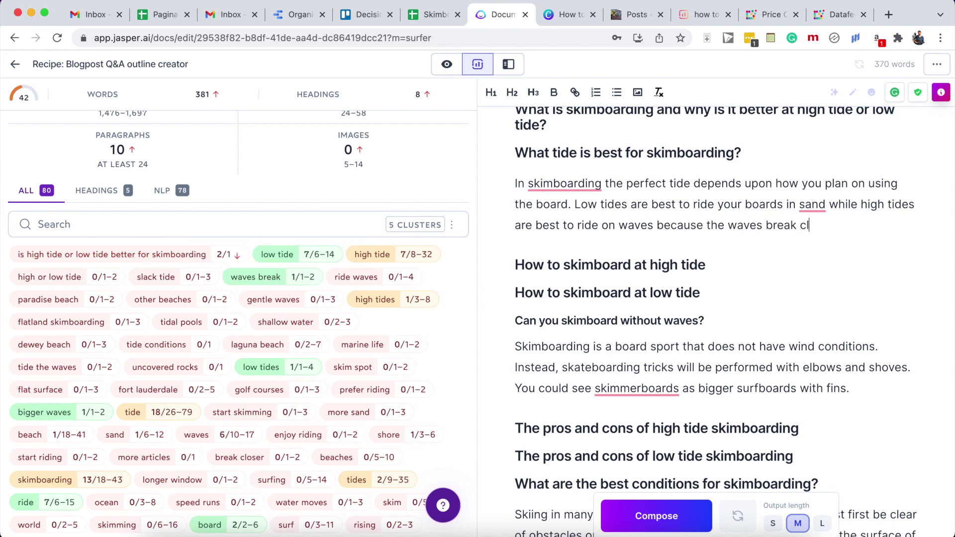
{"action": "type", "text": "oser to shore."}
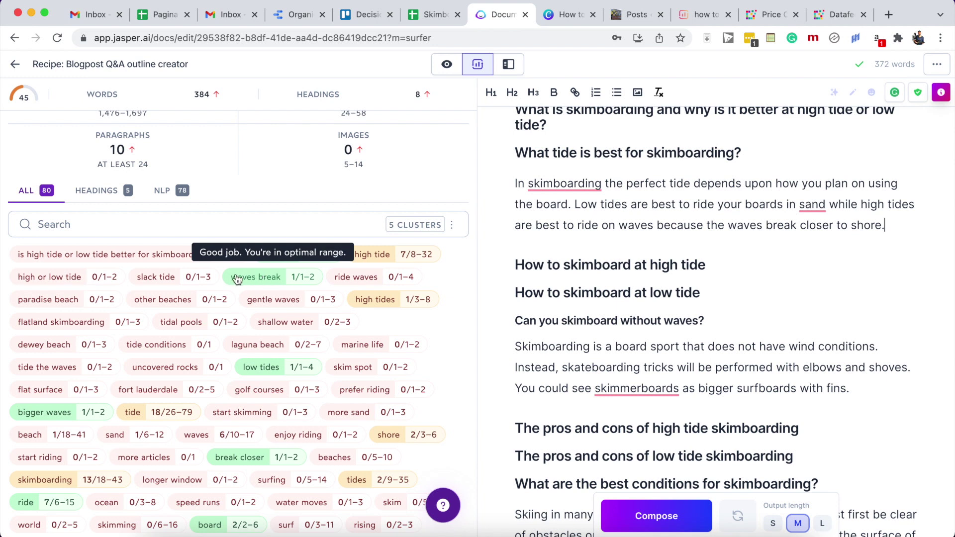
Step: Switch the document to focus mode and delete the "***" separator above the first H2 heading
{"action": "scroll", "coordinate": [217, 160], "scroll_direction": "up", "scroll_amount": 5}
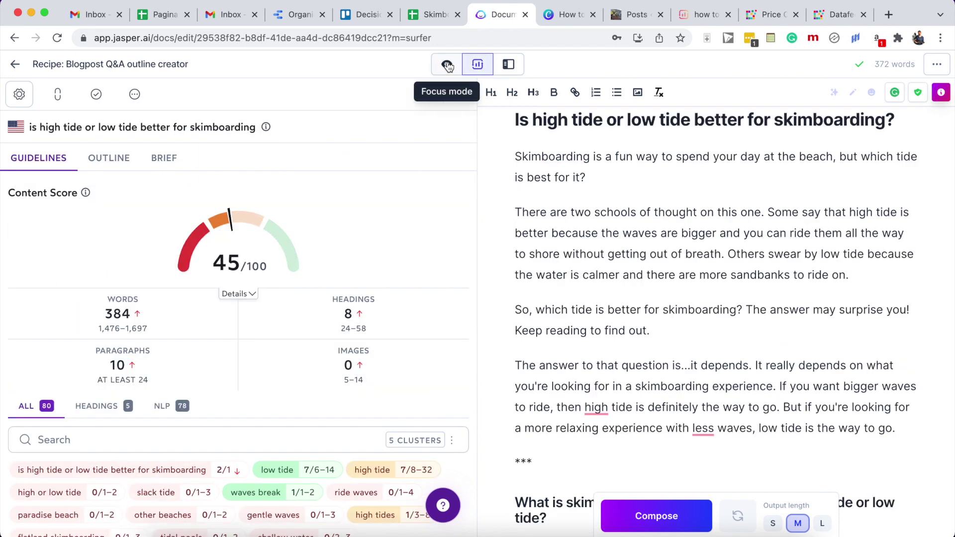
{"action": "left_click", "coordinate": [447, 65]}
{"action": "scroll", "coordinate": [552, 264], "scroll_direction": "down", "scroll_amount": 10}
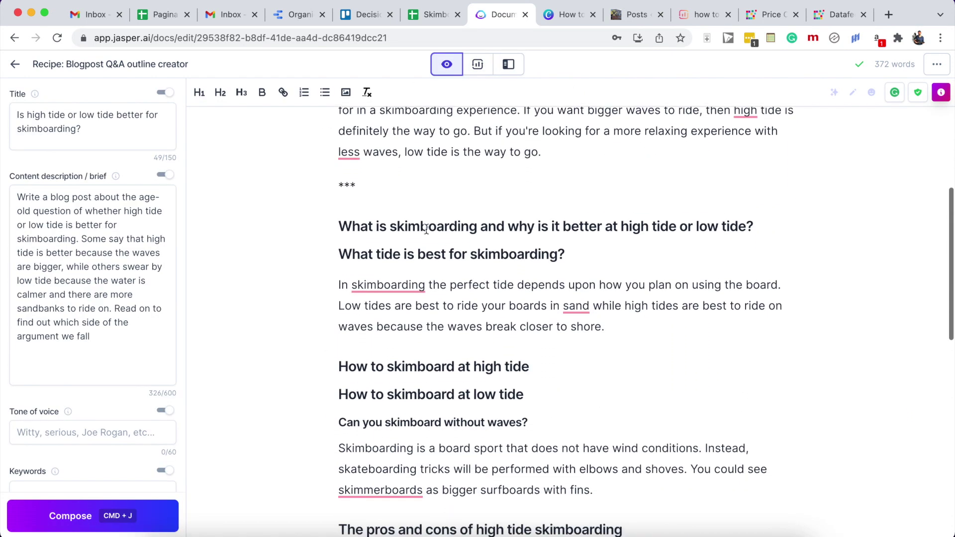
{"action": "left_click", "coordinate": [345, 185]}
{"action": "key", "text": "BackSpace"}
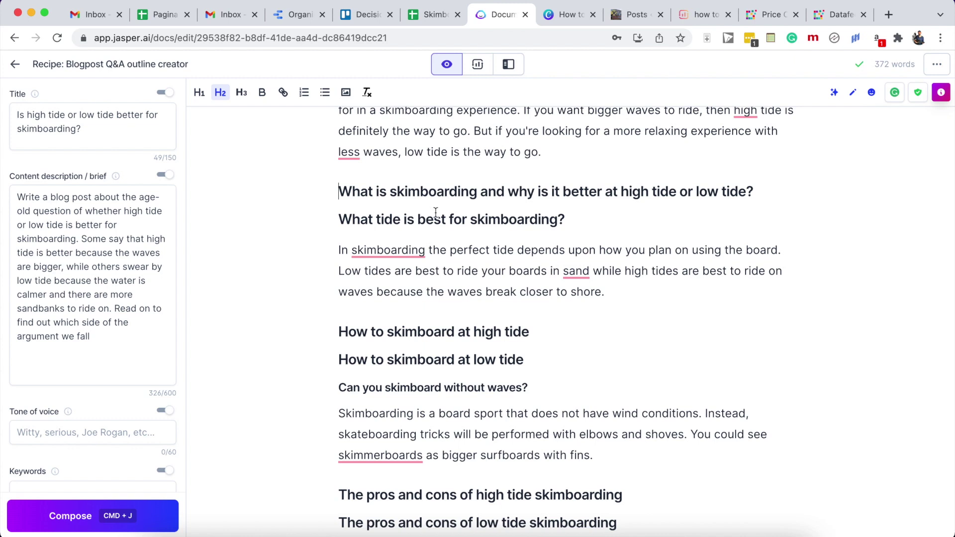
Step: Open the templates in power mode and look over the list, including the Explain It To a Child and Feature to Benefit templates
{"action": "scroll", "coordinate": [561, 194], "scroll_direction": "up", "scroll_amount": 1}
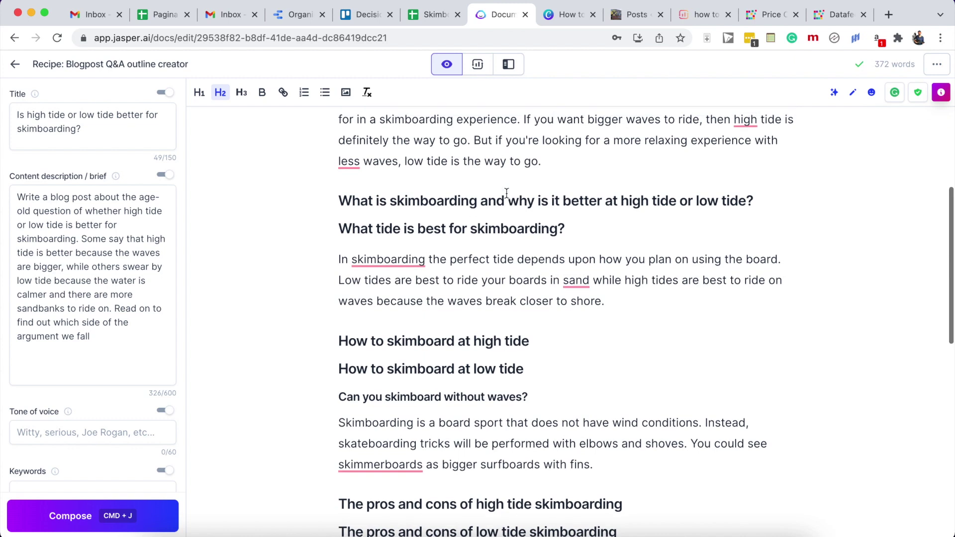
{"action": "scroll", "coordinate": [559, 311], "scroll_direction": "down", "scroll_amount": 3}
{"action": "scroll", "coordinate": [535, 280], "scroll_direction": "up", "scroll_amount": 12}
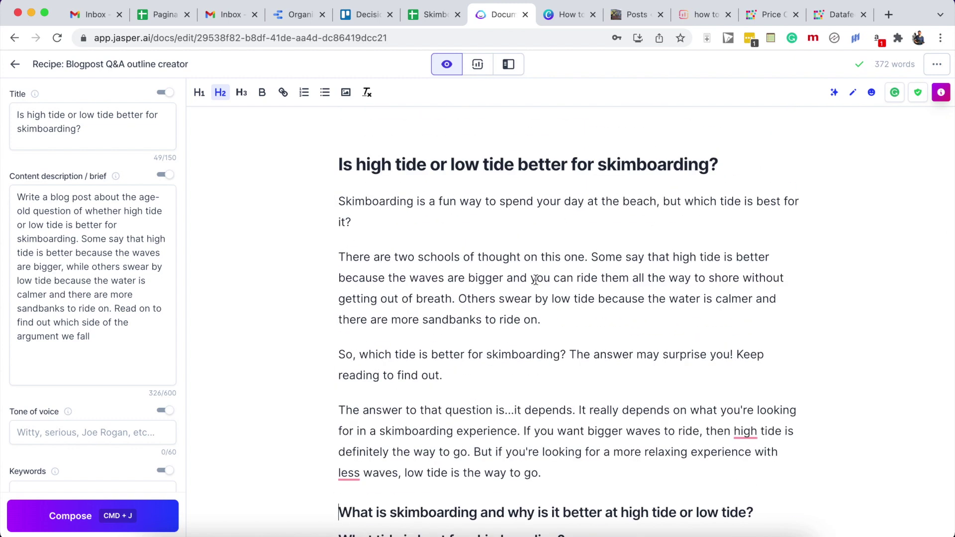
{"action": "left_click", "coordinate": [507, 70]}
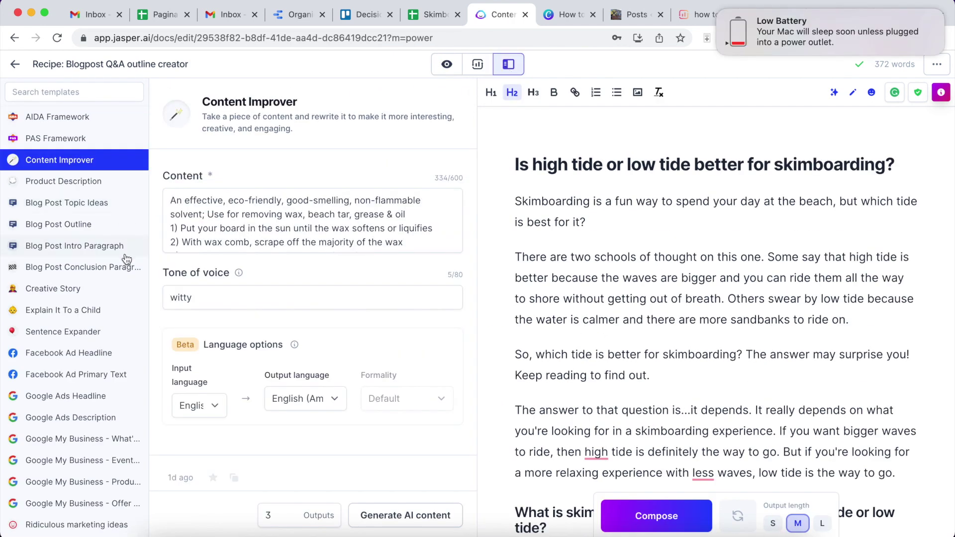
{"action": "left_click", "coordinate": [75, 315]}
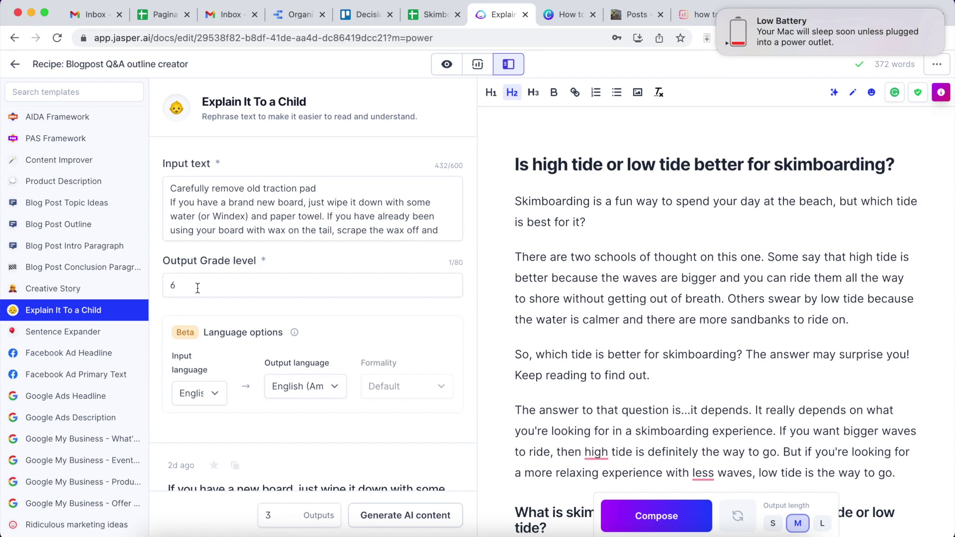
{"action": "left_click", "coordinate": [409, 519]}
{"action": "scroll", "coordinate": [52, 437], "scroll_direction": "down", "scroll_amount": 10}
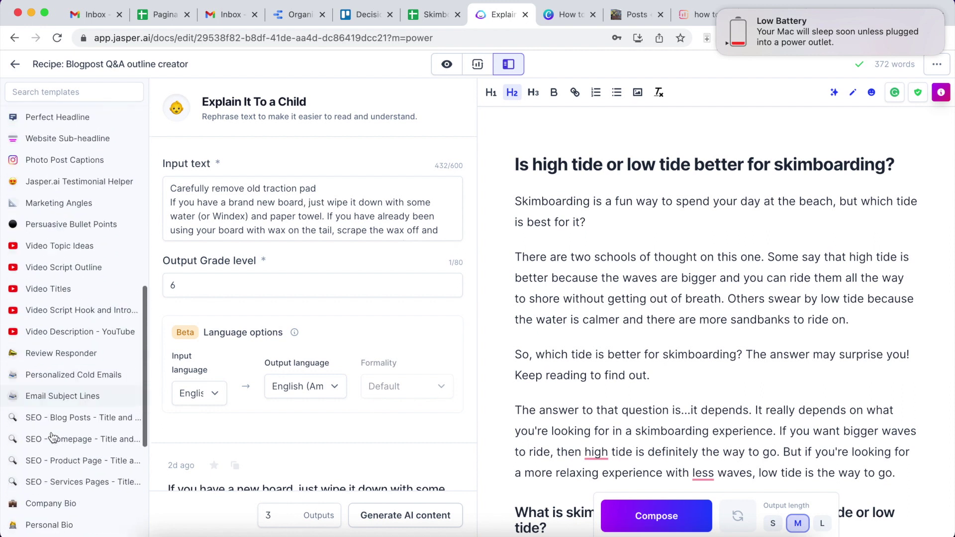
{"action": "scroll", "coordinate": [53, 437], "scroll_direction": "down", "scroll_amount": 5}
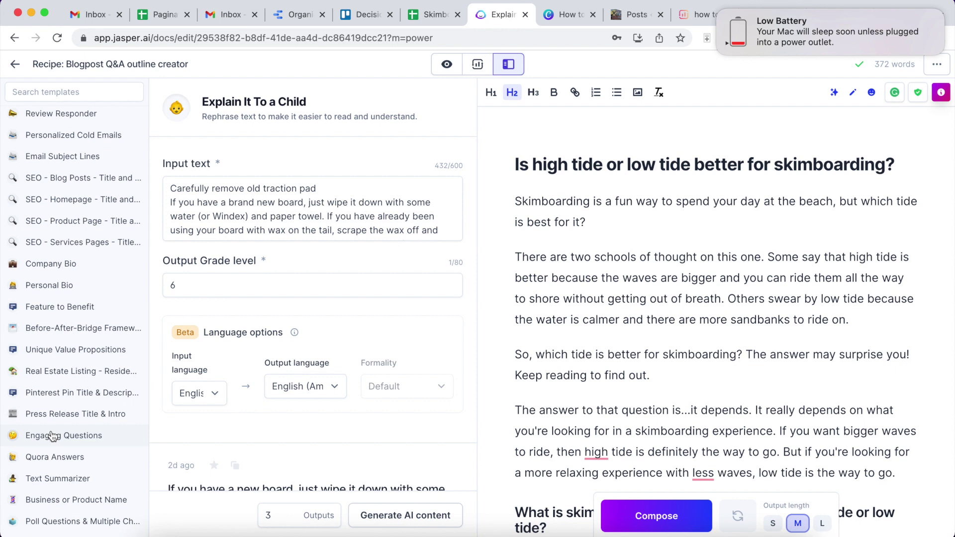
{"action": "left_click", "coordinate": [78, 309]}
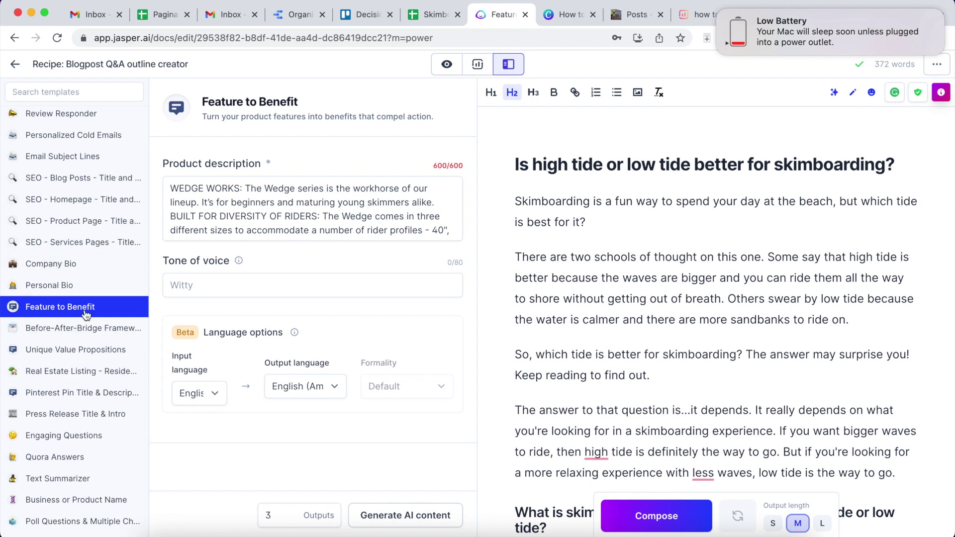
Step: Open the Engaging Questions template and set its topic to the post title "Is high tide or low tide better for skimboarding?"
{"action": "left_click", "coordinate": [82, 436]}
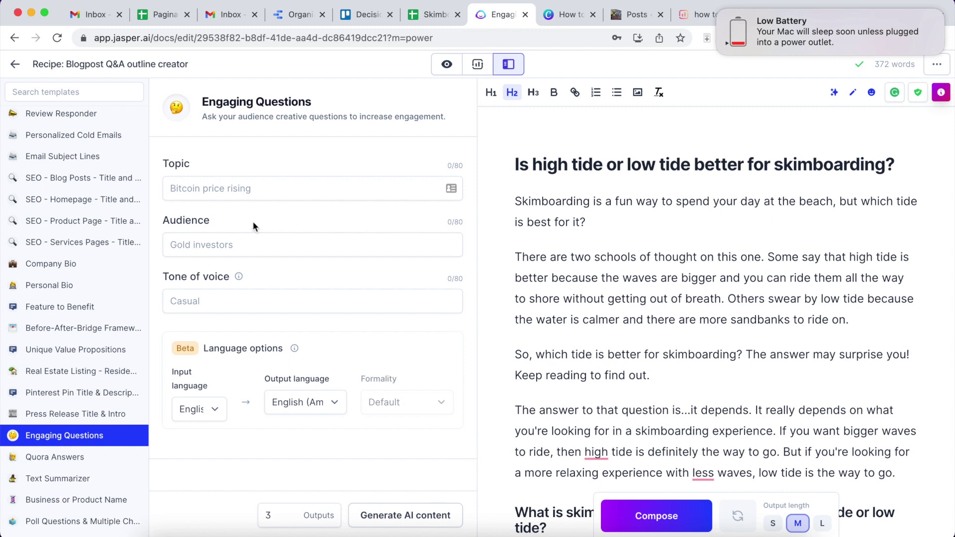
{"action": "triple_click", "coordinate": [548, 165]}
{"action": "key", "text": "cmd+c"}
{"action": "left_click", "coordinate": [226, 188]}
{"action": "key", "text": "cmd+v"}
Step: Set the audience to "beginner skimboarders" and the tone of voice to "witty", then generate the engaging questions and review them
{"action": "left_click", "coordinate": [213, 249]}
{"action": "type", "text": "beginner skimboarders"}
{"action": "key", "text": "Tab"}
{"action": "type", "text": "witt"}
{"action": "left_click", "coordinate": [428, 516]}
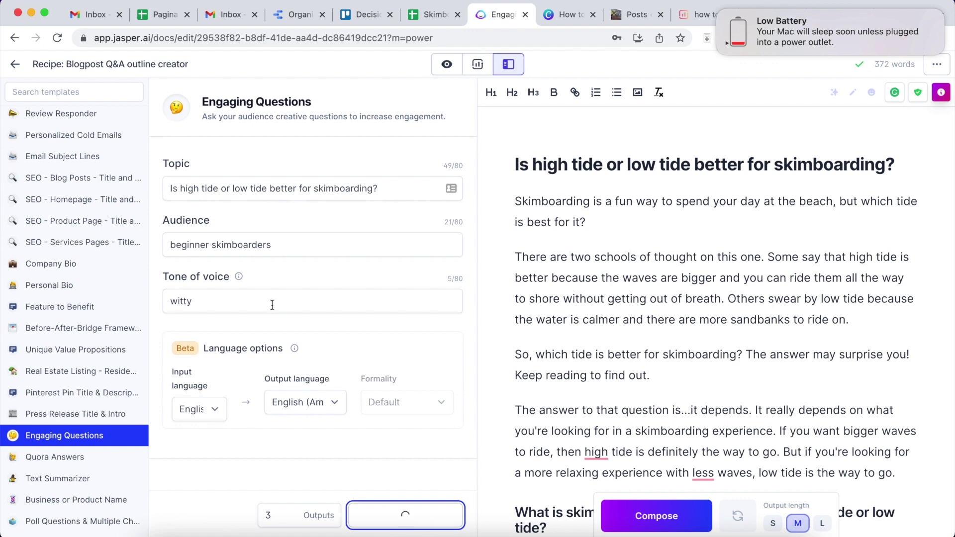
{"action": "scroll", "coordinate": [309, 319], "scroll_direction": "down", "scroll_amount": 8}
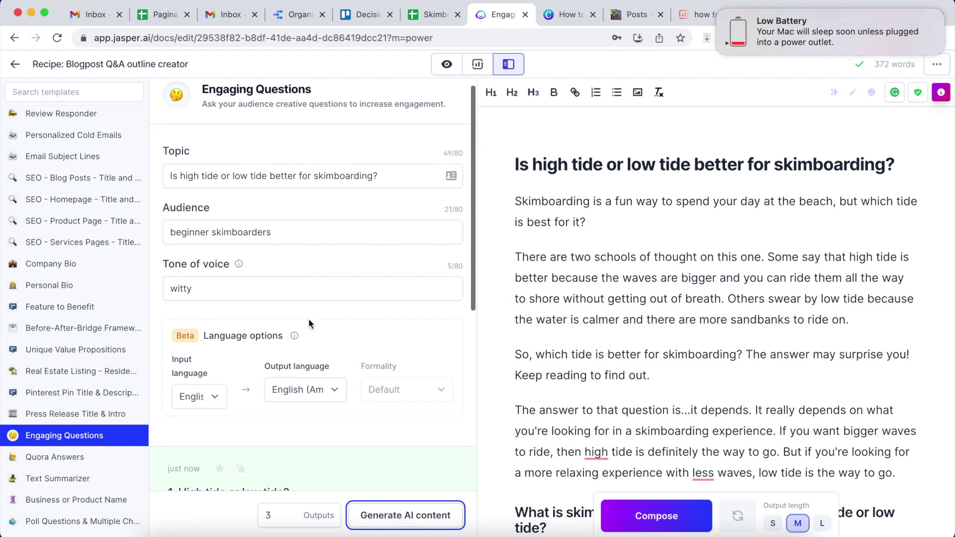
{"action": "scroll", "coordinate": [312, 334], "scroll_direction": "down", "scroll_amount": 1}
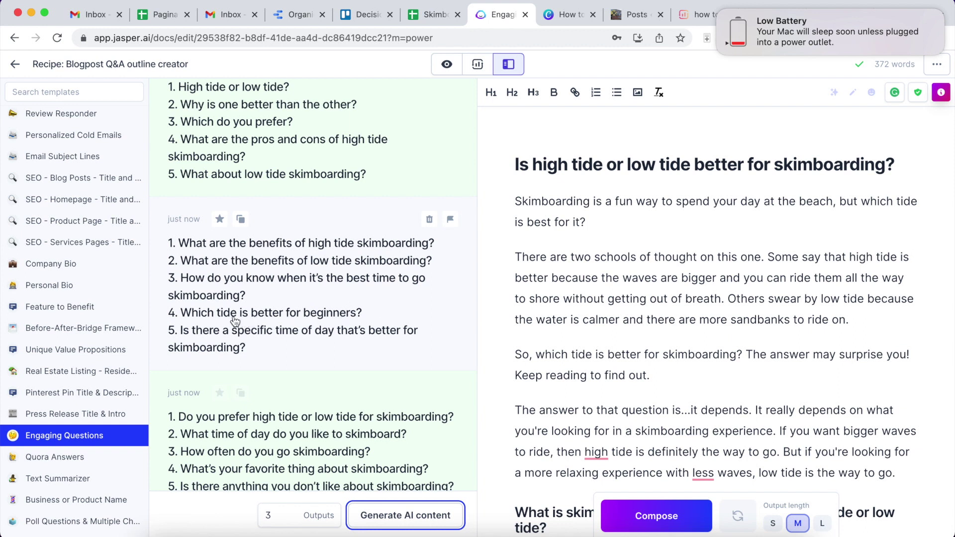
{"action": "scroll", "coordinate": [278, 344], "scroll_direction": "down", "scroll_amount": 1}
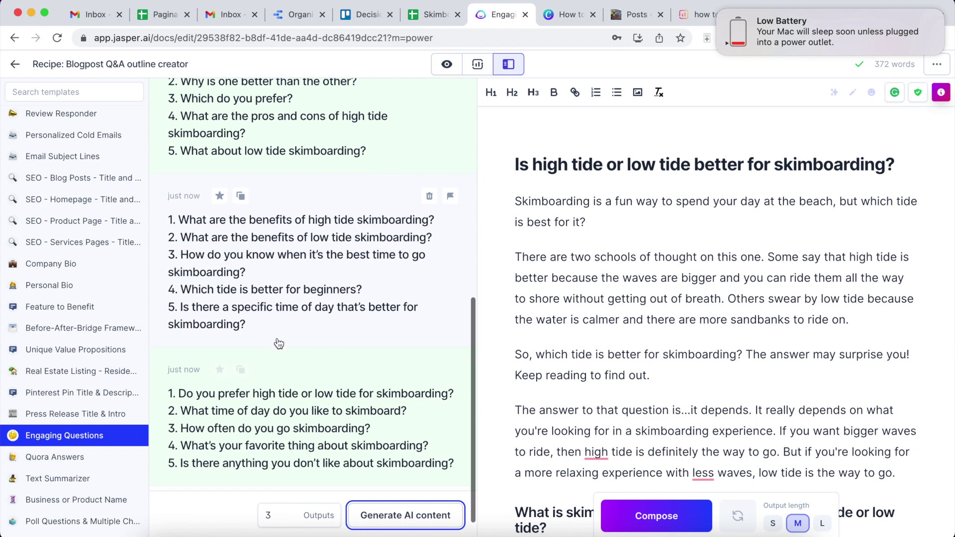
Step: Copy the second set of engaging questions and paste it under the heading "The pros and cons of low tide skimboarding"
{"action": "left_click", "coordinate": [240, 196]}
{"action": "scroll", "coordinate": [278, 403], "scroll_direction": "down", "scroll_amount": 1}
{"action": "scroll", "coordinate": [261, 393], "scroll_direction": "up", "scroll_amount": 5}
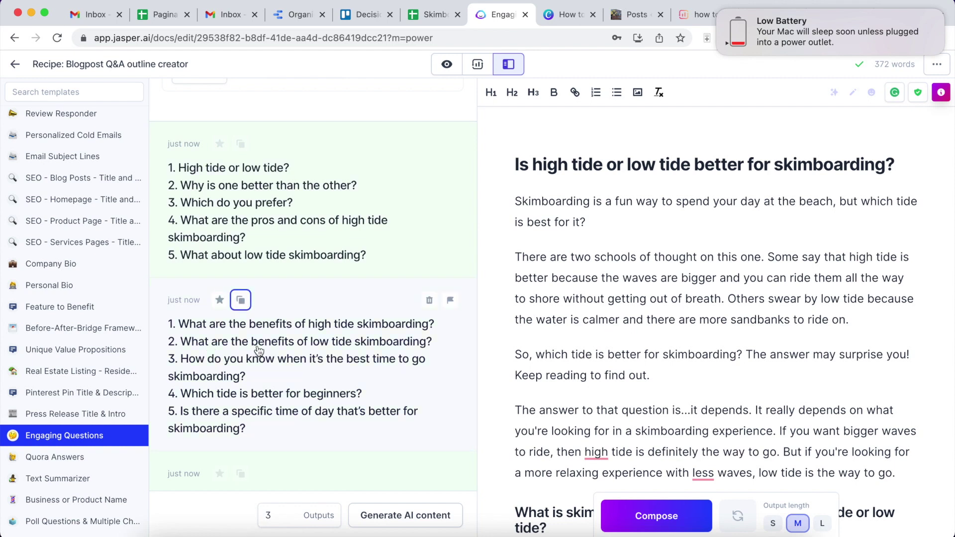
{"action": "scroll", "coordinate": [796, 296], "scroll_direction": "down", "scroll_amount": 10}
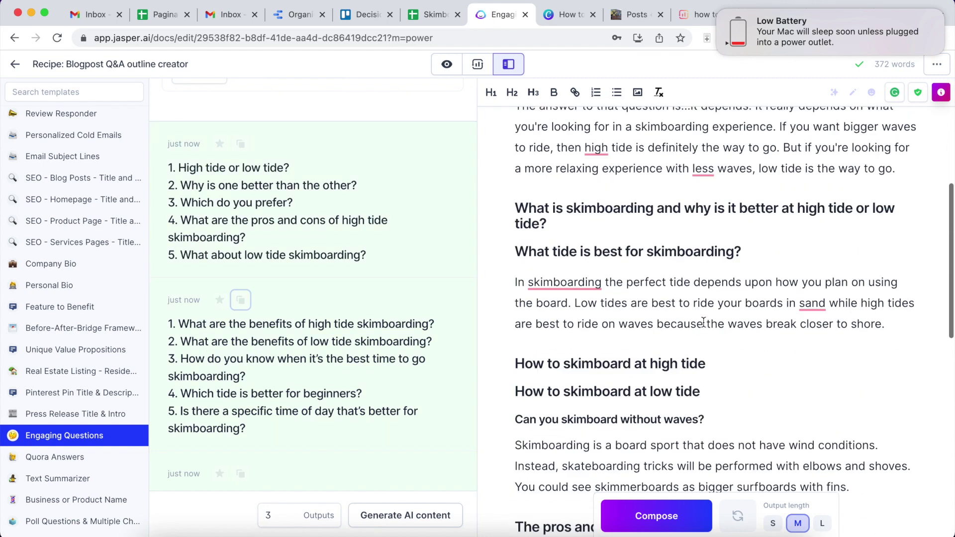
{"action": "scroll", "coordinate": [703, 322], "scroll_direction": "down", "scroll_amount": 4}
{"action": "left_click", "coordinate": [799, 244]}
{"action": "key", "text": "Return"}
{"action": "key", "text": "super+v"}
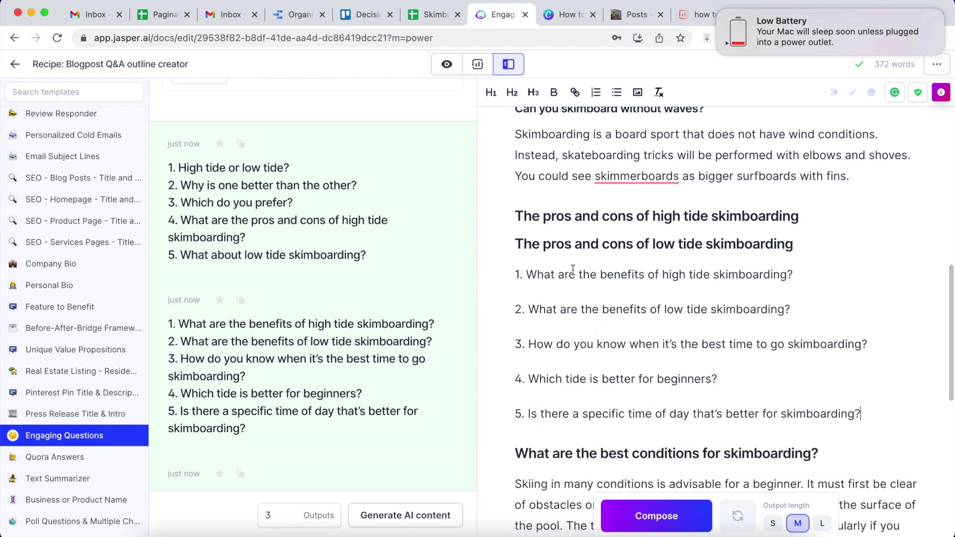
Step: Delete the two pasted questions about benefits and make "How do you know when it's the best time to go skimboarding?" an unnumbered H2 heading
{"action": "left_click_drag", "start_coordinate": [516, 275], "coordinate": [808, 301]}
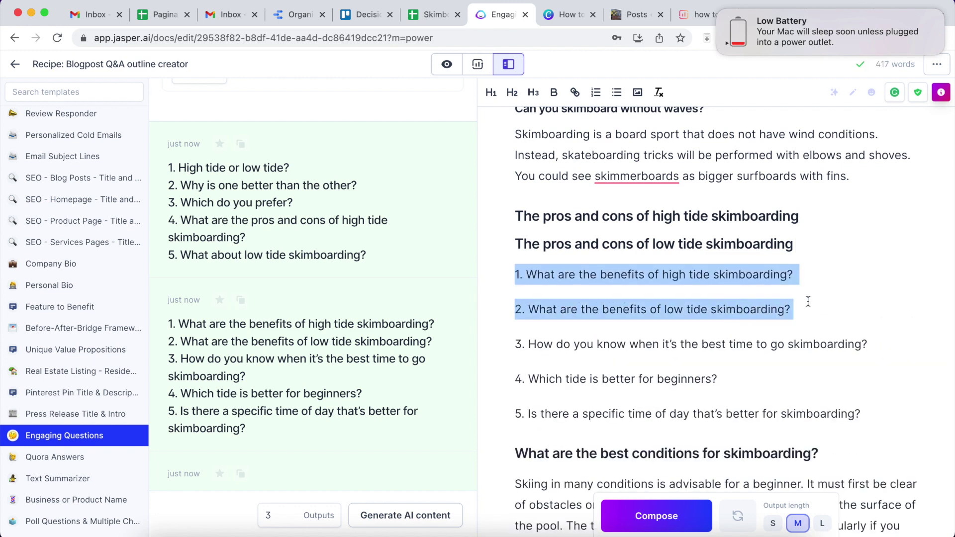
{"action": "key", "text": "Delete"}
{"action": "key", "text": "Delete"}
{"action": "key", "text": "Delete"}
{"action": "key", "text": "Delete"}
{"action": "key", "text": "Delete"}
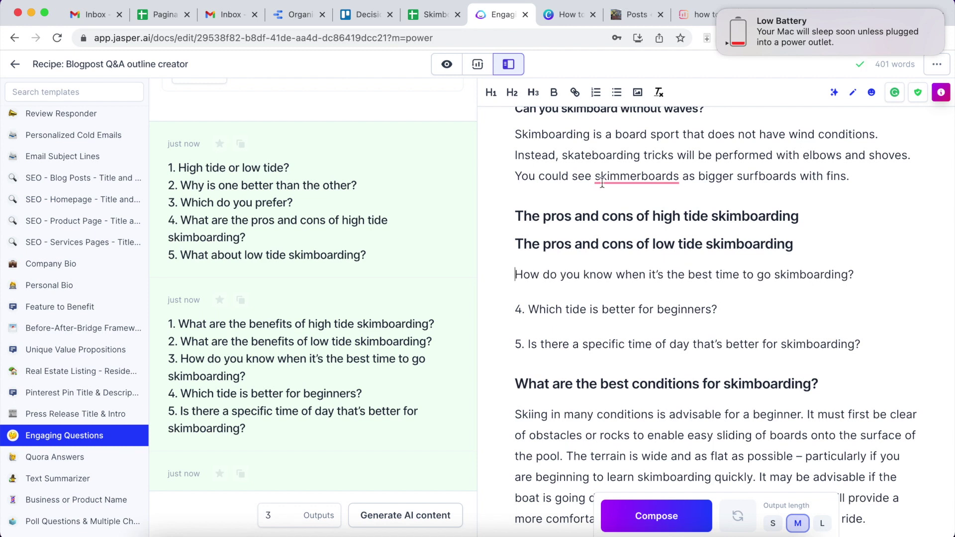
{"action": "left_click", "coordinate": [513, 92]}
Step: Remove the numbers from the beginners and time-of-day questions and format both as H2 headings
{"action": "left_click", "coordinate": [529, 303]}
{"action": "key", "text": "BackSpace"}
{"action": "key", "text": "BackSpace"}
{"action": "key", "text": "BackSpace"}
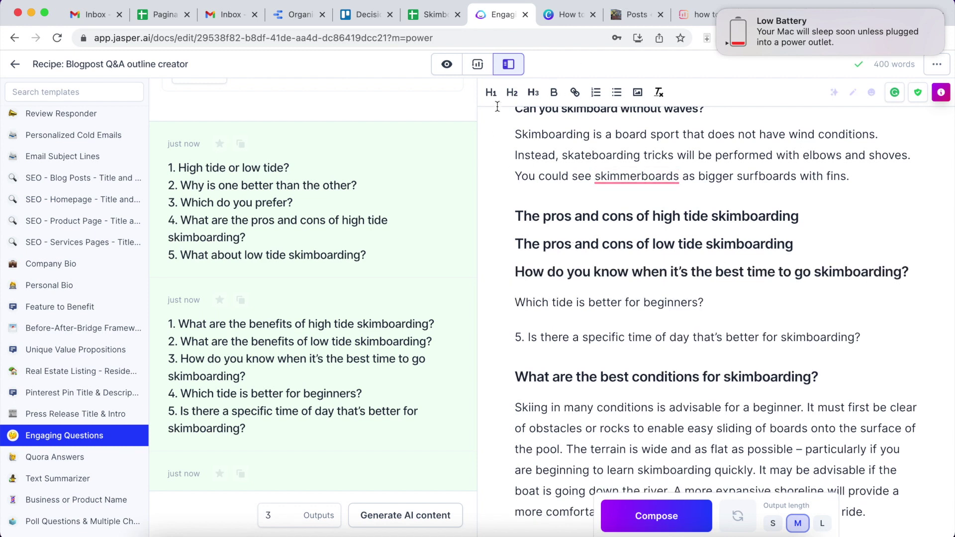
{"action": "left_click", "coordinate": [512, 93]}
{"action": "left_click", "coordinate": [529, 331]}
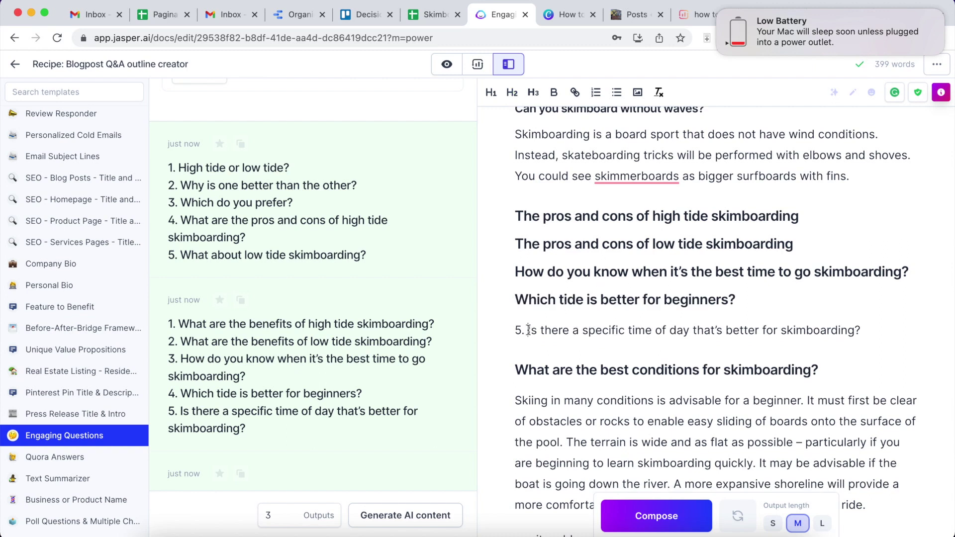
{"action": "key", "text": "BackSpace"}
{"action": "key", "text": "BackSpace"}
{"action": "key", "text": "BackSpace"}
{"action": "left_click", "coordinate": [513, 93]}
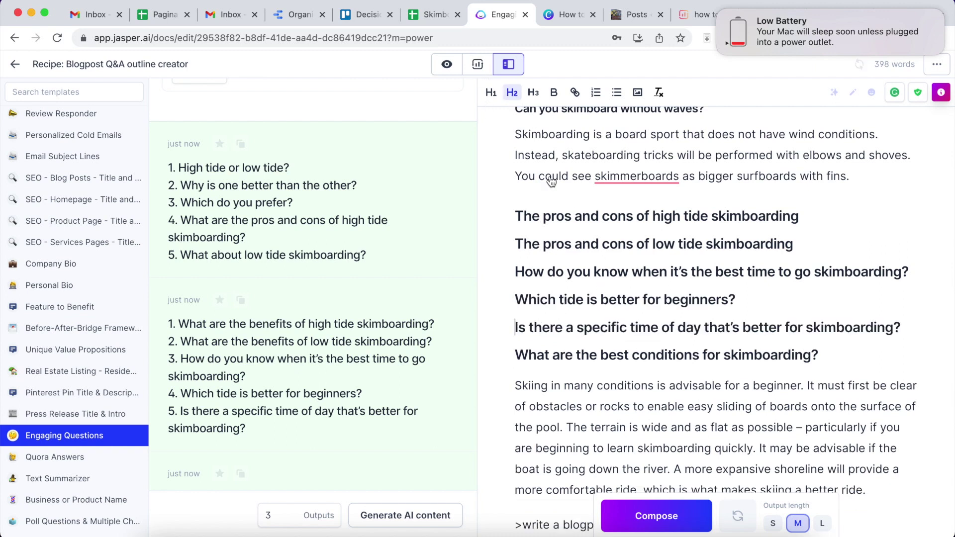
Step: Move "Which tide is better for beginners?" below the "What tide is best for skimboarding?" paragraph and format it as an H3 heading
{"action": "triple_click", "coordinate": [564, 298]}
{"action": "key", "text": "BackSpace"}
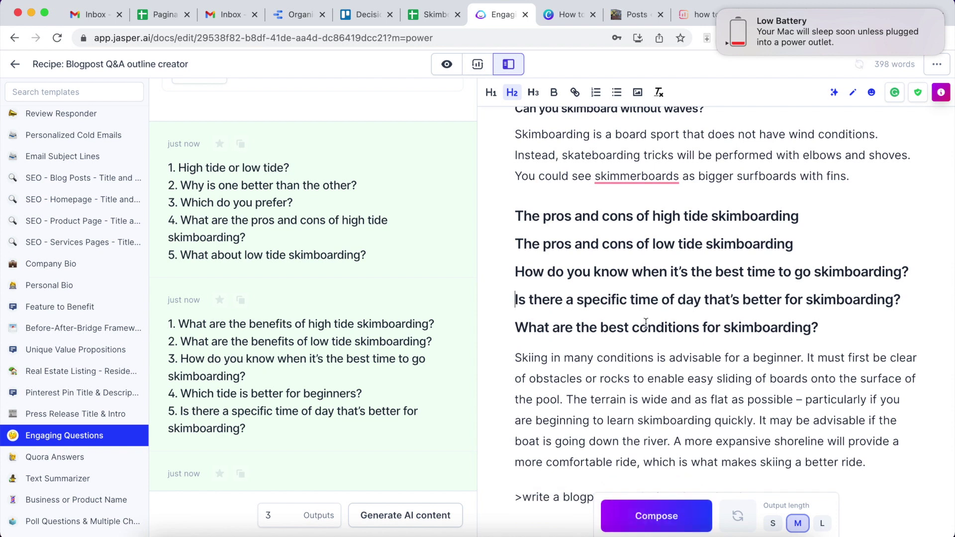
{"action": "scroll", "coordinate": [646, 324], "scroll_direction": "up", "scroll_amount": 3}
{"action": "scroll", "coordinate": [646, 324], "scroll_direction": "up", "scroll_amount": 5}
{"action": "scroll", "coordinate": [646, 323], "scroll_direction": "down", "scroll_amount": 3}
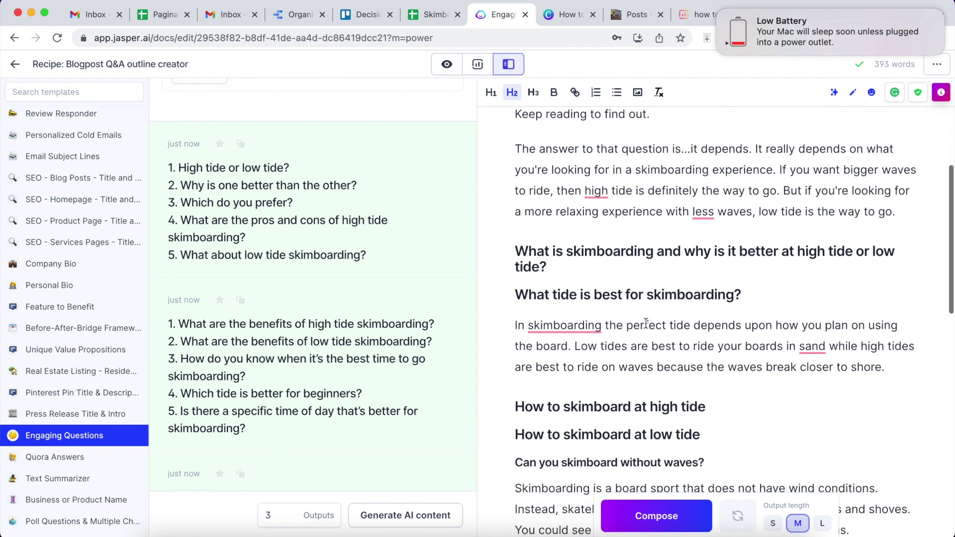
{"action": "left_click", "coordinate": [890, 299]}
{"action": "key", "text": "Return"}
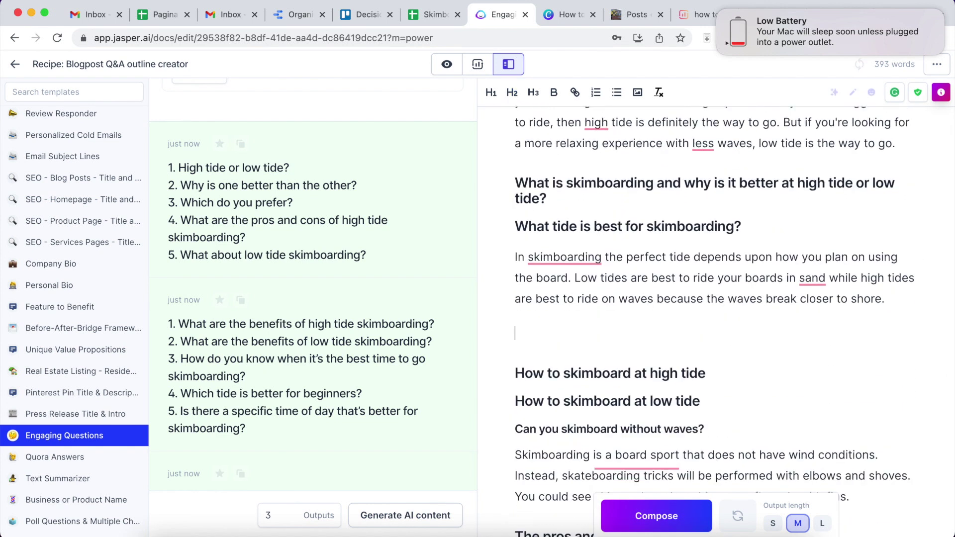
{"action": "key", "text": "cmd+v"}
{"action": "key", "text": "Delete"}
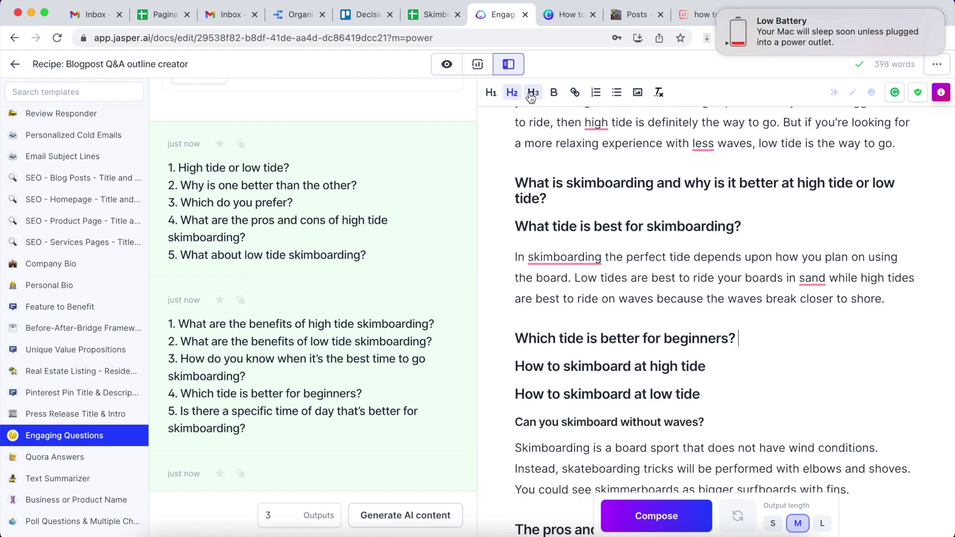
{"action": "left_click", "coordinate": [532, 93]}
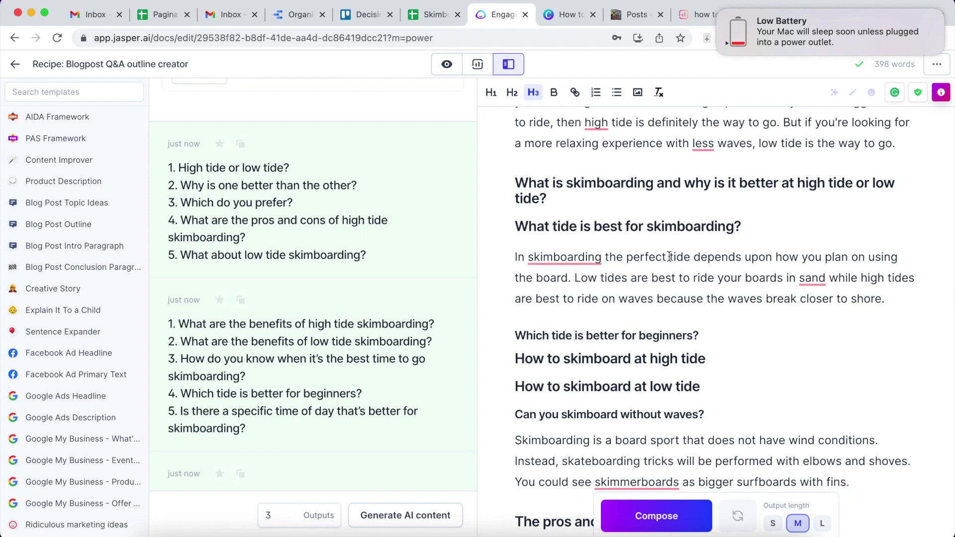
Step: Review the revised outline, then examine Surfer's content score, structure guidelines and suggested terms for the post
{"action": "scroll", "coordinate": [670, 257], "scroll_direction": "down", "scroll_amount": 3}
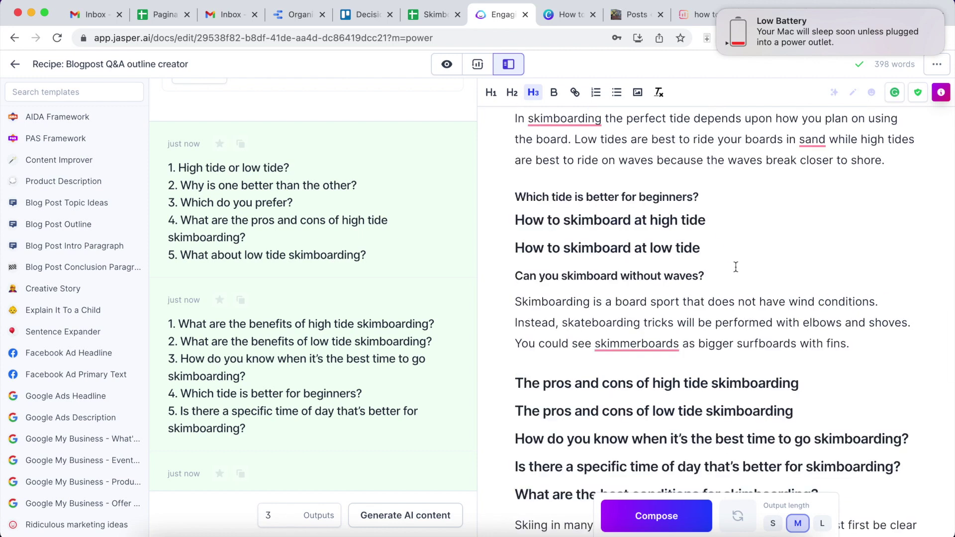
{"action": "scroll", "coordinate": [736, 267], "scroll_direction": "down", "scroll_amount": 2}
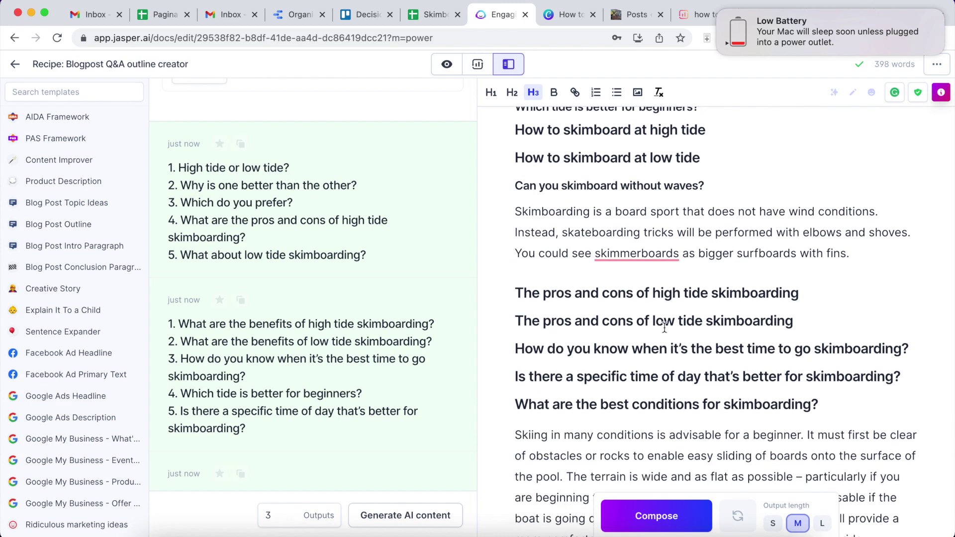
{"action": "left_click", "coordinate": [479, 67]}
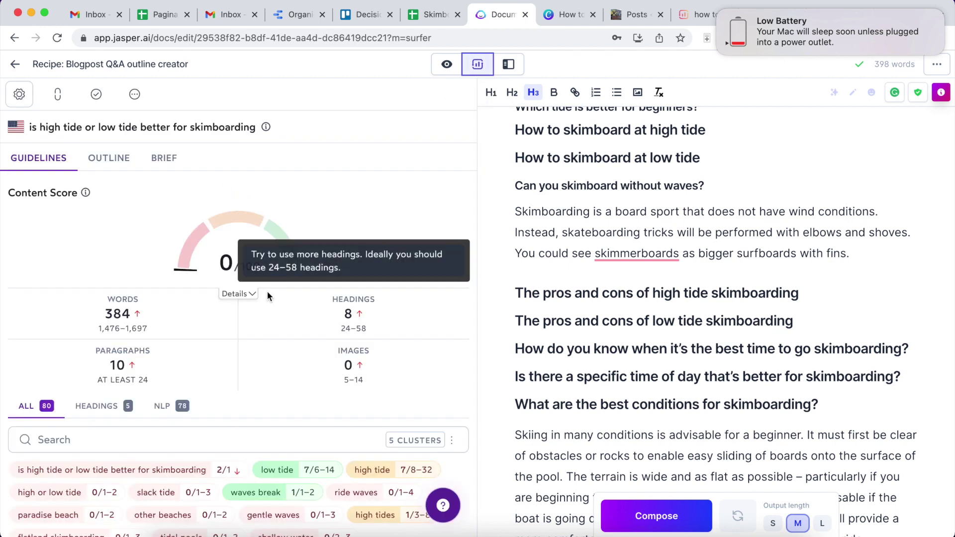
{"action": "scroll", "coordinate": [190, 369], "scroll_direction": "down", "scroll_amount": 3}
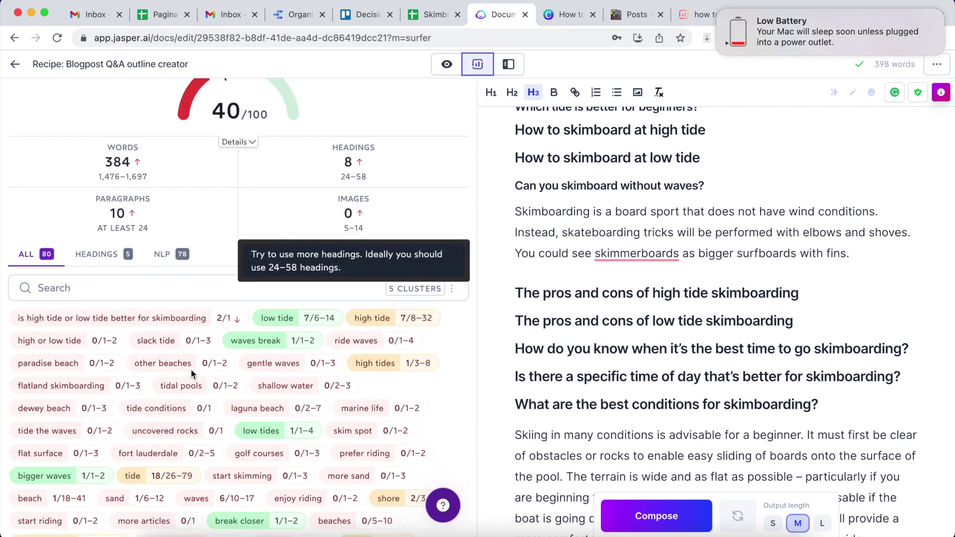
{"action": "scroll", "coordinate": [190, 372], "scroll_direction": "down", "scroll_amount": 1}
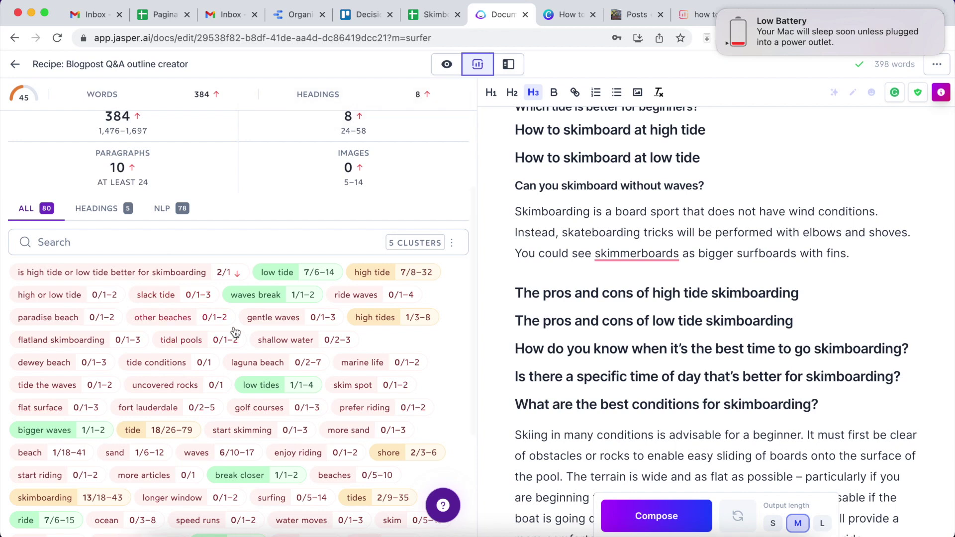
{"action": "scroll", "coordinate": [314, 333], "scroll_direction": "down", "scroll_amount": 2}
{"action": "scroll", "coordinate": [314, 333], "scroll_direction": "down", "scroll_amount": 1}
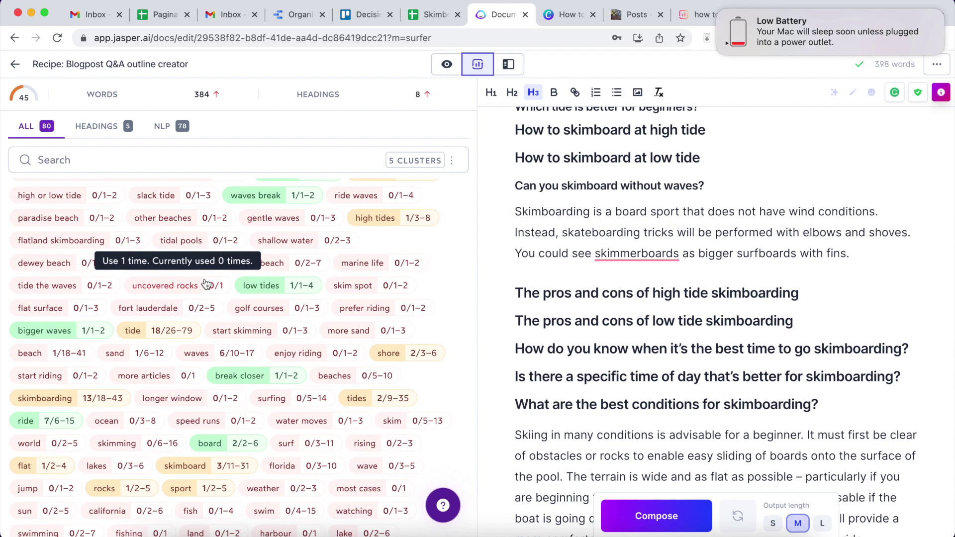
Step: Leave the document and run the "Review post outline creator" recipe
{"action": "left_click", "coordinate": [15, 64]}
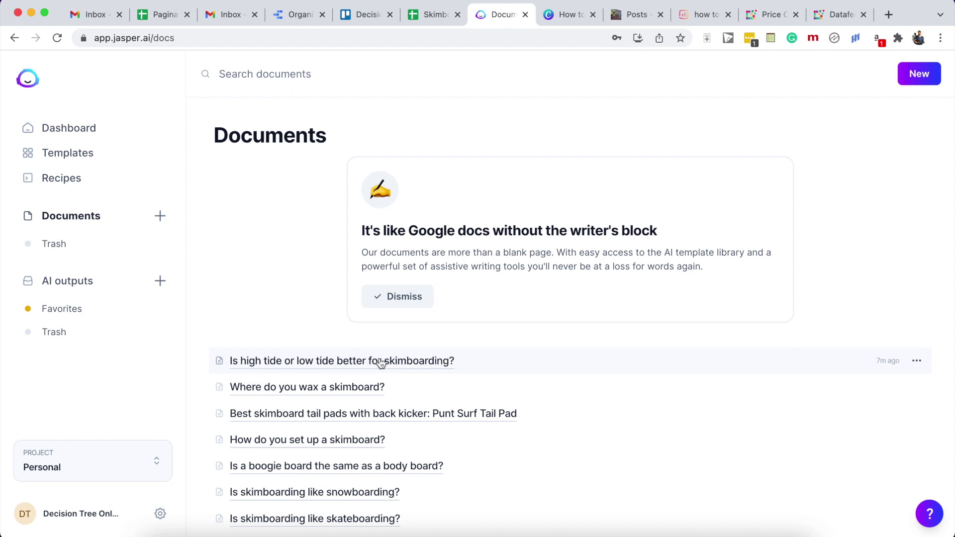
{"action": "left_click", "coordinate": [69, 180]}
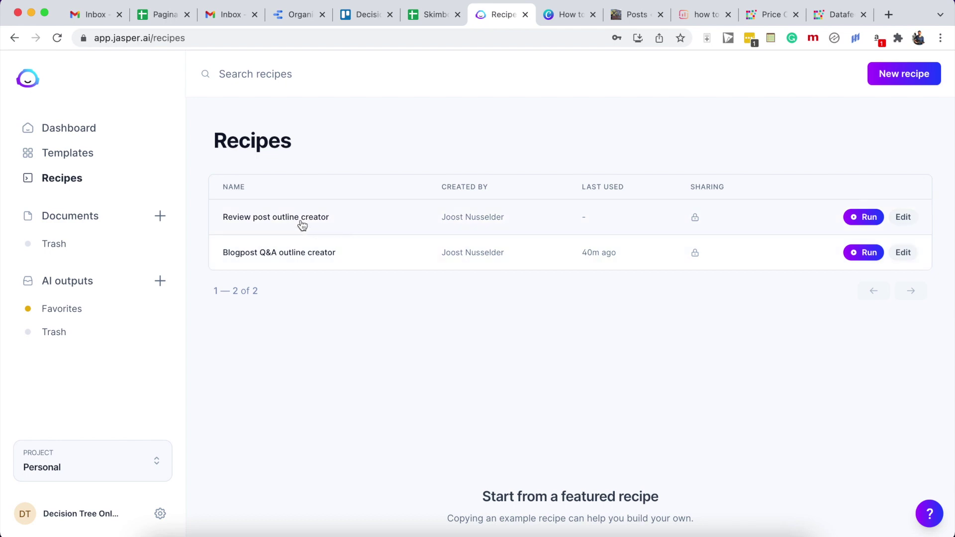
{"action": "left_click", "coordinate": [870, 219]}
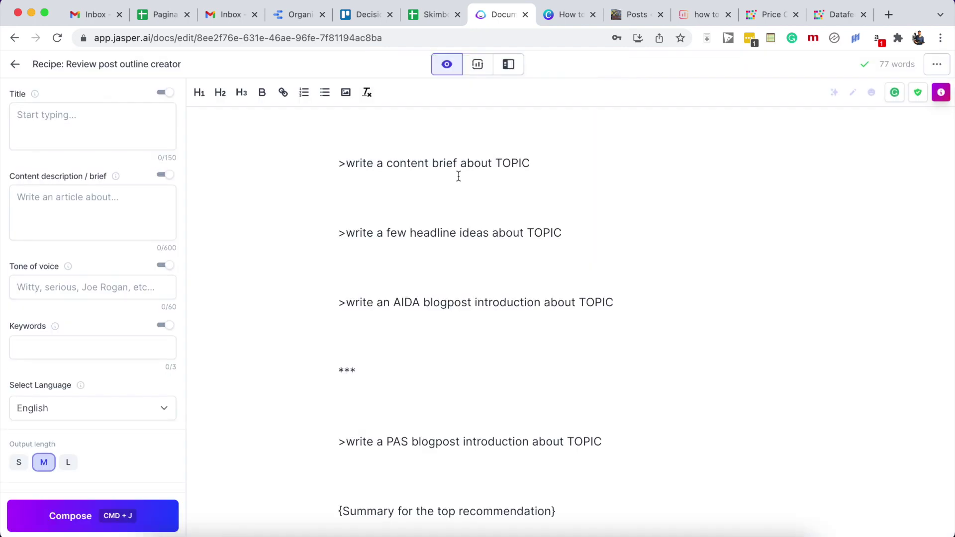
Step: Replace TOPIC in the content brief command with "best skimboard bags" and use the same phrase as the document title
{"action": "double_click", "coordinate": [508, 162]}
{"action": "type", "text": "best skimb"}
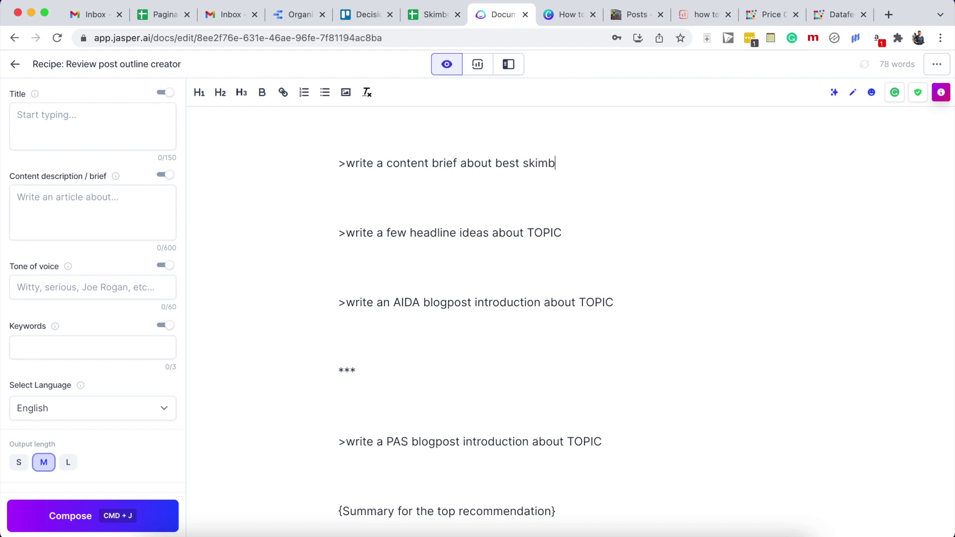
{"action": "type", "text": "oard bags"}
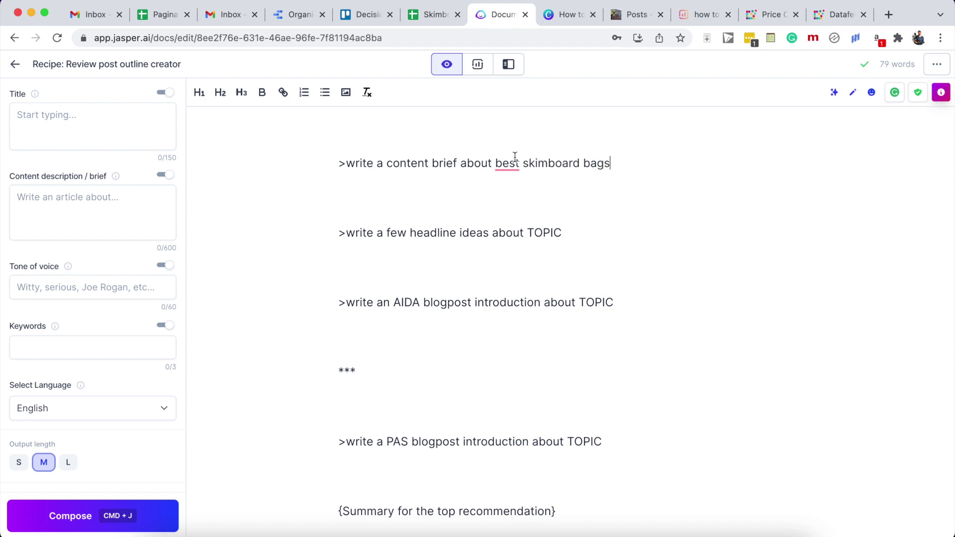
{"action": "left_click_drag", "start_coordinate": [611, 163], "coordinate": [496, 164]}
{"action": "key", "text": "super+c"}
{"action": "left_click", "coordinate": [67, 126]}
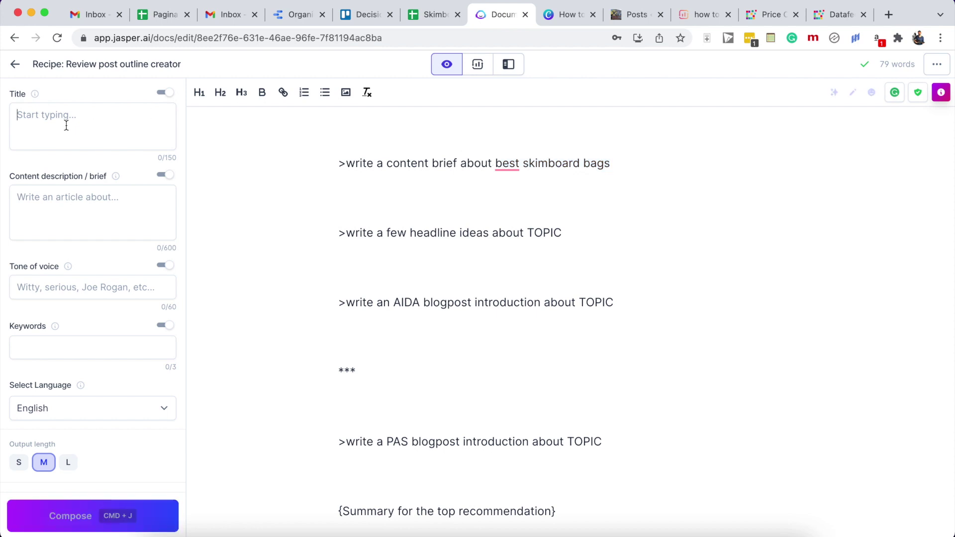
{"action": "key", "text": "super+v"}
Step: Replace the remaining TOPIC placeholders throughout the recipe document with "best skimboard bags"
{"action": "double_click", "coordinate": [544, 235]}
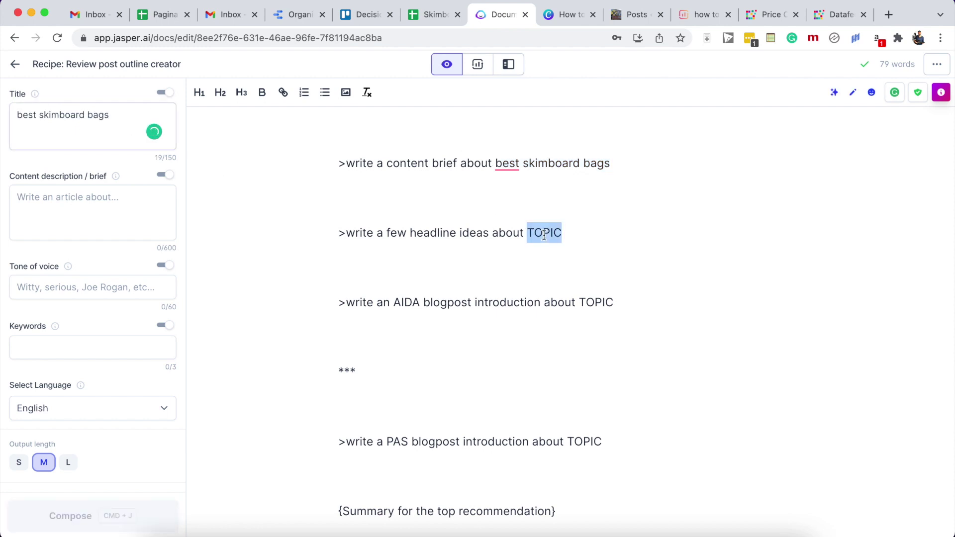
{"action": "key", "text": "super+v"}
{"action": "double_click", "coordinate": [596, 303]}
{"action": "key", "text": "super+v"}
{"action": "double_click", "coordinate": [587, 359]}
{"action": "key", "text": "super+v"}
{"action": "scroll", "coordinate": [497, 343], "scroll_direction": "down", "scroll_amount": 4}
{"action": "double_click", "coordinate": [361, 346]}
{"action": "key", "text": "super+v"}
{"action": "double_click", "coordinate": [563, 290]}
{"action": "key", "text": "super+v"}
{"action": "scroll", "coordinate": [498, 298], "scroll_direction": "down", "scroll_amount": 10}
{"action": "double_click", "coordinate": [533, 240]}
{"action": "key", "text": "super+v"}
{"action": "double_click", "coordinate": [532, 310]}
{"action": "key", "text": "super+v"}
{"action": "scroll", "coordinate": [585, 305], "scroll_direction": "up", "scroll_amount": 10}
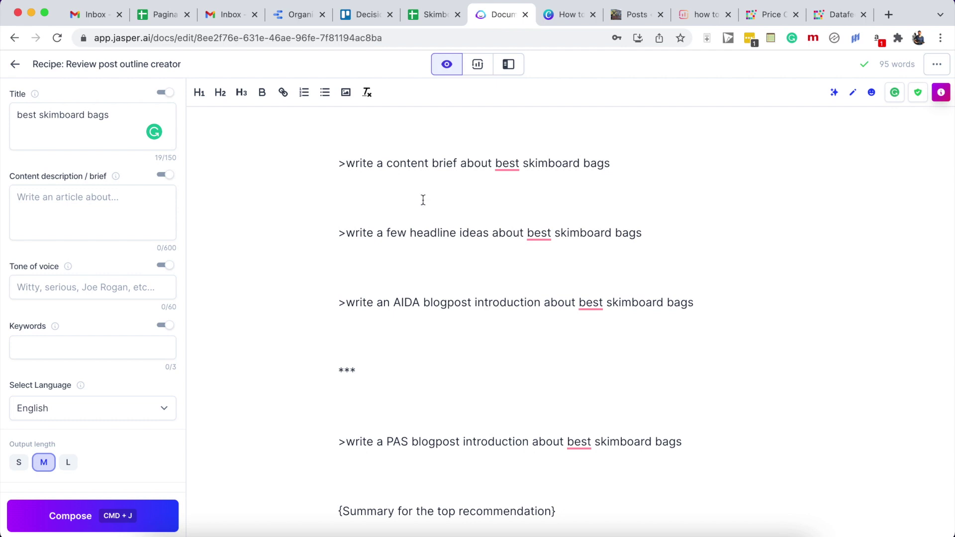
Step: Generate the content brief about best skimboard bags and move the resulting text from the document into the content description
{"action": "triple_click", "coordinate": [421, 160]}
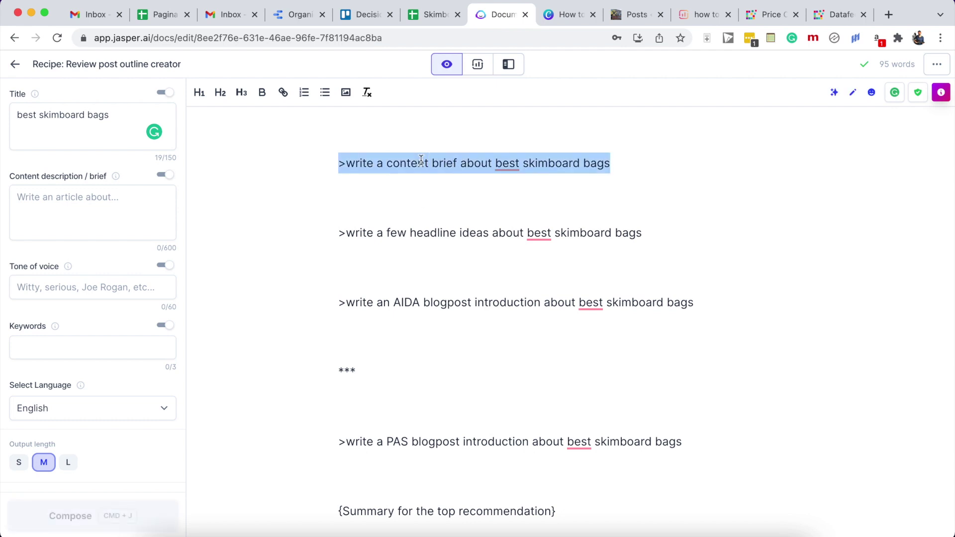
{"action": "key", "text": "super+j"}
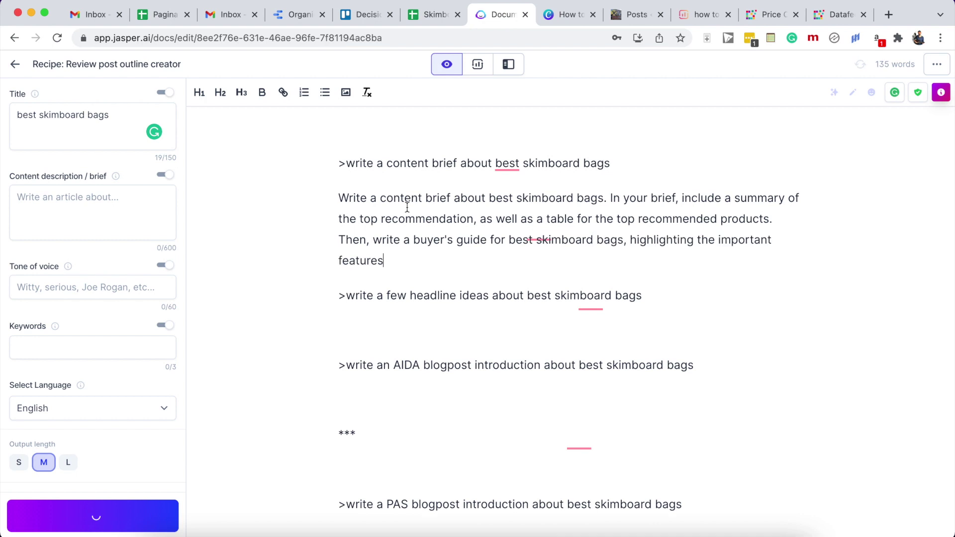
{"action": "triple_click", "coordinate": [422, 255]}
{"action": "key", "text": "super+c"}
{"action": "key", "text": "BackSpace"}
{"action": "left_click", "coordinate": [79, 206]}
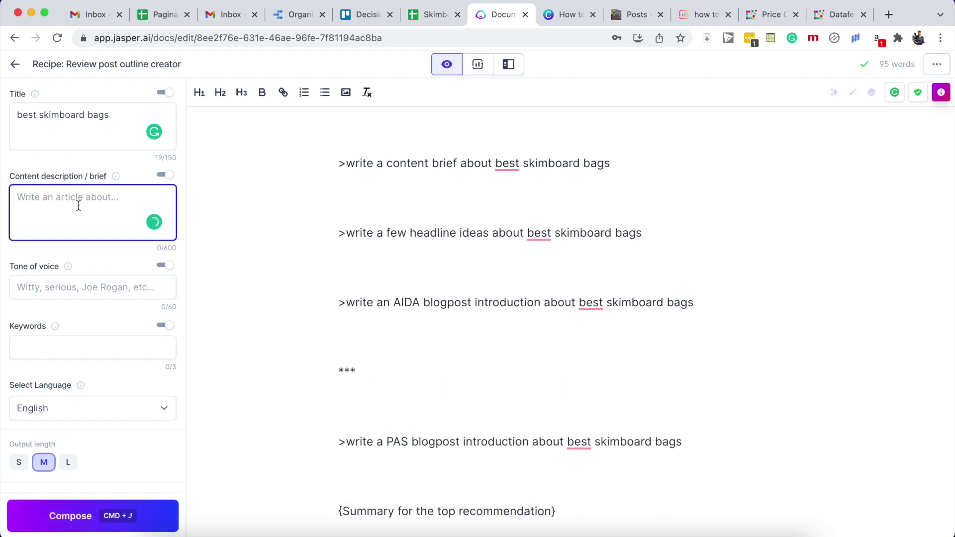
{"action": "key", "text": "super+v"}
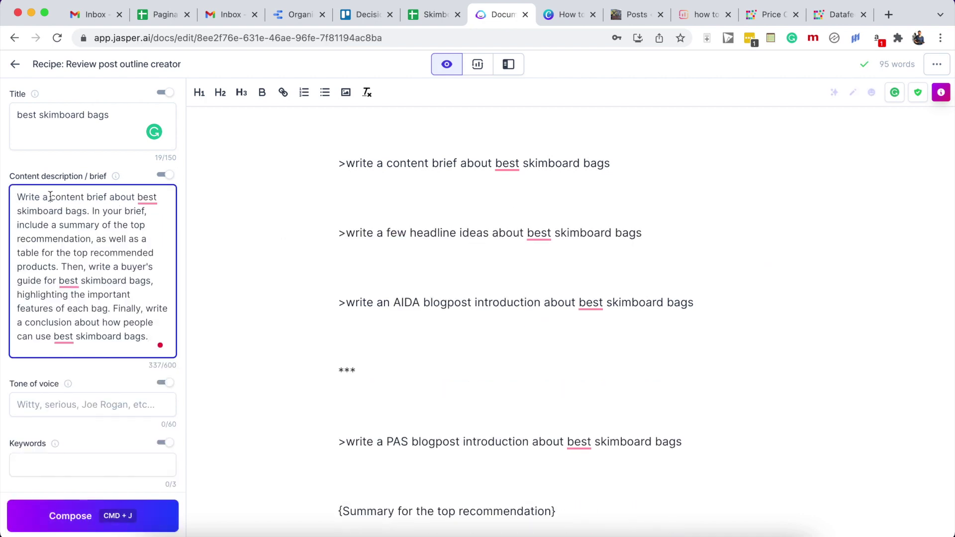
Step: Change "content brief" to "review post" in the content description and delete the content brief command from the document
{"action": "left_click_drag", "start_coordinate": [51, 196], "coordinate": [107, 197]}
{"action": "type", "text": "review post"}
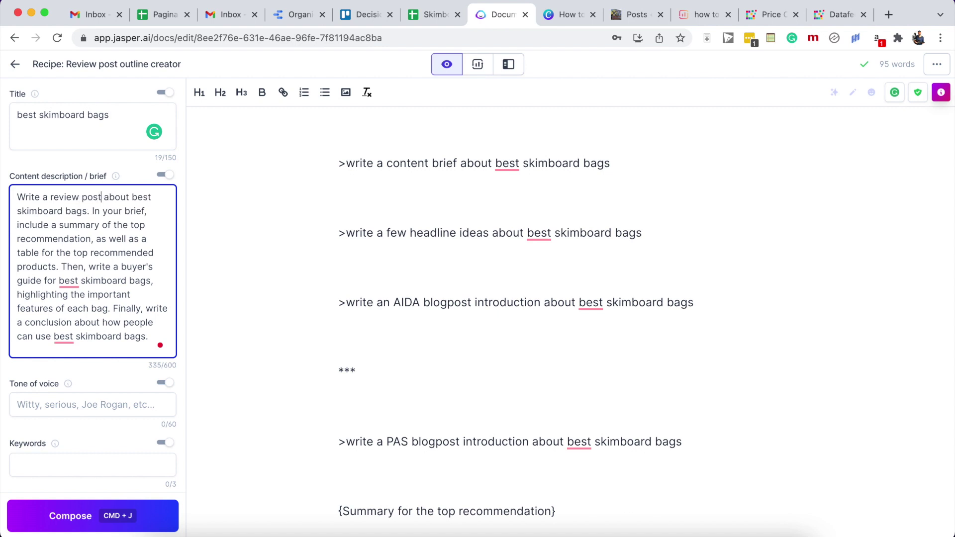
{"action": "triple_click", "coordinate": [363, 161]}
{"action": "key", "text": "BackSpace"}
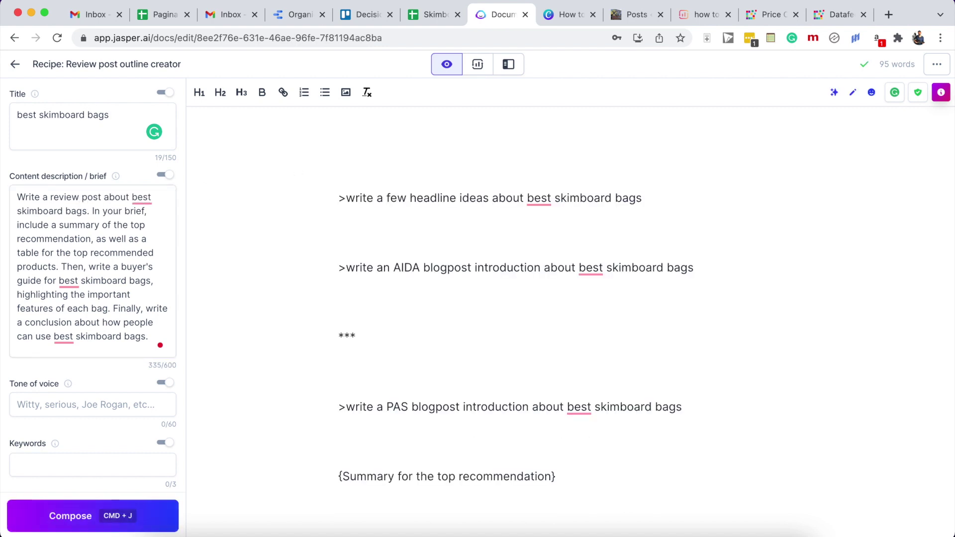
Step: Generate headline ideas, replace the command and ideas with "5 Things to Look for When Buying a Skimboard Bag", and format it as a level 1 heading
{"action": "triple_click", "coordinate": [451, 159]}
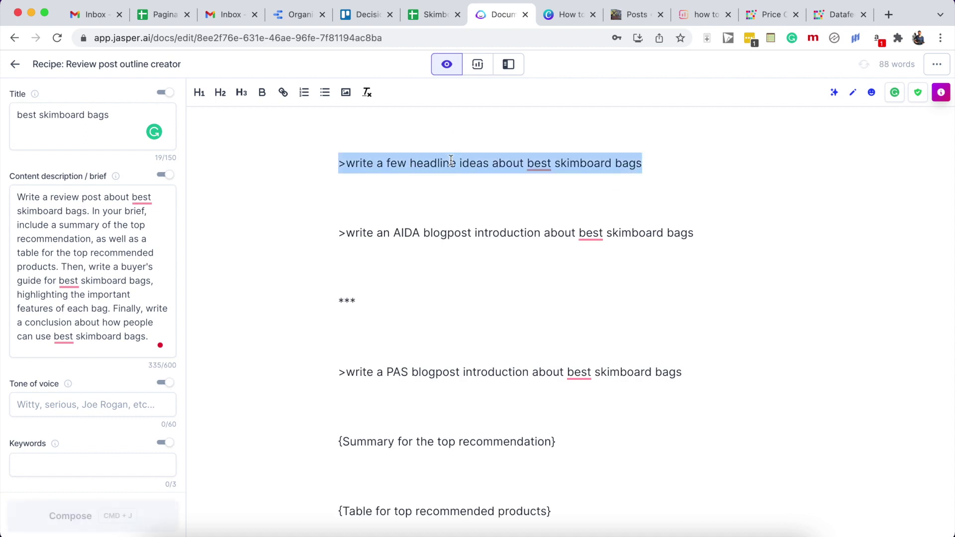
{"action": "key", "text": "super+j"}
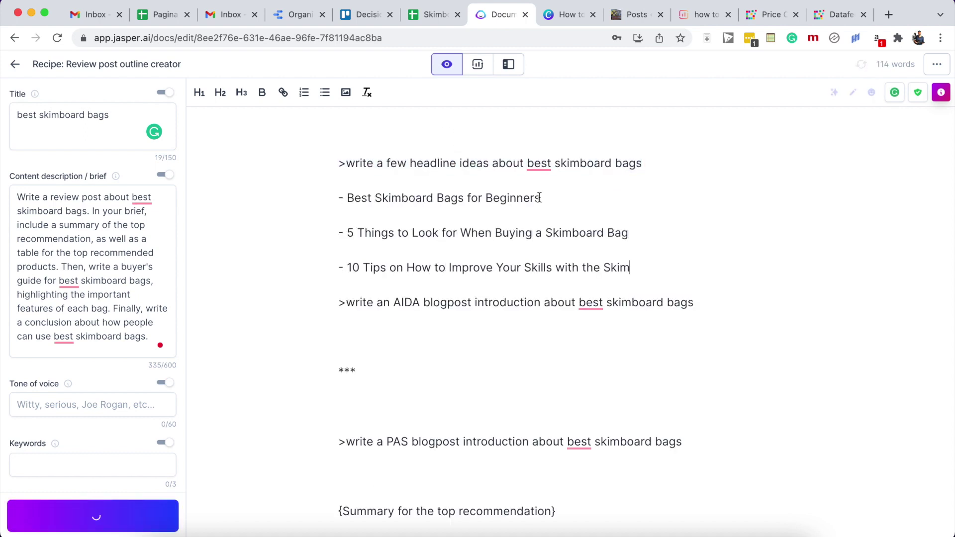
{"action": "left_click_drag", "start_coordinate": [347, 233], "coordinate": [631, 234]}
{"action": "key", "text": "super+c"}
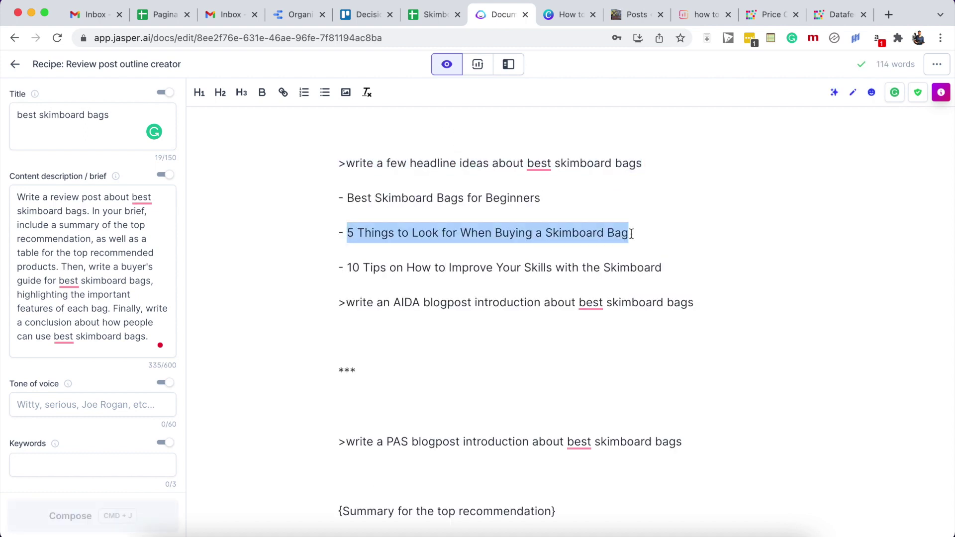
{"action": "key", "text": "BackSpace"}
{"action": "left_click_drag", "start_coordinate": [341, 161], "coordinate": [668, 268]}
{"action": "key", "text": "super+v"}
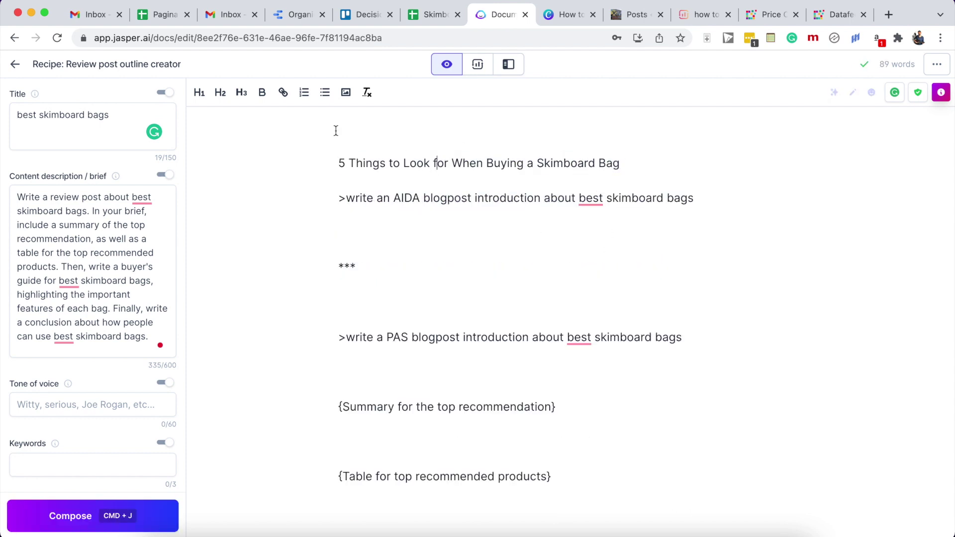
{"action": "left_click", "coordinate": [199, 93]}
Step: Generate the AIDA blog post introduction about best skimboard bags from its command and have the AI continue the text
{"action": "triple_click", "coordinate": [427, 201]}
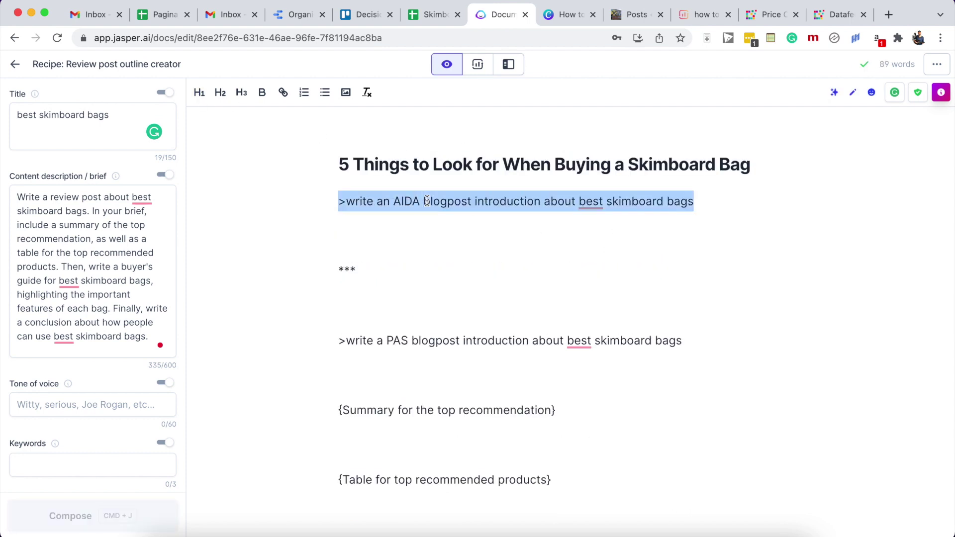
{"action": "key", "text": "super+j"}
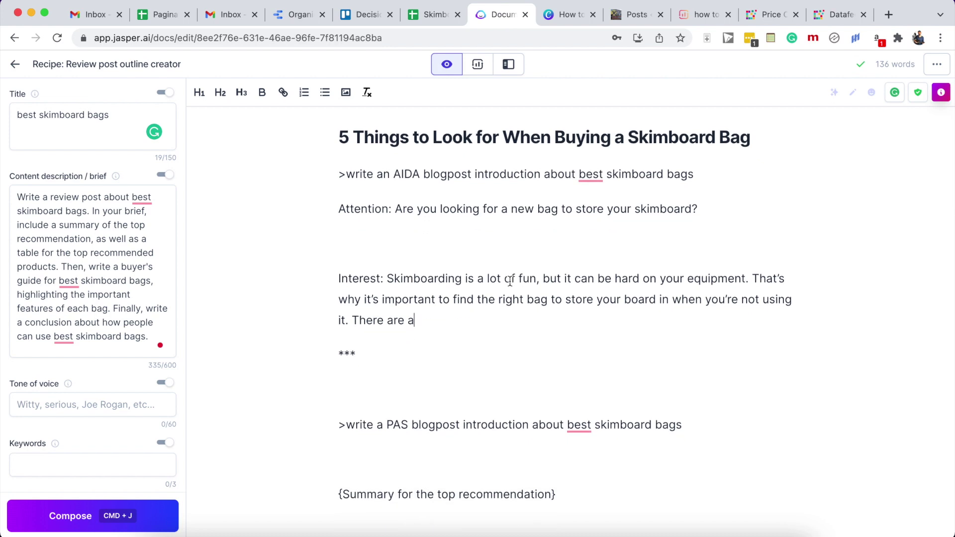
{"action": "key", "text": "super+j"}
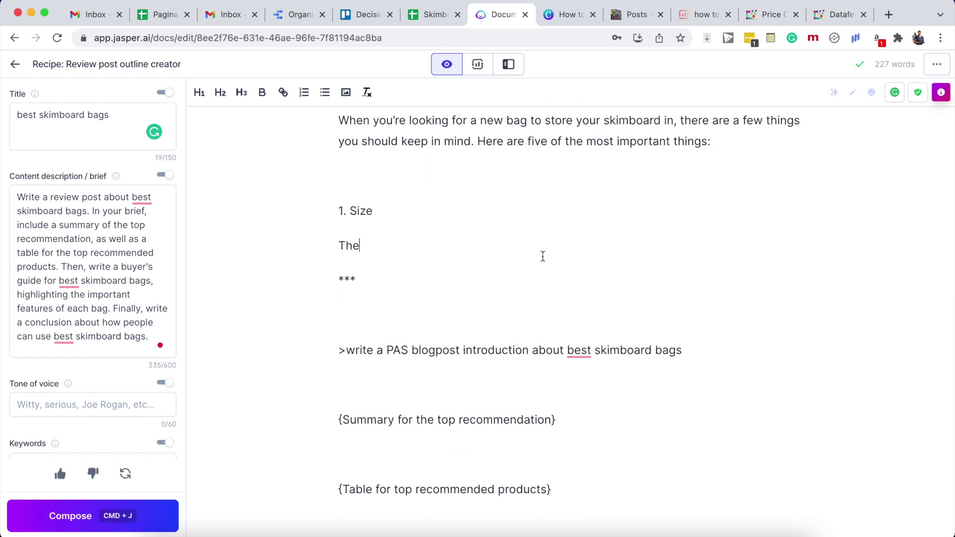
{"action": "scroll", "coordinate": [543, 257], "scroll_direction": "down", "scroll_amount": 2}
{"action": "scroll", "coordinate": [543, 256], "scroll_direction": "up", "scroll_amount": 2}
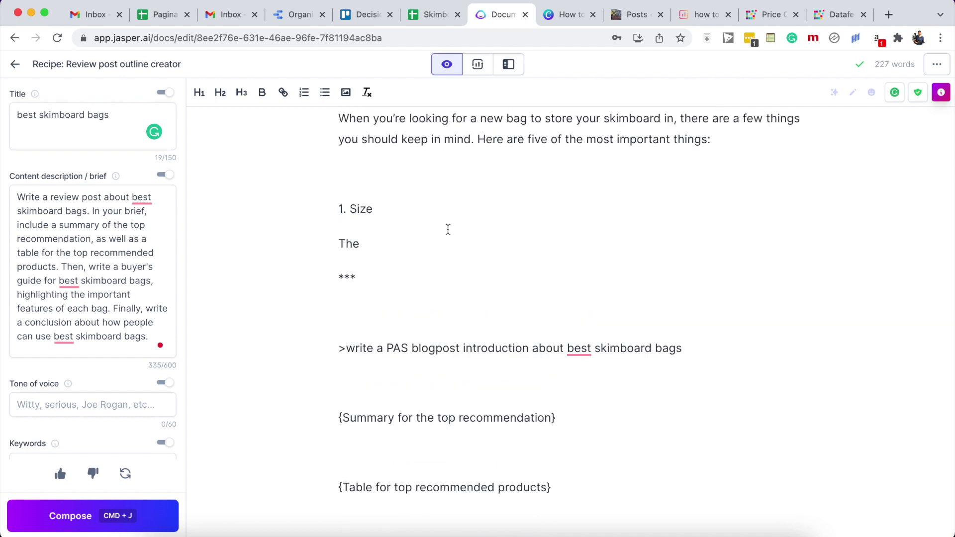
Step: Run the PAS blog post introduction command to generate an alternative introduction about best skimboard bags
{"action": "scroll", "coordinate": [405, 260], "scroll_direction": "down", "scroll_amount": 5}
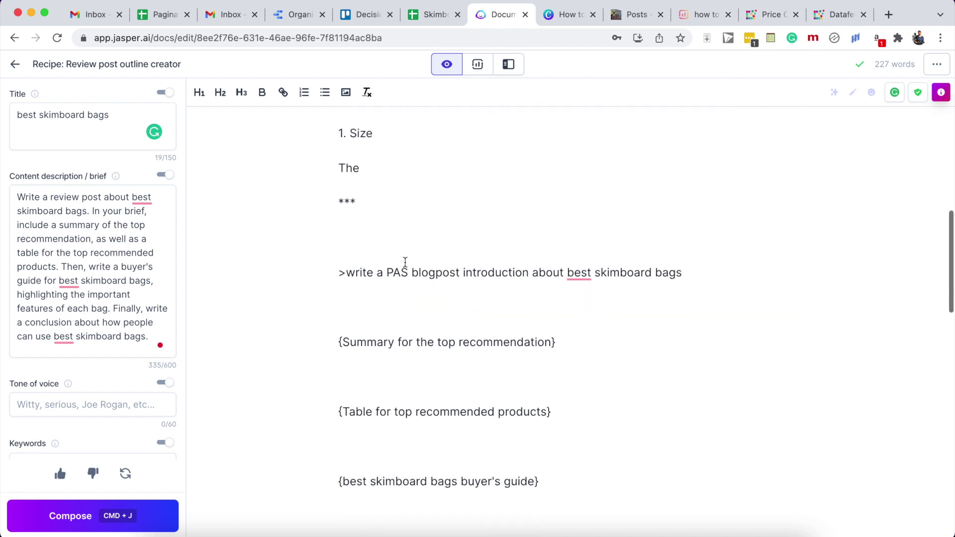
{"action": "triple_click", "coordinate": [388, 231]}
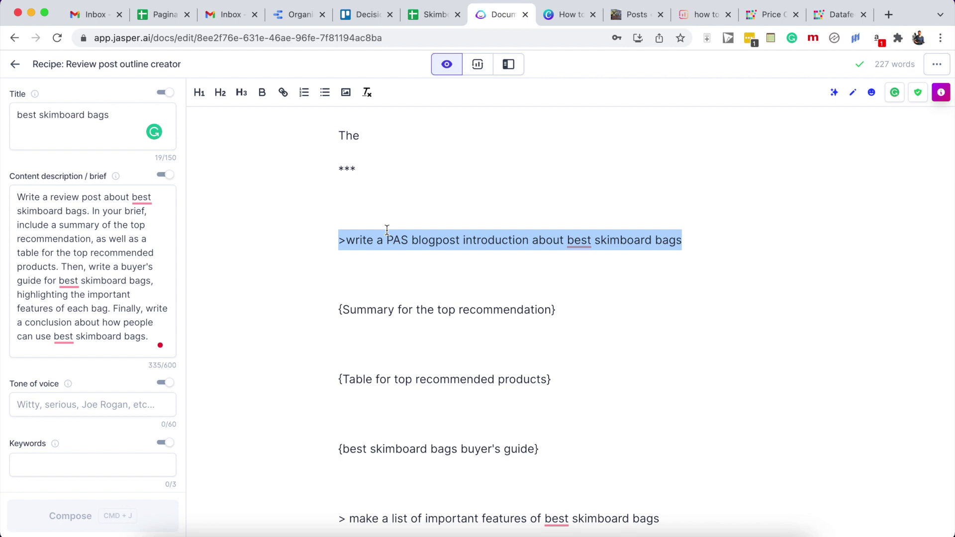
{"action": "key", "text": "super+j"}
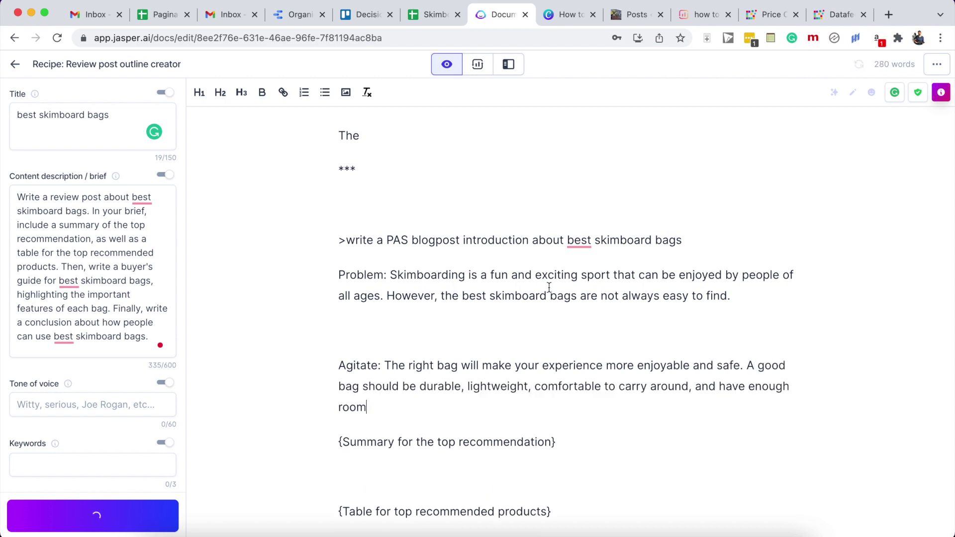
{"action": "scroll", "coordinate": [549, 287], "scroll_direction": "down", "scroll_amount": 3}
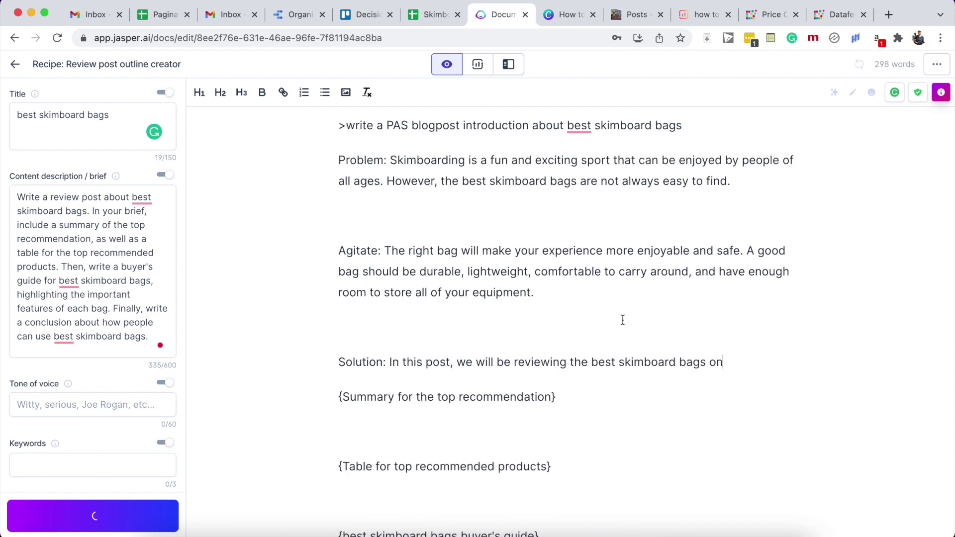
{"action": "scroll", "coordinate": [623, 320], "scroll_direction": "down", "scroll_amount": 2}
{"action": "scroll", "coordinate": [487, 303], "scroll_direction": "down", "scroll_amount": 2}
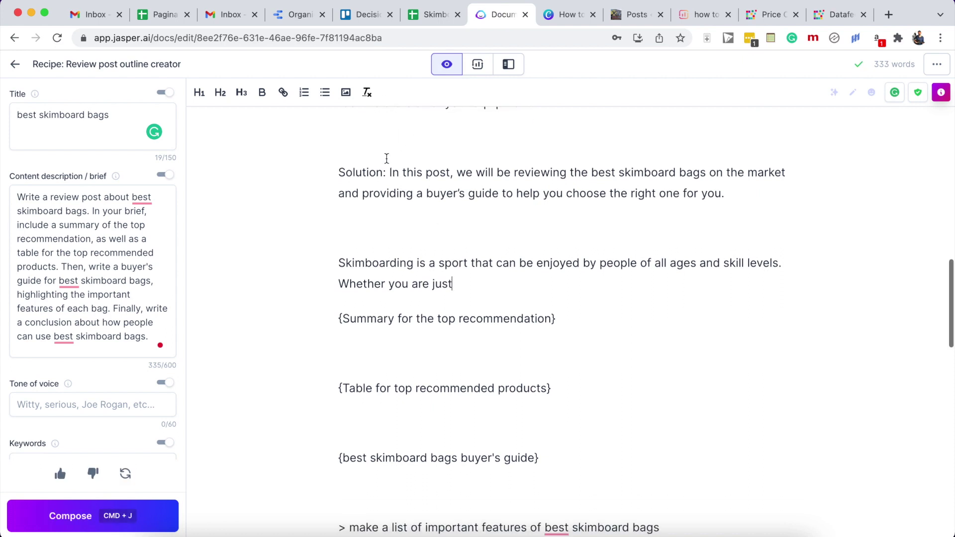
Step: Remove the word "best" from the command that makes a list of important features of skimboard bags
{"action": "scroll", "coordinate": [437, 188], "scroll_direction": "down", "scroll_amount": 2}
{"action": "scroll", "coordinate": [437, 187], "scroll_direction": "down", "scroll_amount": 3}
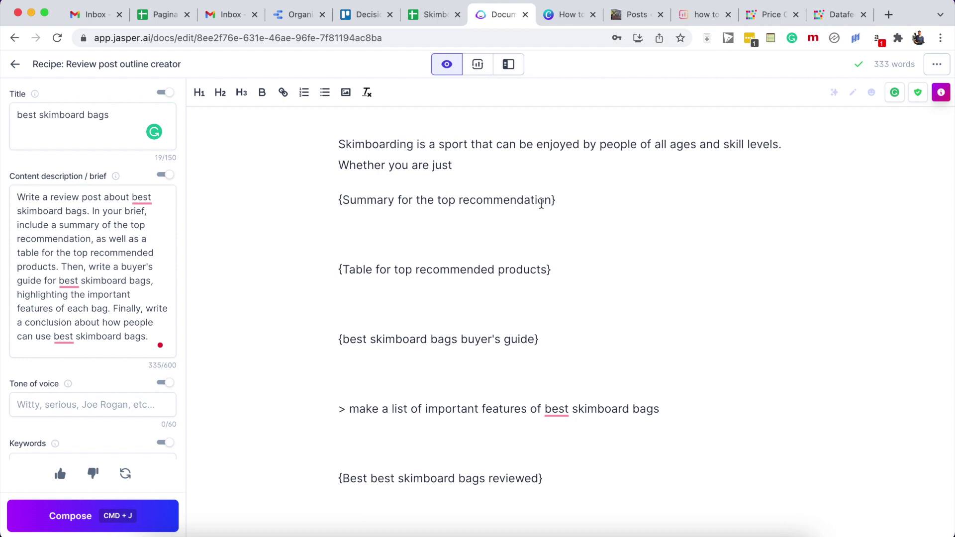
{"action": "scroll", "coordinate": [410, 228], "scroll_direction": "down", "scroll_amount": 2}
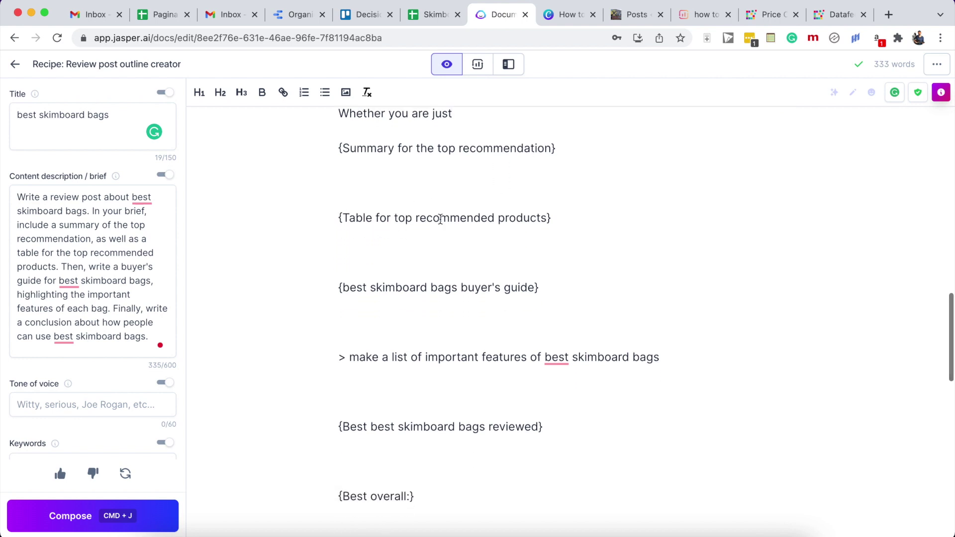
{"action": "scroll", "coordinate": [554, 214], "scroll_direction": "down", "scroll_amount": 2}
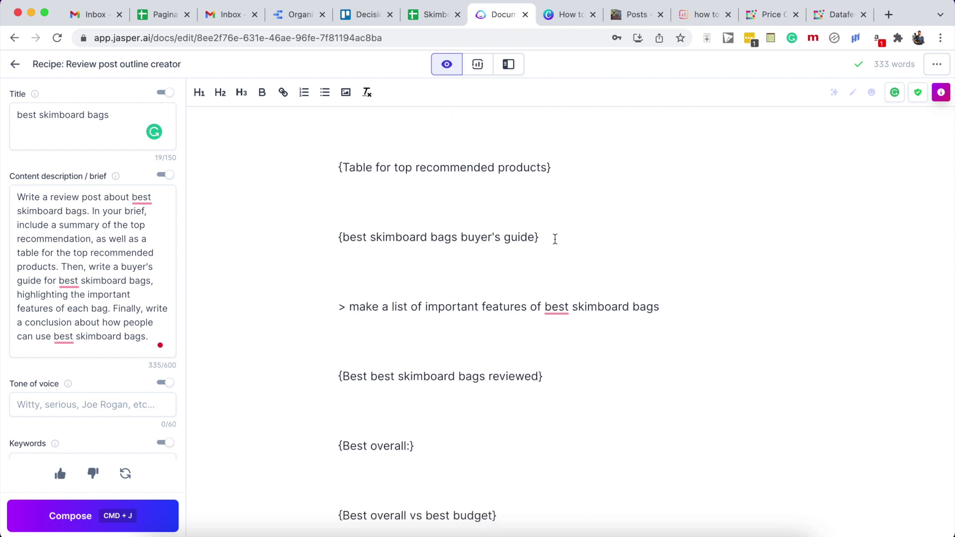
{"action": "scroll", "coordinate": [388, 229], "scroll_direction": "down", "scroll_amount": 2}
{"action": "double_click", "coordinate": [415, 257]}
{"action": "triple_click", "coordinate": [416, 255]}
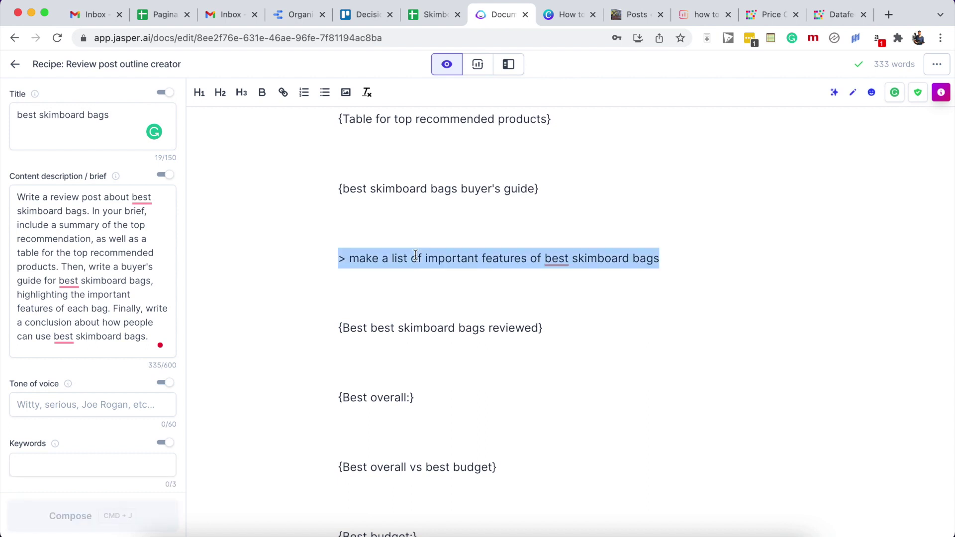
{"action": "double_click", "coordinate": [553, 254]}
{"action": "key", "text": "BackSpace"}
{"action": "key", "text": "BackSpace"}
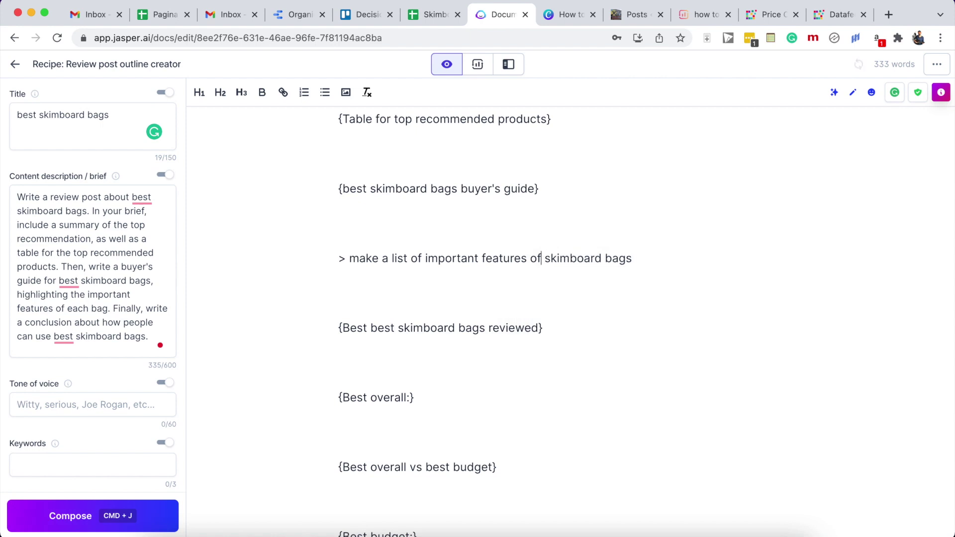
Step: Generate the list of important skimboard bag features and delete its command line from the document
{"action": "triple_click", "coordinate": [482, 256]}
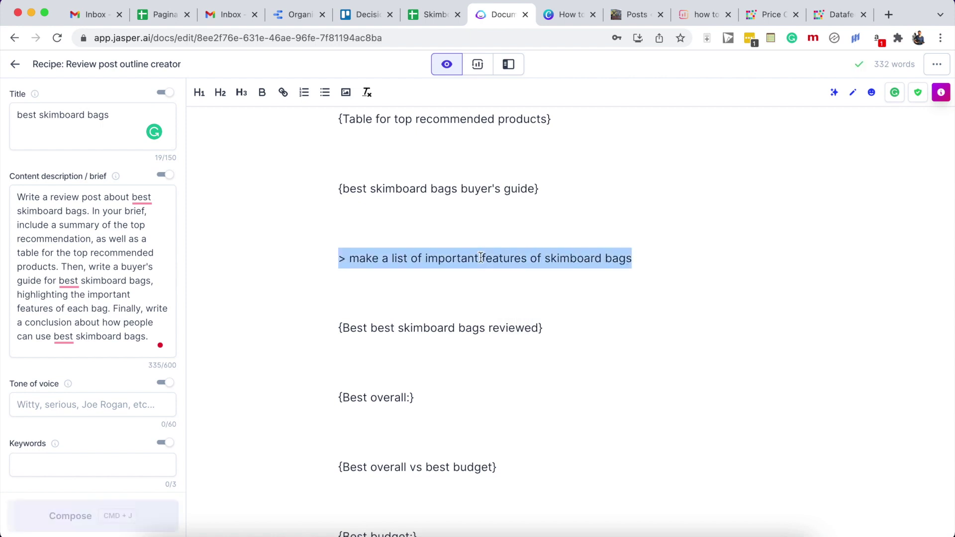
{"action": "key", "text": "super+j"}
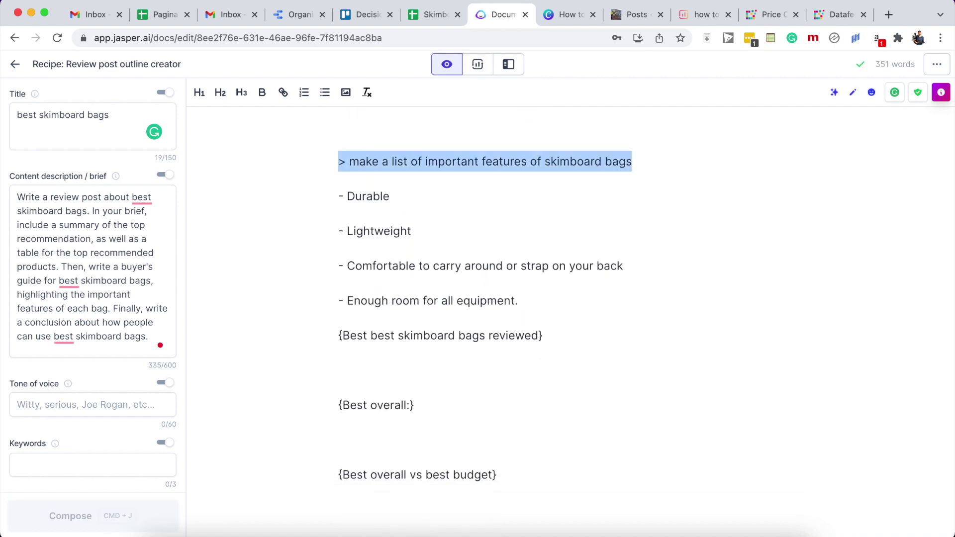
{"action": "key", "text": "BackSpace"}
Step: Remove the word "best" from the command that makes a list of how people use skimboard bags
{"action": "scroll", "coordinate": [533, 258], "scroll_direction": "down", "scroll_amount": 1}
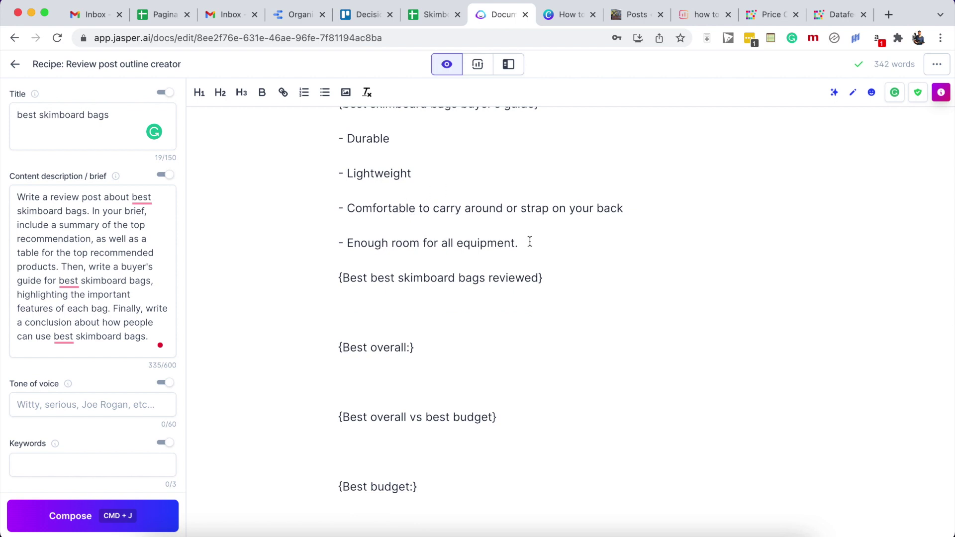
{"action": "scroll", "coordinate": [530, 242], "scroll_direction": "down", "scroll_amount": 6}
{"action": "scroll", "coordinate": [428, 244], "scroll_direction": "down", "scroll_amount": 6}
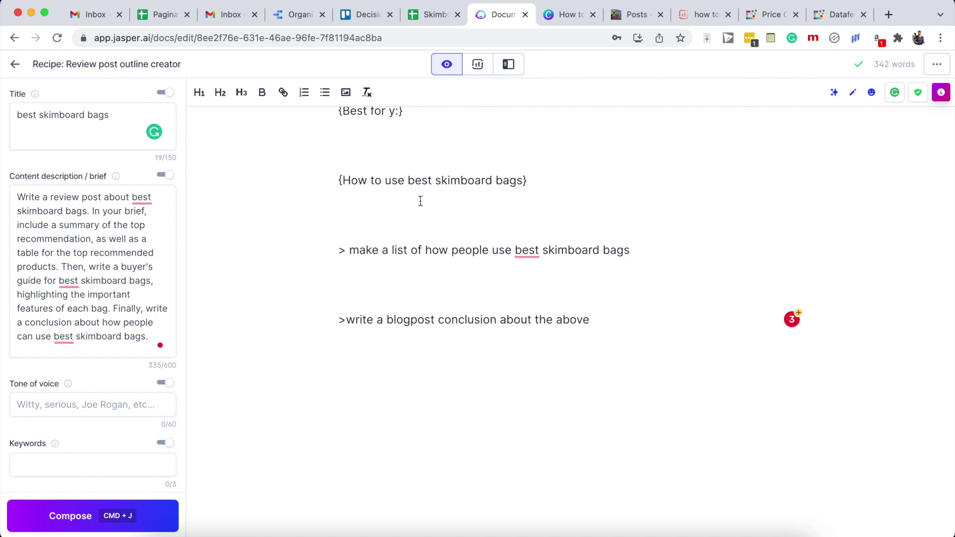
{"action": "scroll", "coordinate": [390, 213], "scroll_direction": "down", "scroll_amount": 1}
{"action": "triple_click", "coordinate": [394, 191]}
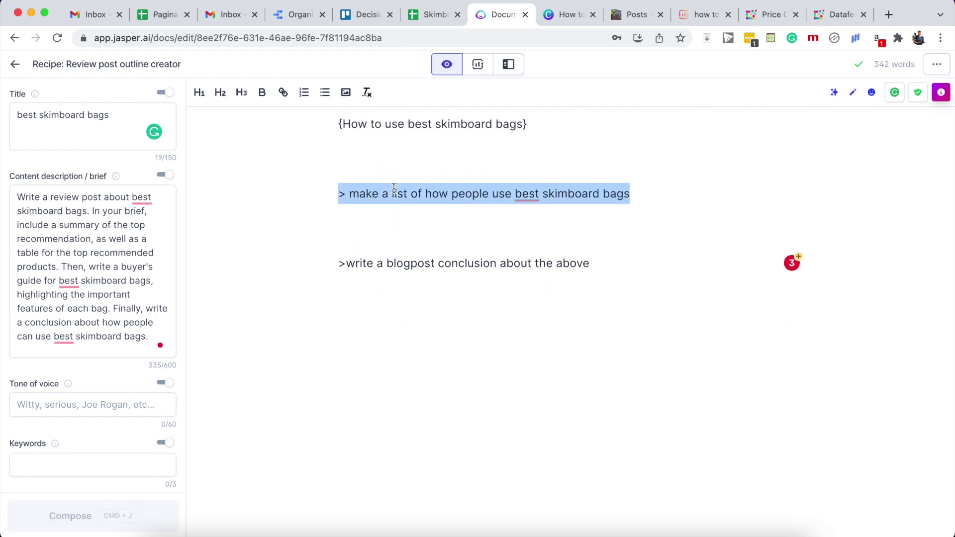
{"action": "left_click", "coordinate": [527, 193]}
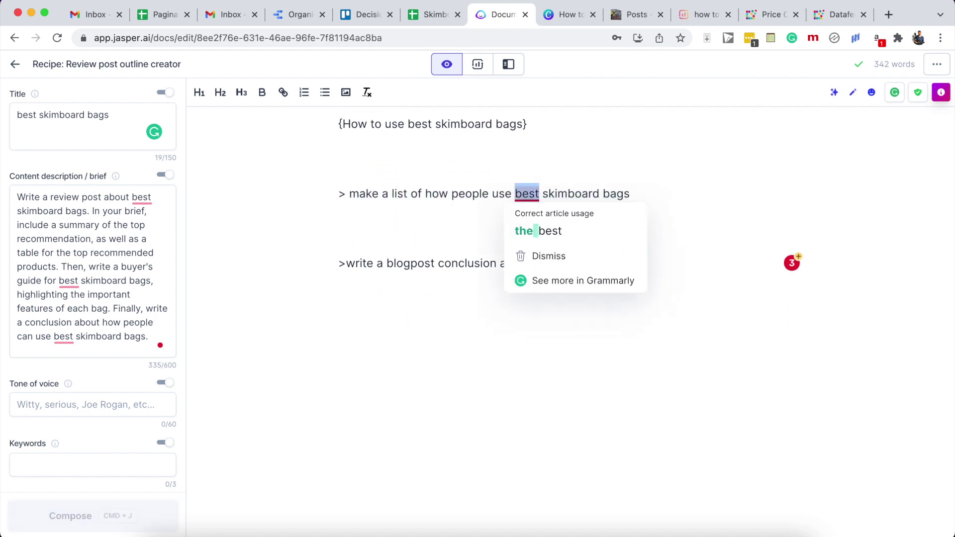
{"action": "key", "text": "BackSpace"}
{"action": "key", "text": "BackSpace"}
Step: Generate the list of how people use skimboard bags and have the AI continue writing after it
{"action": "triple_click", "coordinate": [486, 193]}
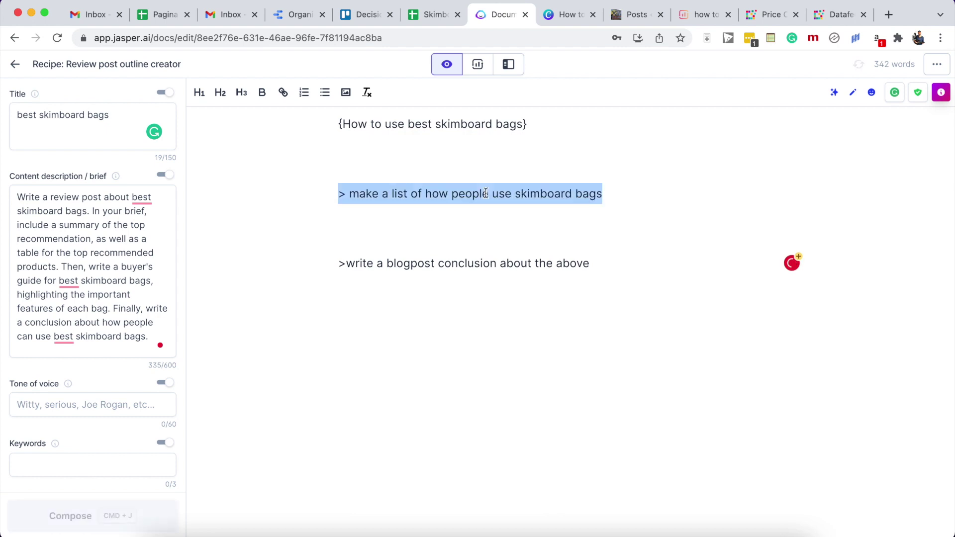
{"action": "key", "text": "super+j"}
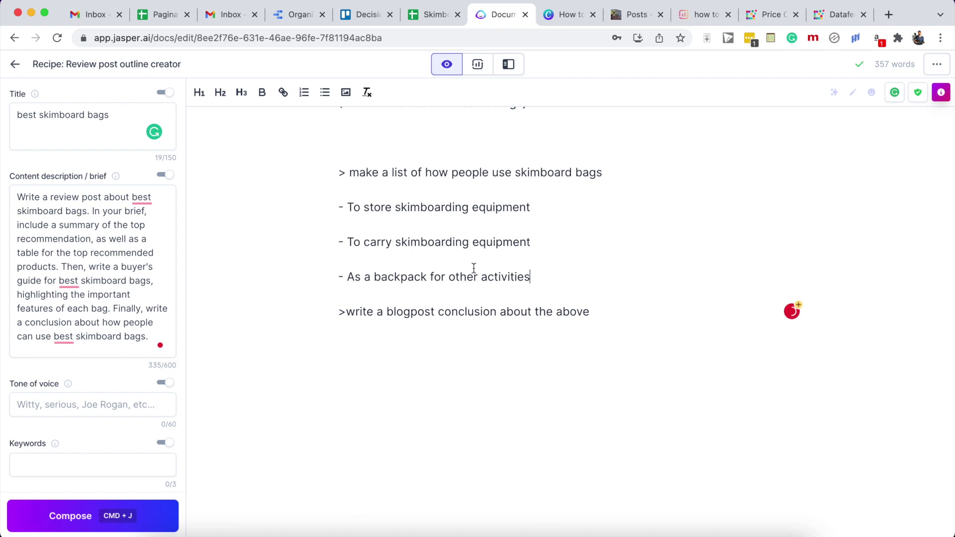
{"action": "key", "text": "super+j"}
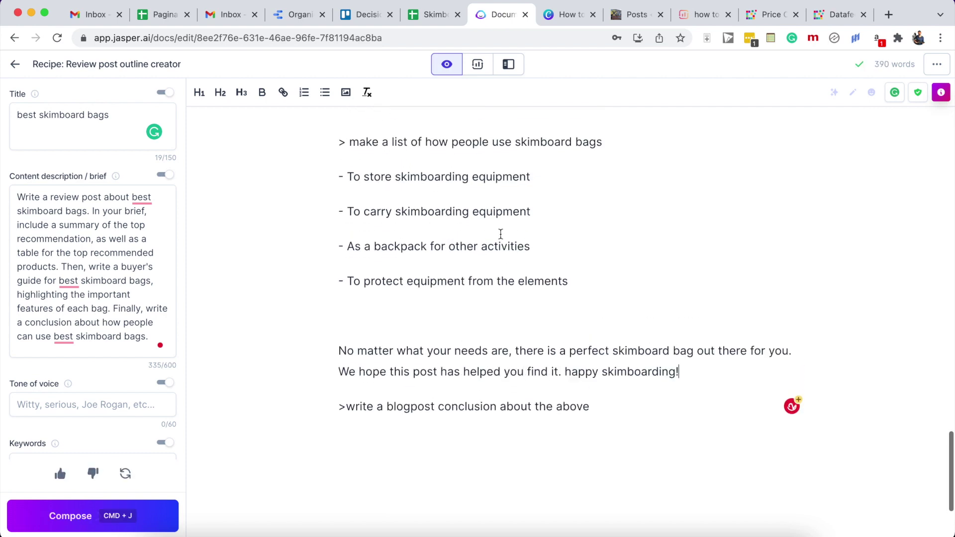
Step: Select the blog post conclusion command at the end of the document
{"action": "scroll", "coordinate": [500, 234], "scroll_direction": "down", "scroll_amount": 2}
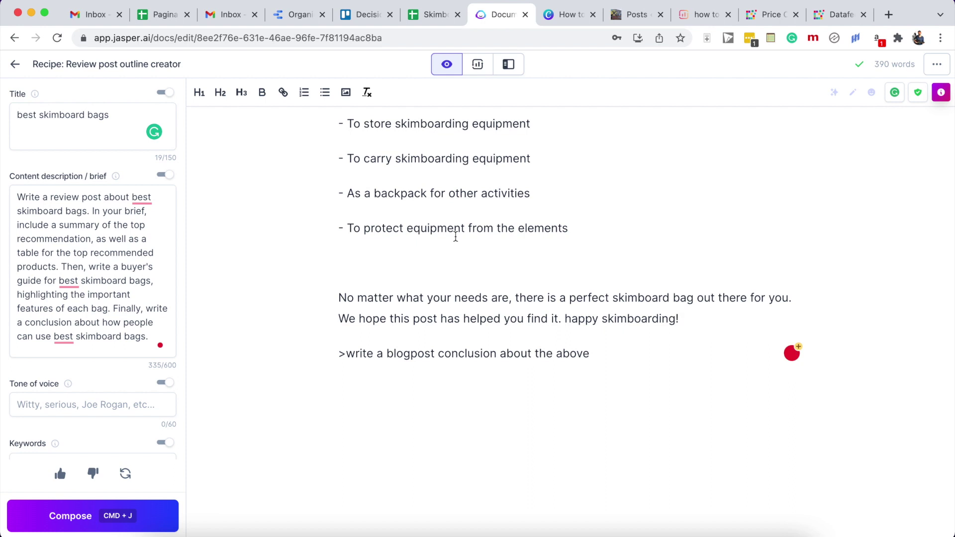
{"action": "triple_click", "coordinate": [410, 354]}
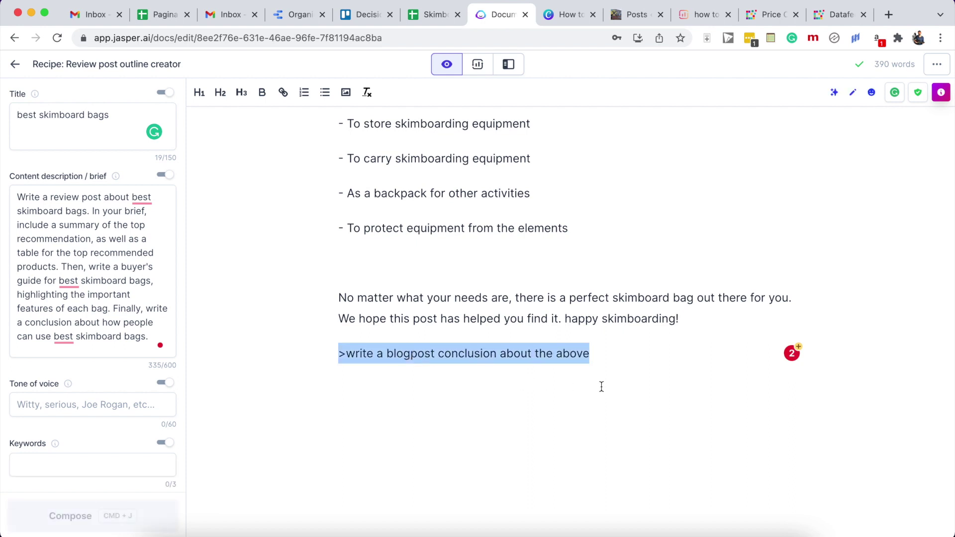